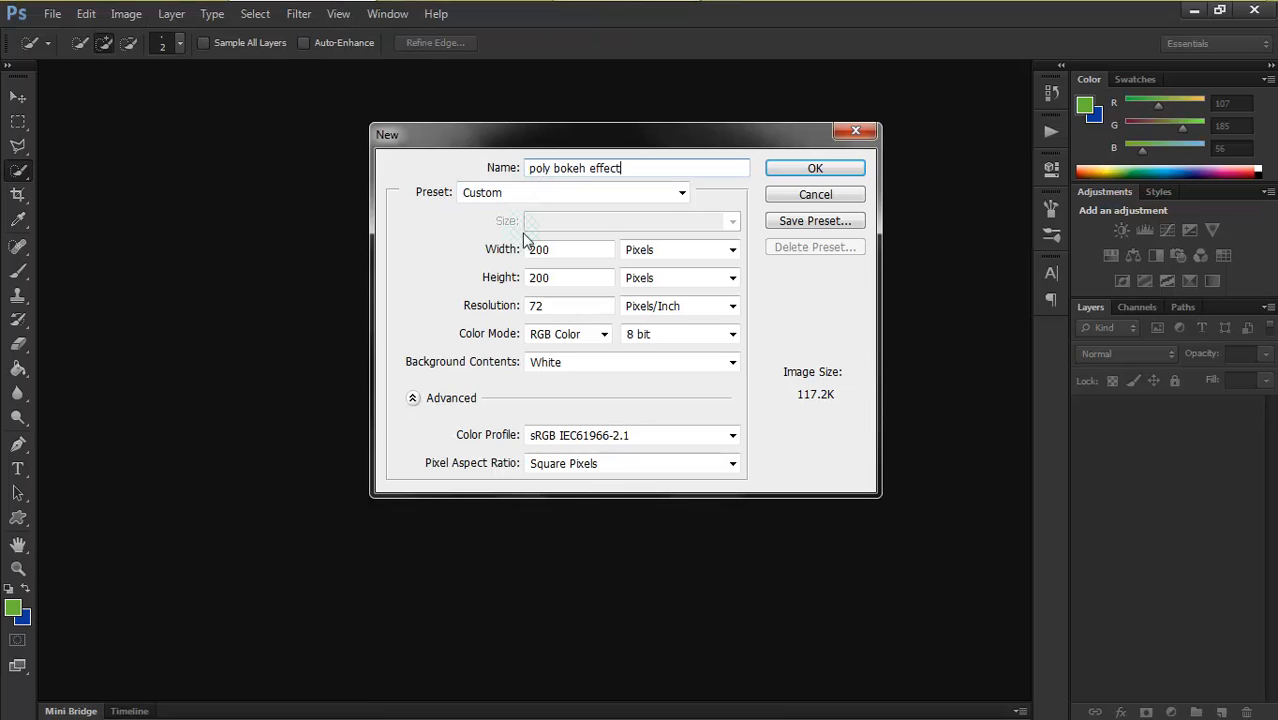
Set the new document's width to 1366 pixels and height to 768 pixels, and create it
click(579, 251)
drag(556, 263, 442, 271)
key(BackSpace)
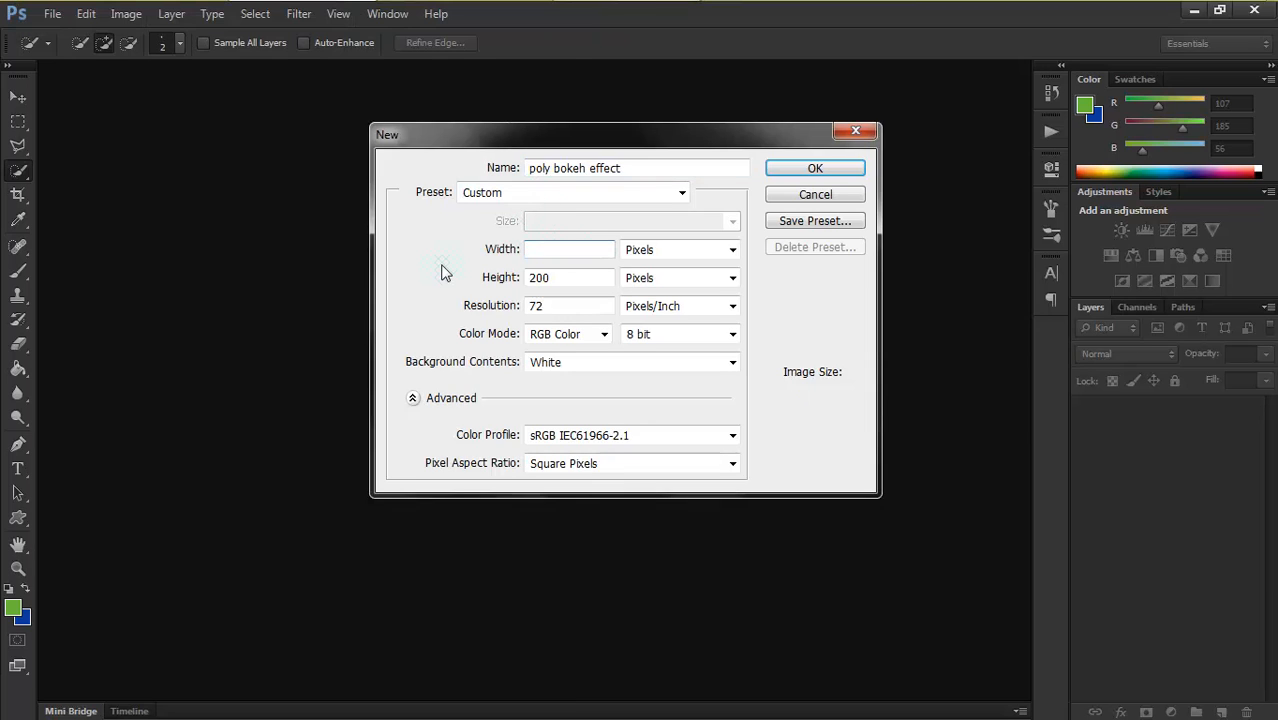
text(1366)
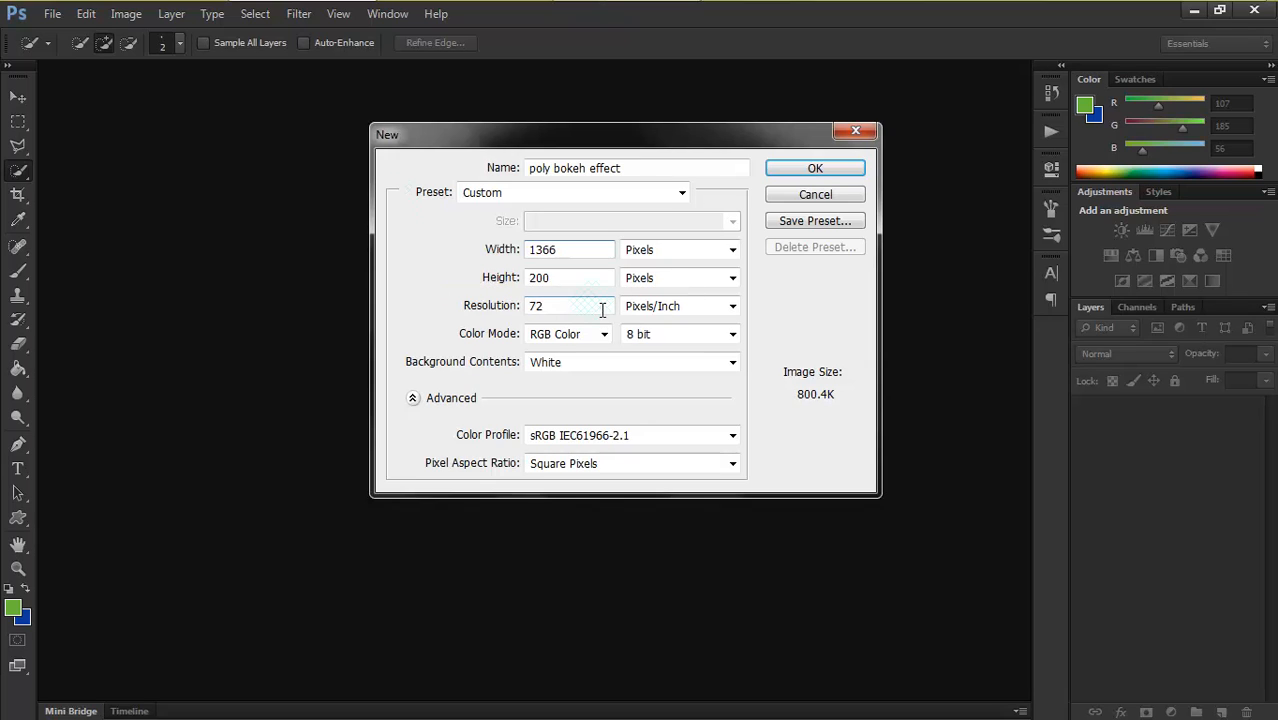
key(Tab)
key(BackSpace)
text(768)
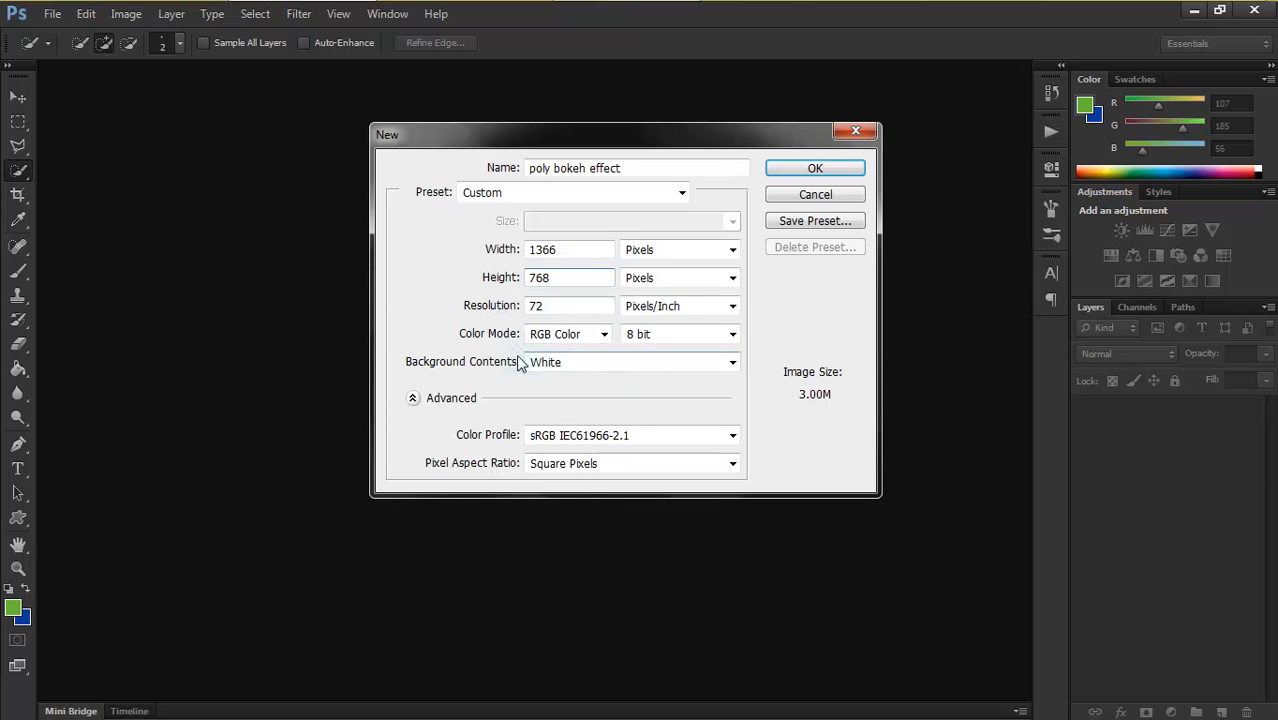
click(834, 167)
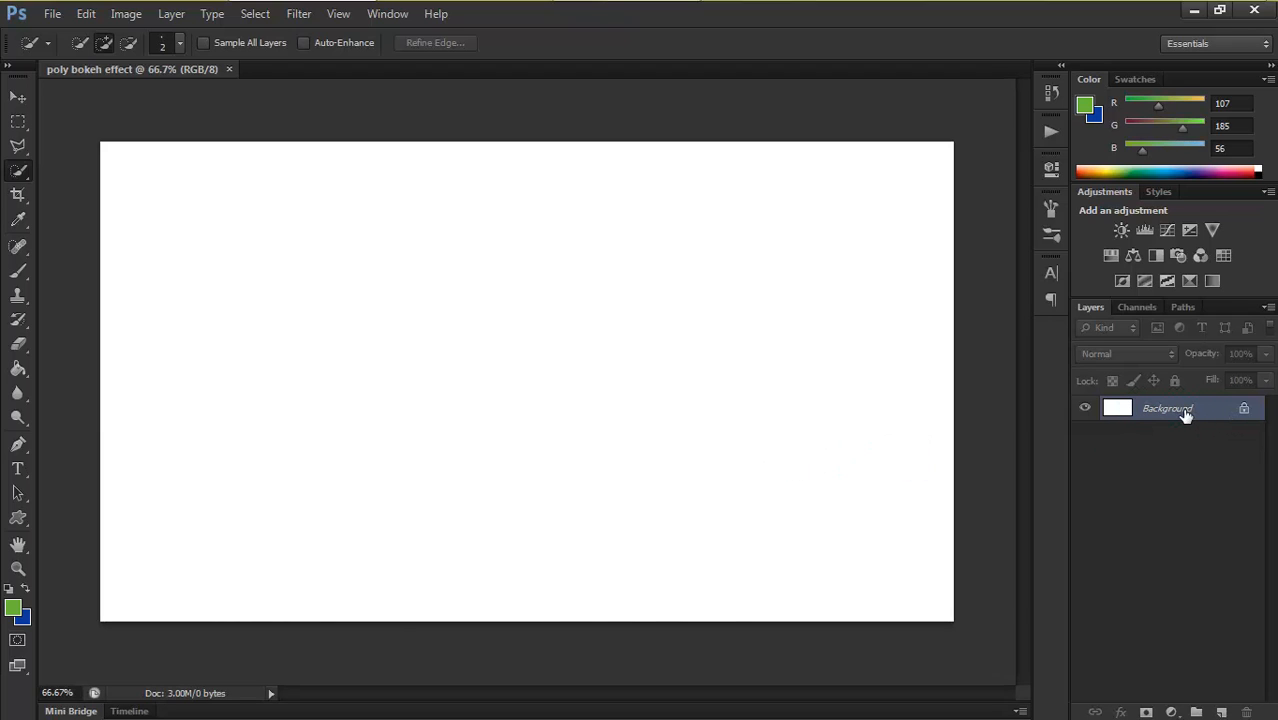
Convert the Background into an editable layer and rename it bg
double_click(1185, 413)
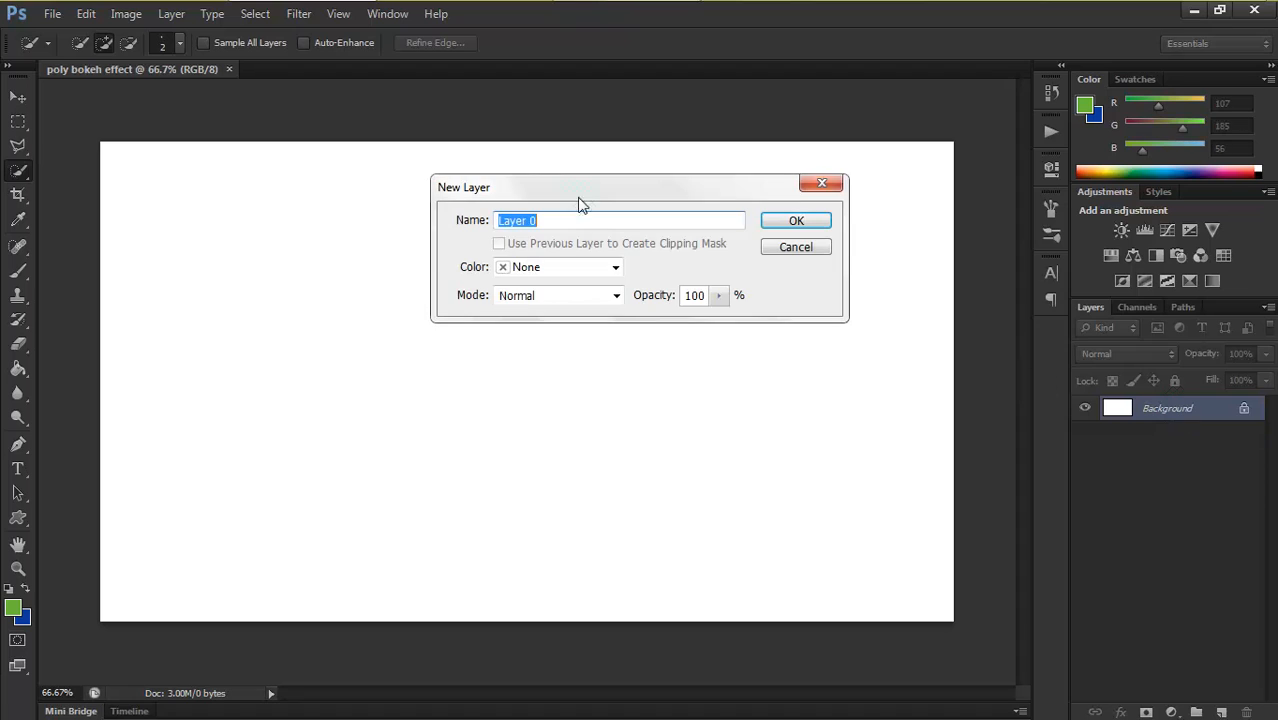
click(799, 229)
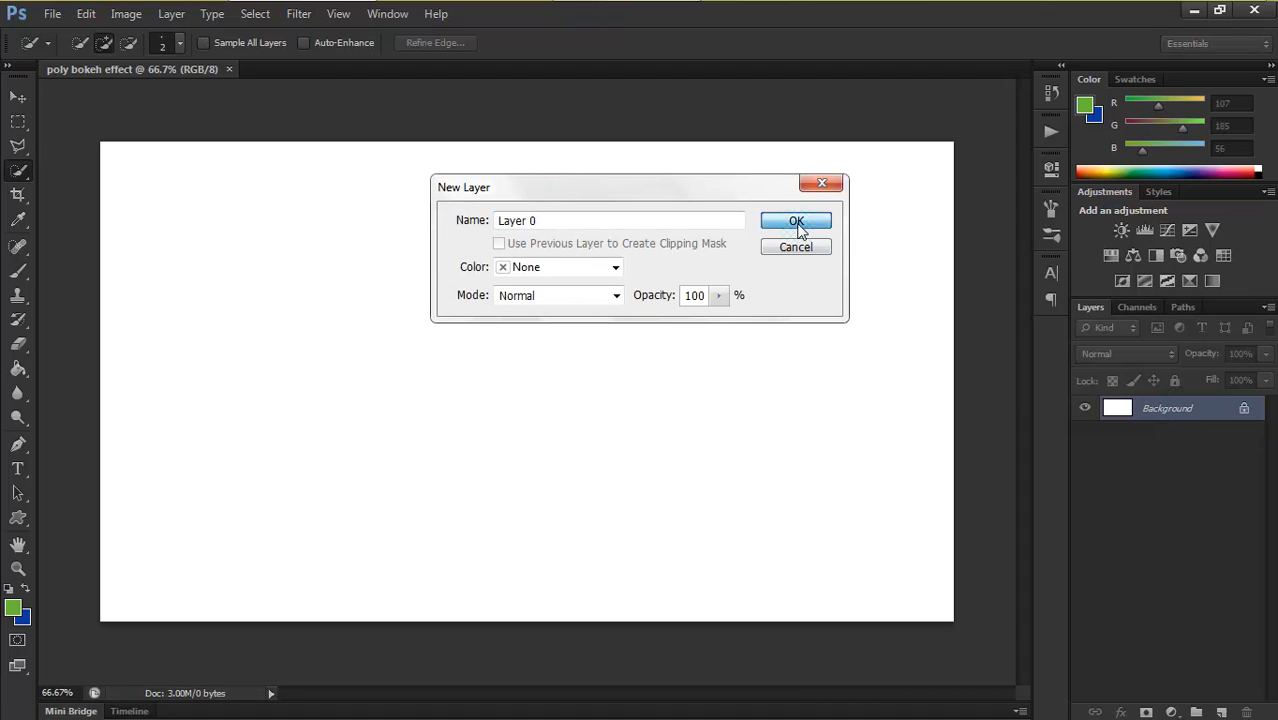
double_click(1168, 410)
key(BackSpace)
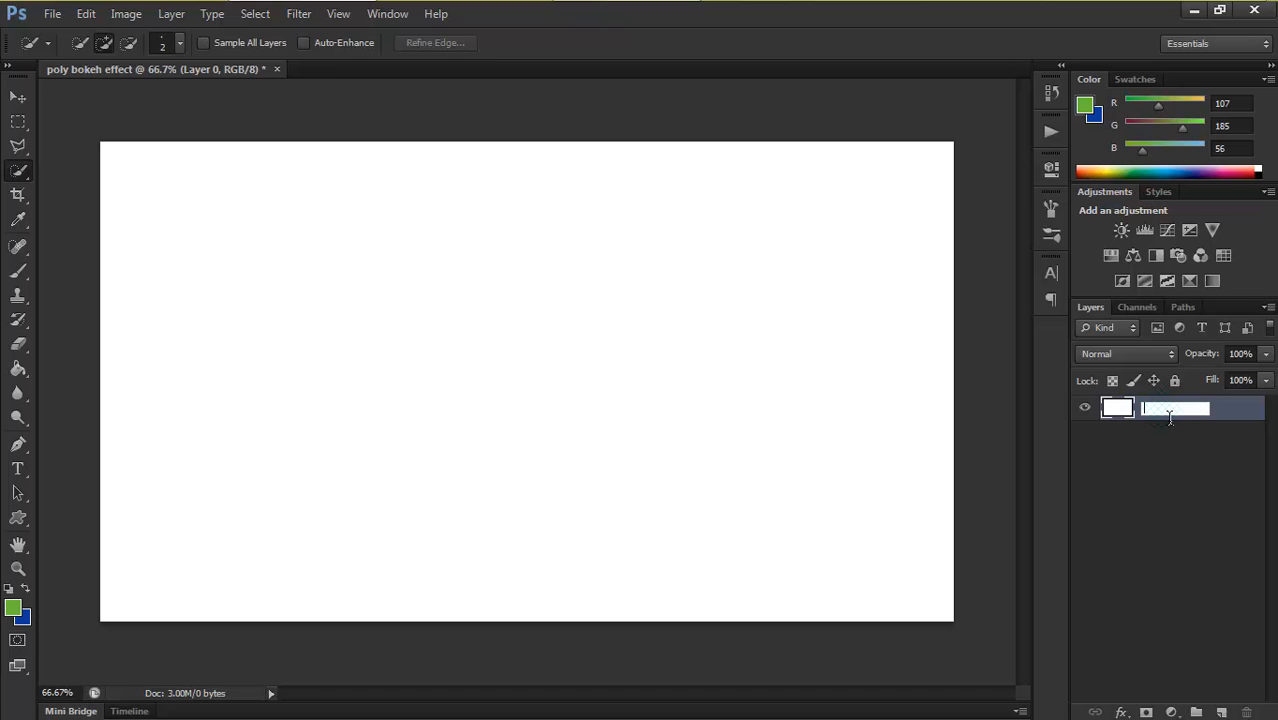
text(bg)
key(Return)
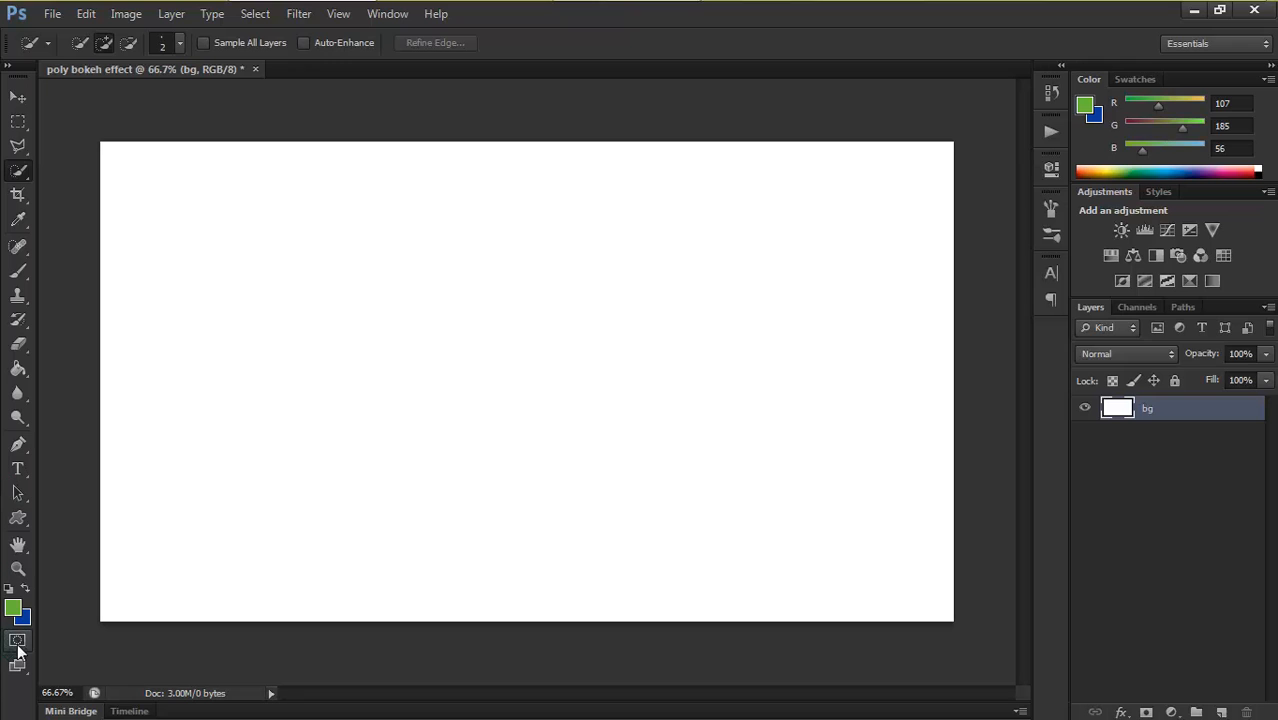
Set the foreground color to green 6bb928 and fill the bg layer with it using the Paint Bucket
click(13, 609)
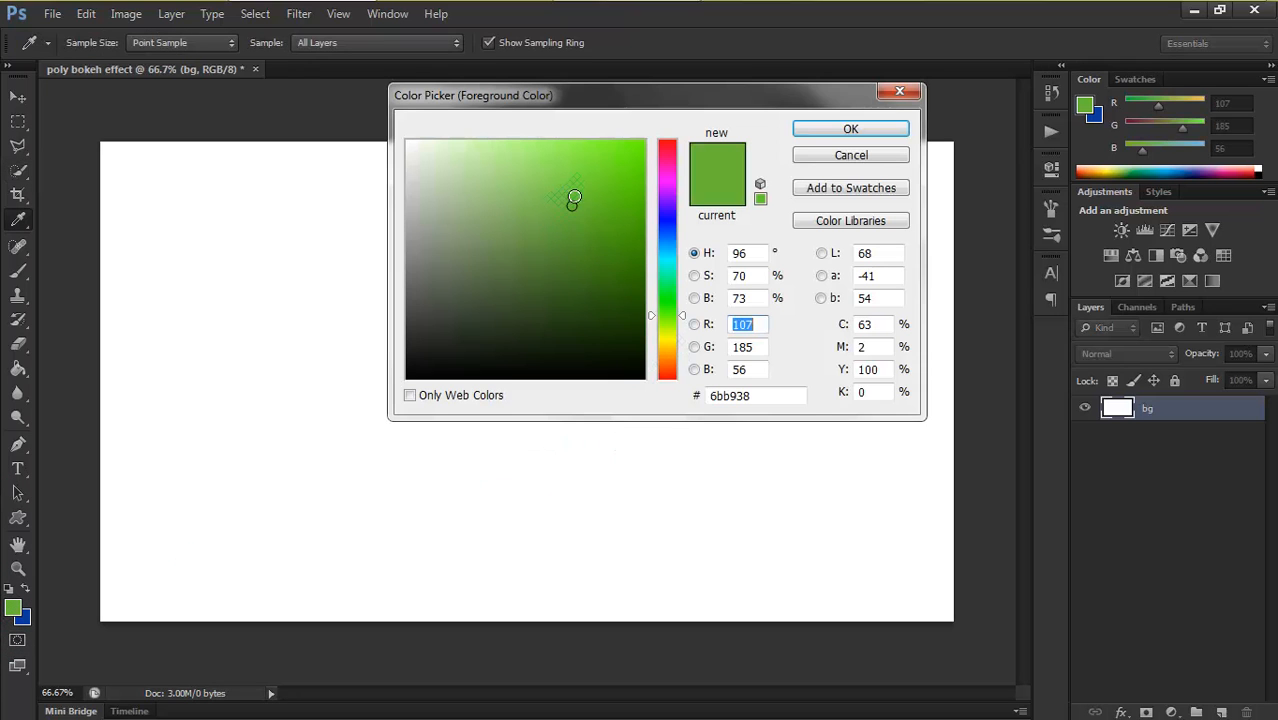
click(781, 396)
key(Left)
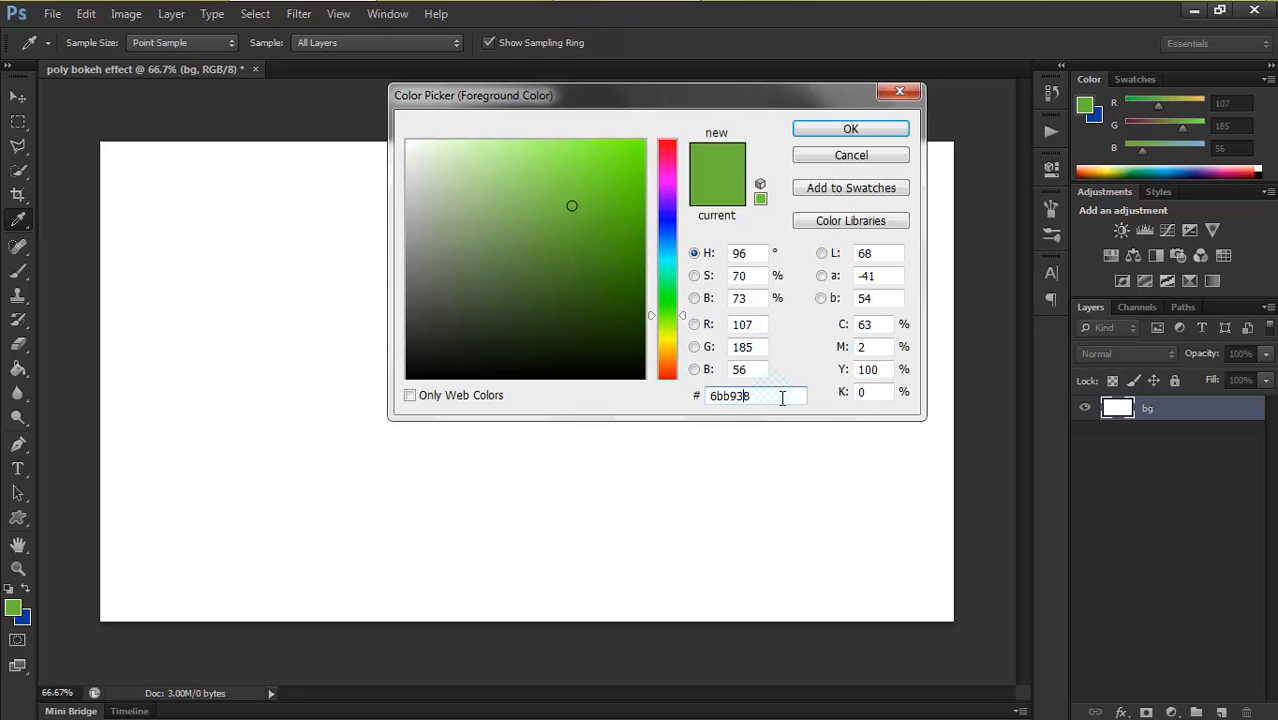
key(BackSpace)
text(2)
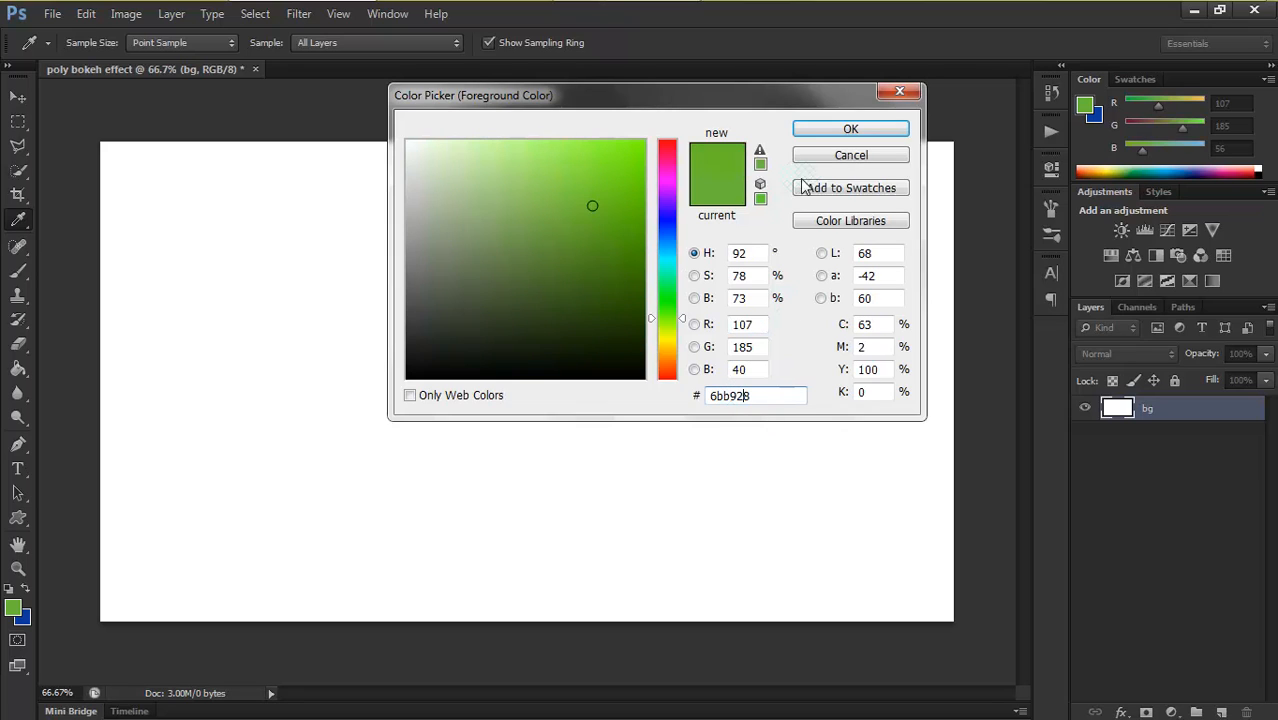
click(840, 129)
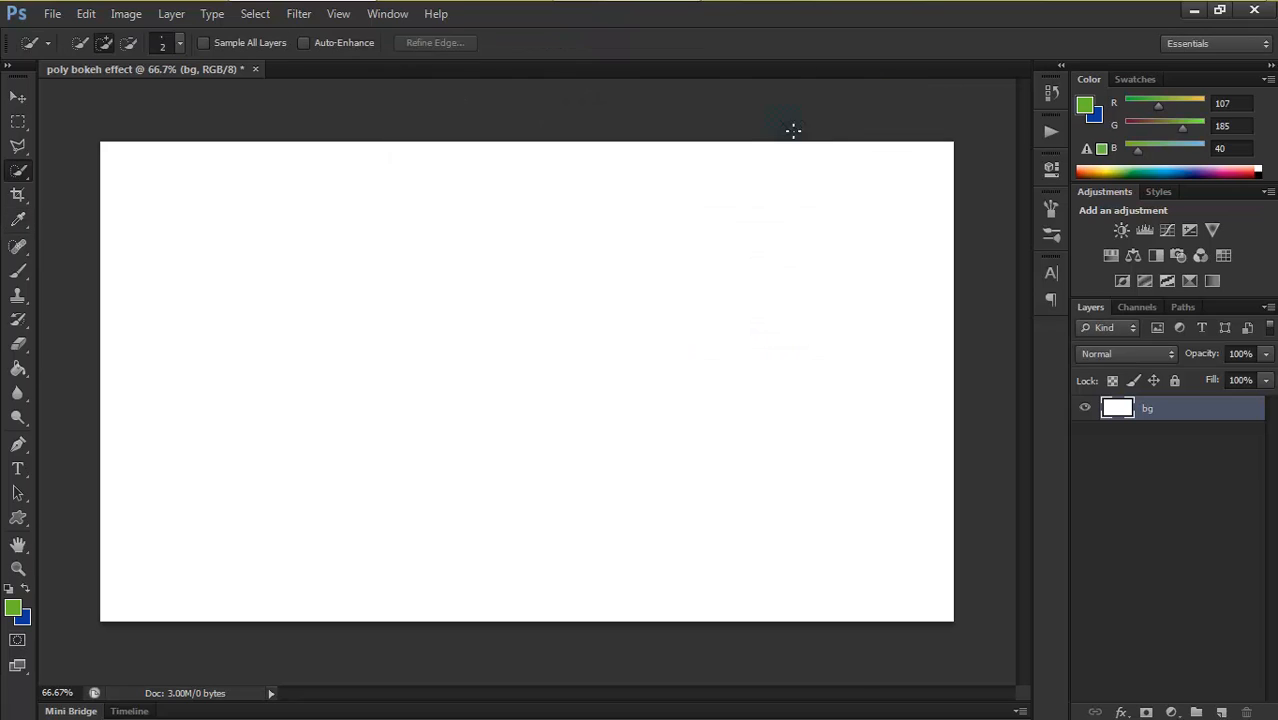
click(18, 369)
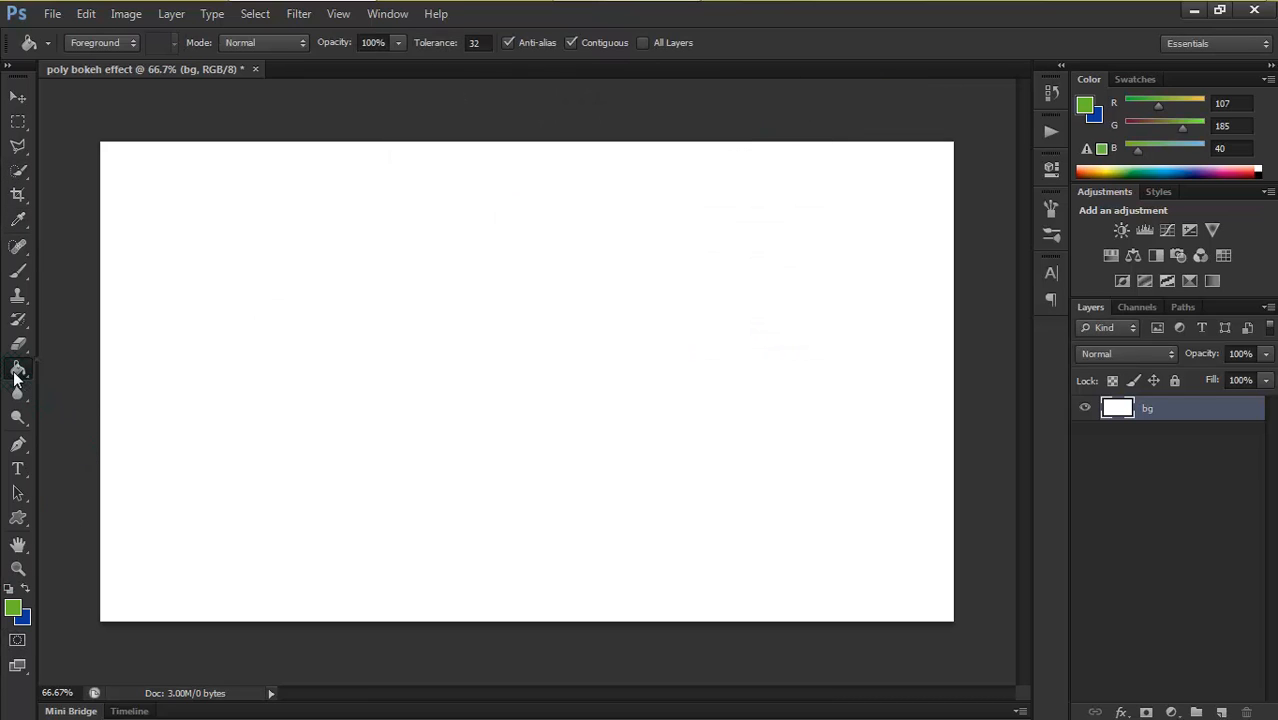
click(391, 340)
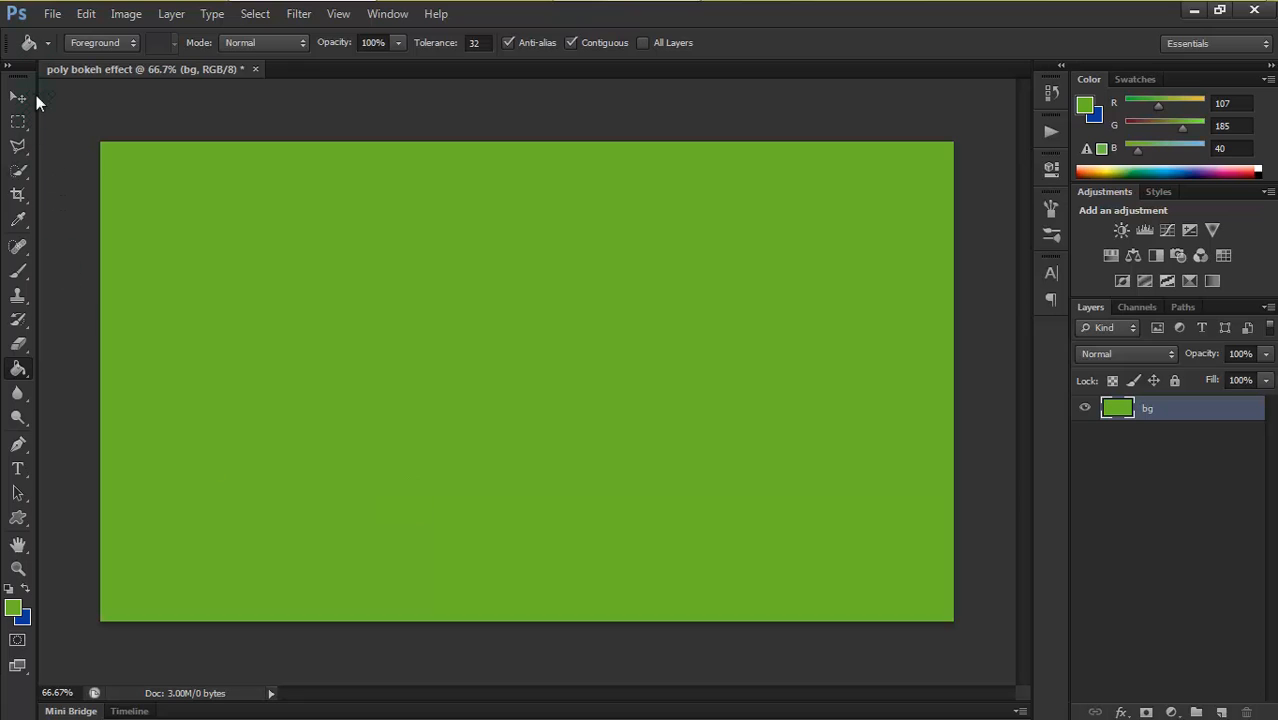
Create another new document of 200 by 200 pixels named "brush poly"
click(49, 16)
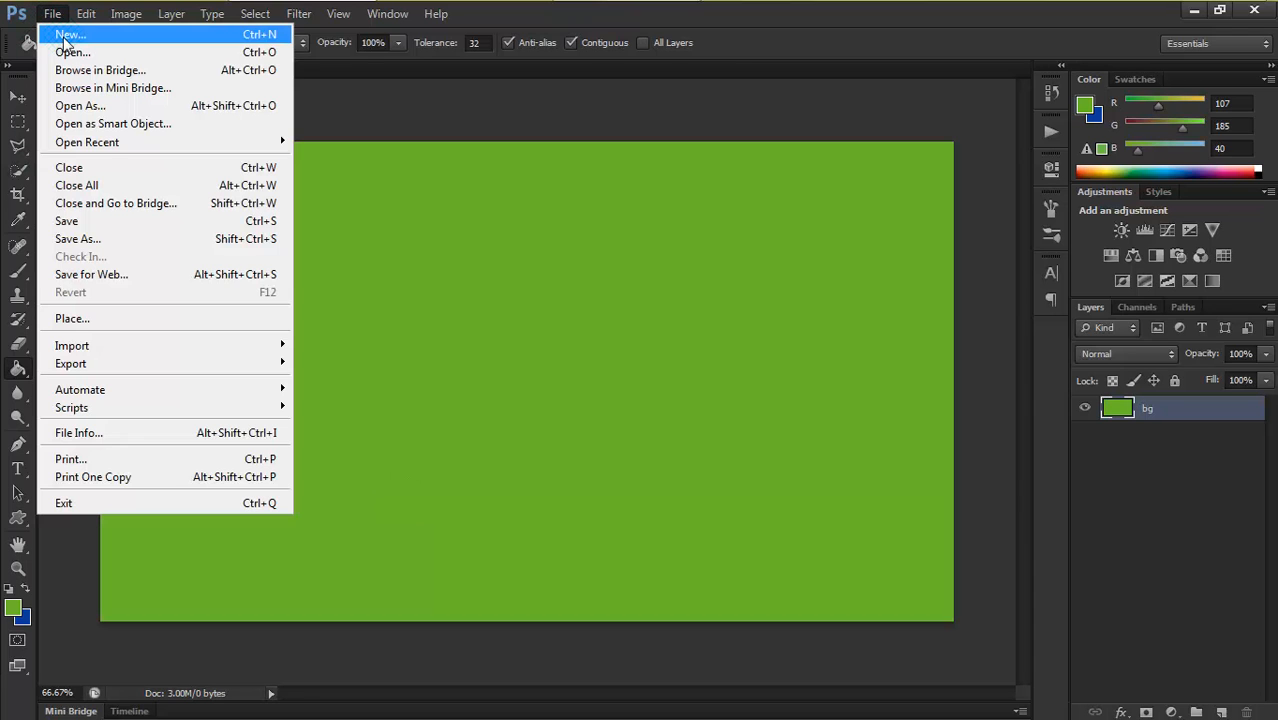
click(68, 35)
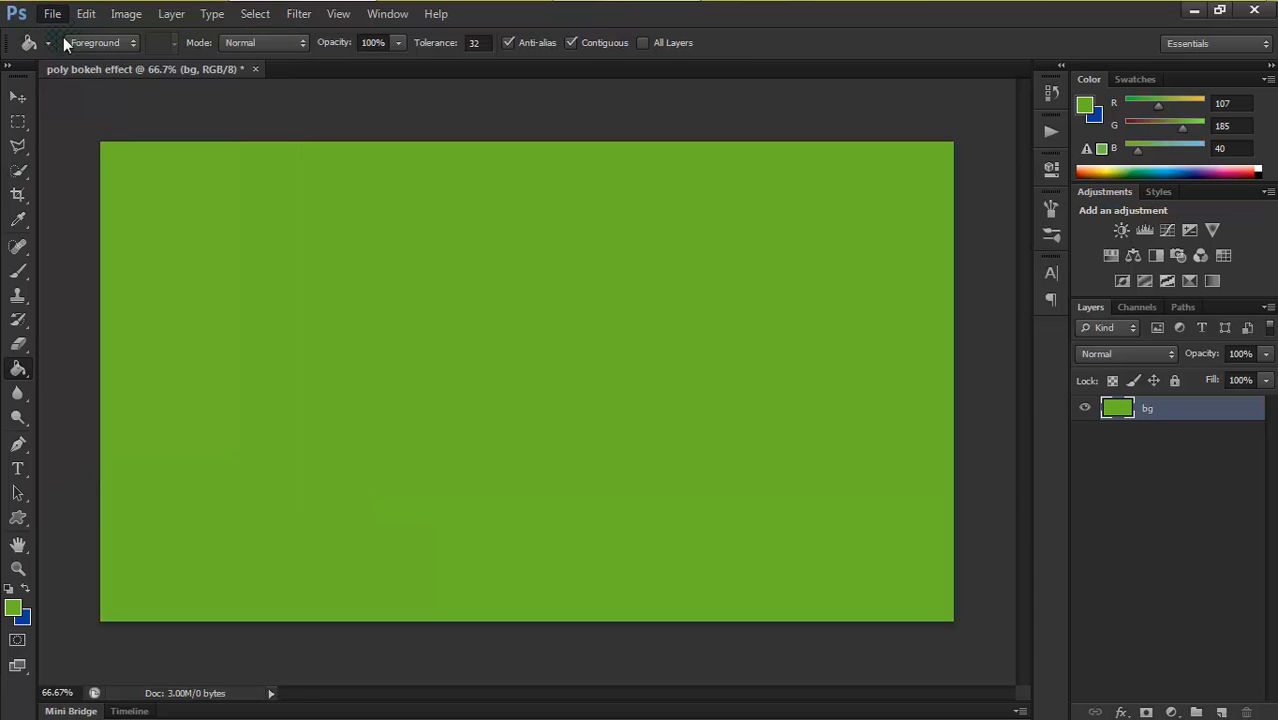
click(570, 257)
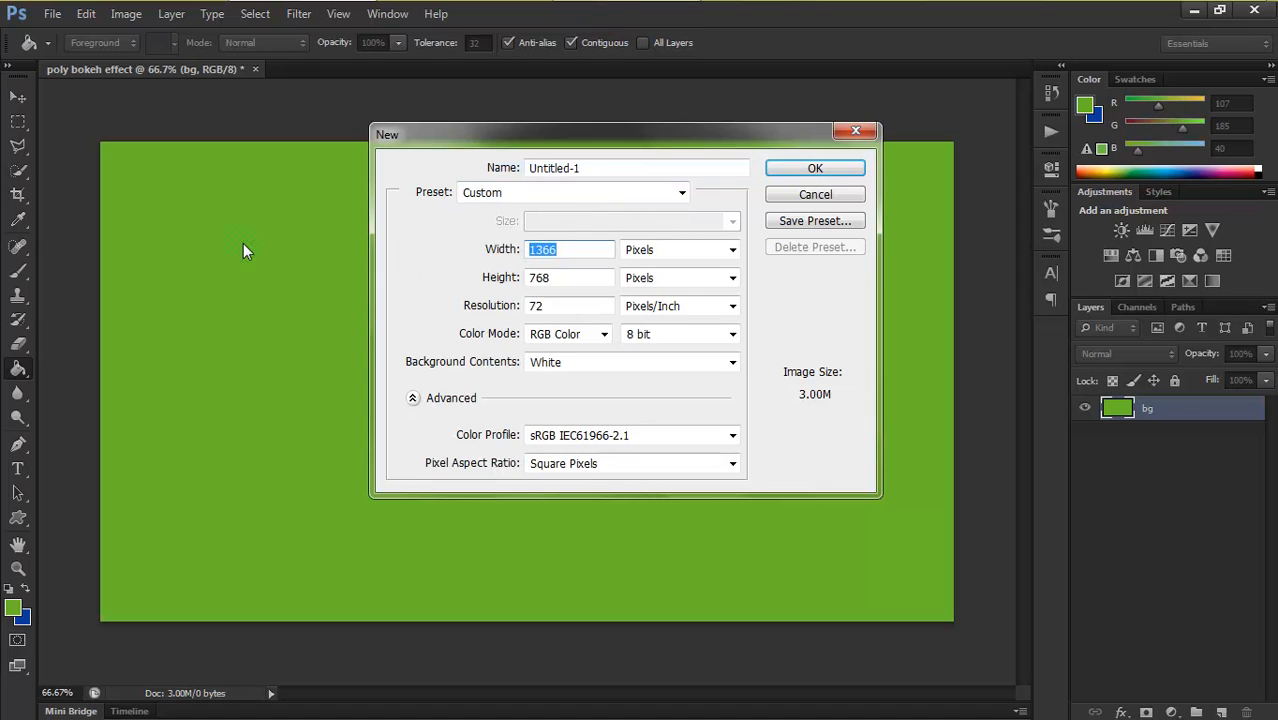
text(200)
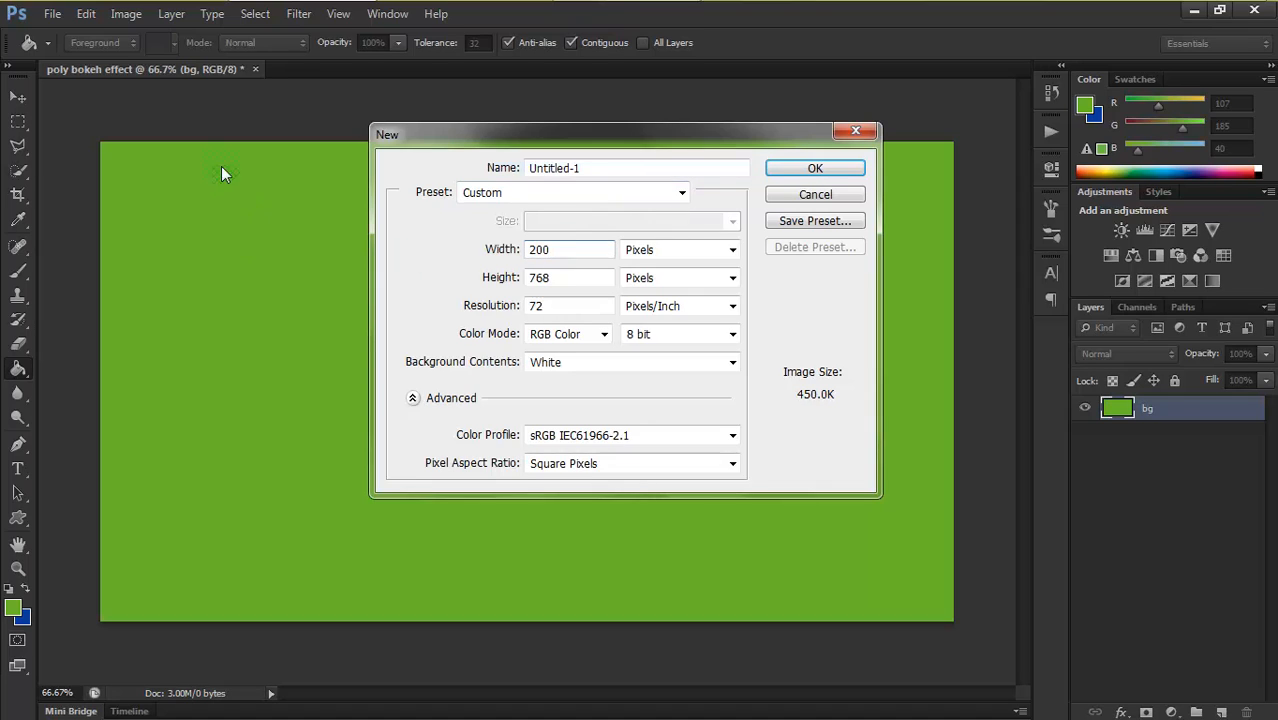
click(564, 280)
key(BackSpace)
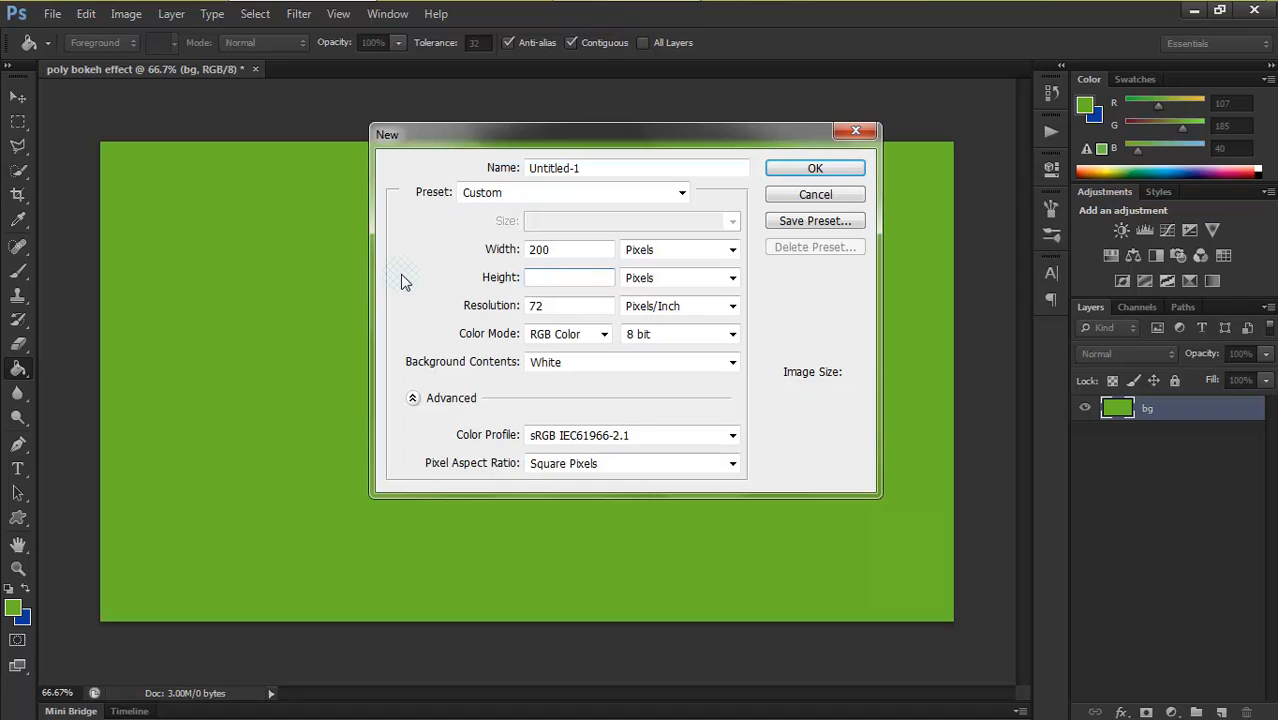
text(200)
click(594, 167)
key(BackSpace)
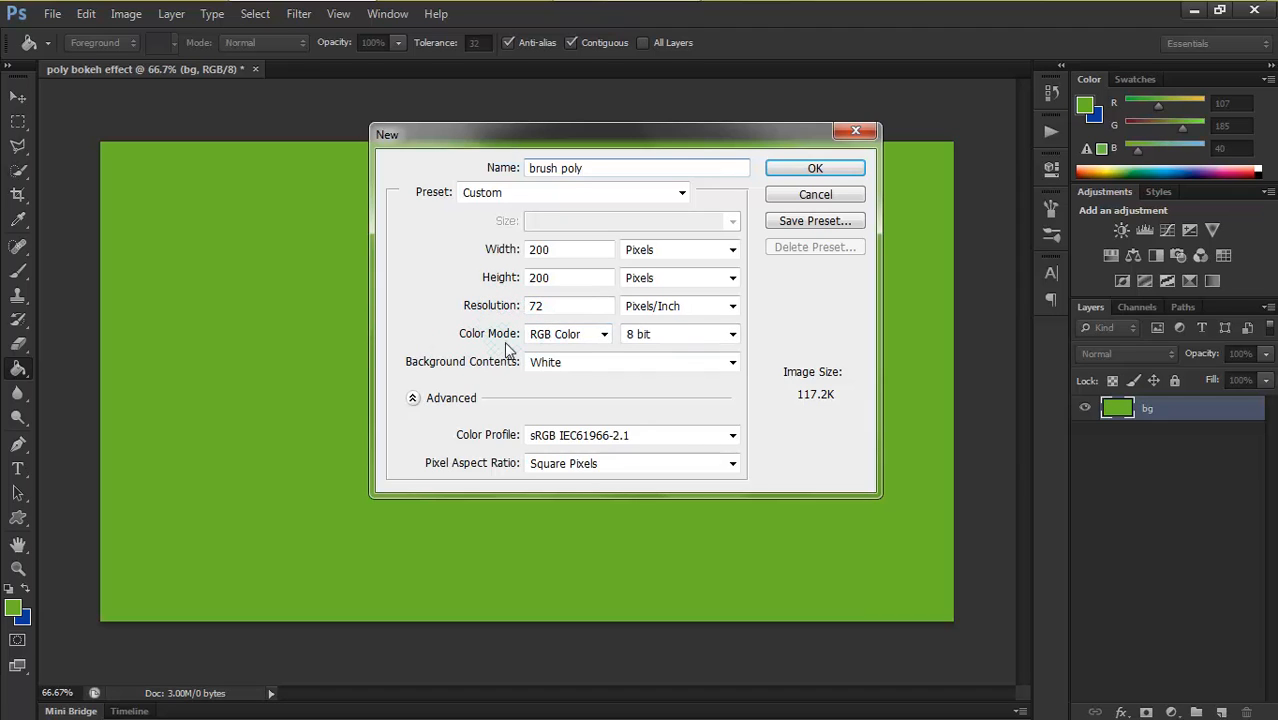
click(810, 167)
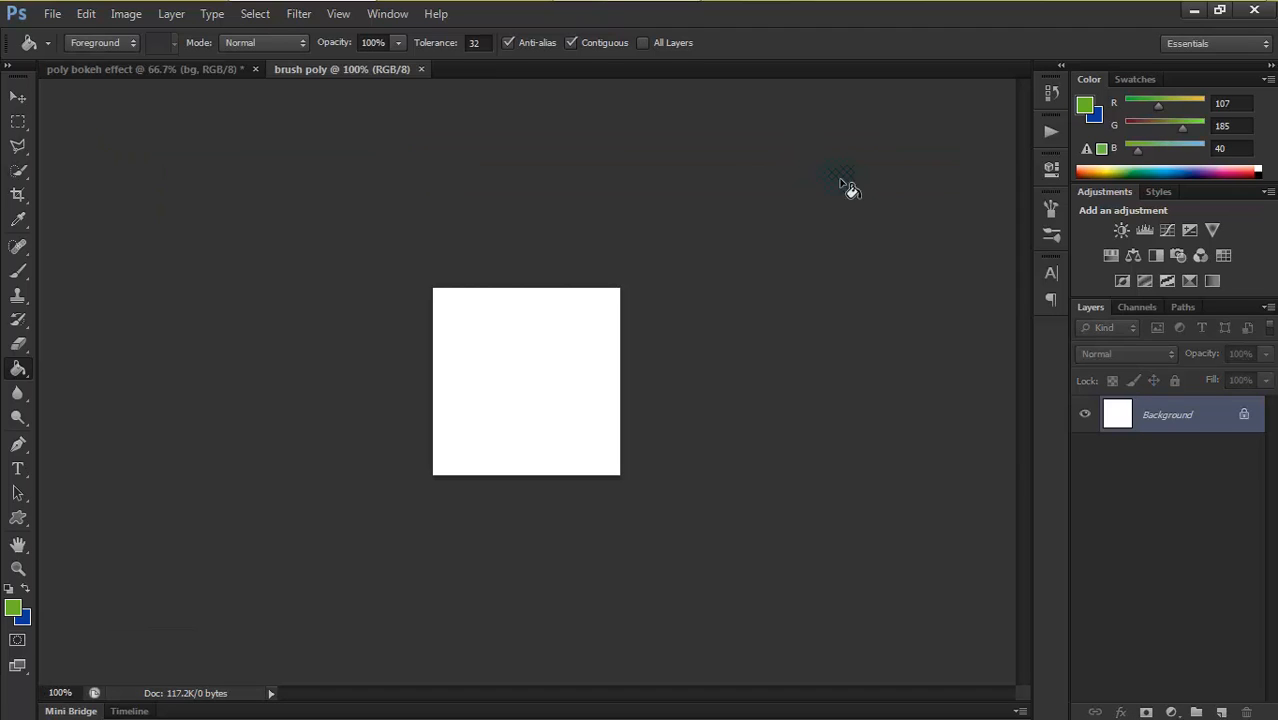
Convert the brush poly document's Background into an editable layer and add a new empty layer above it
double_click(1191, 436)
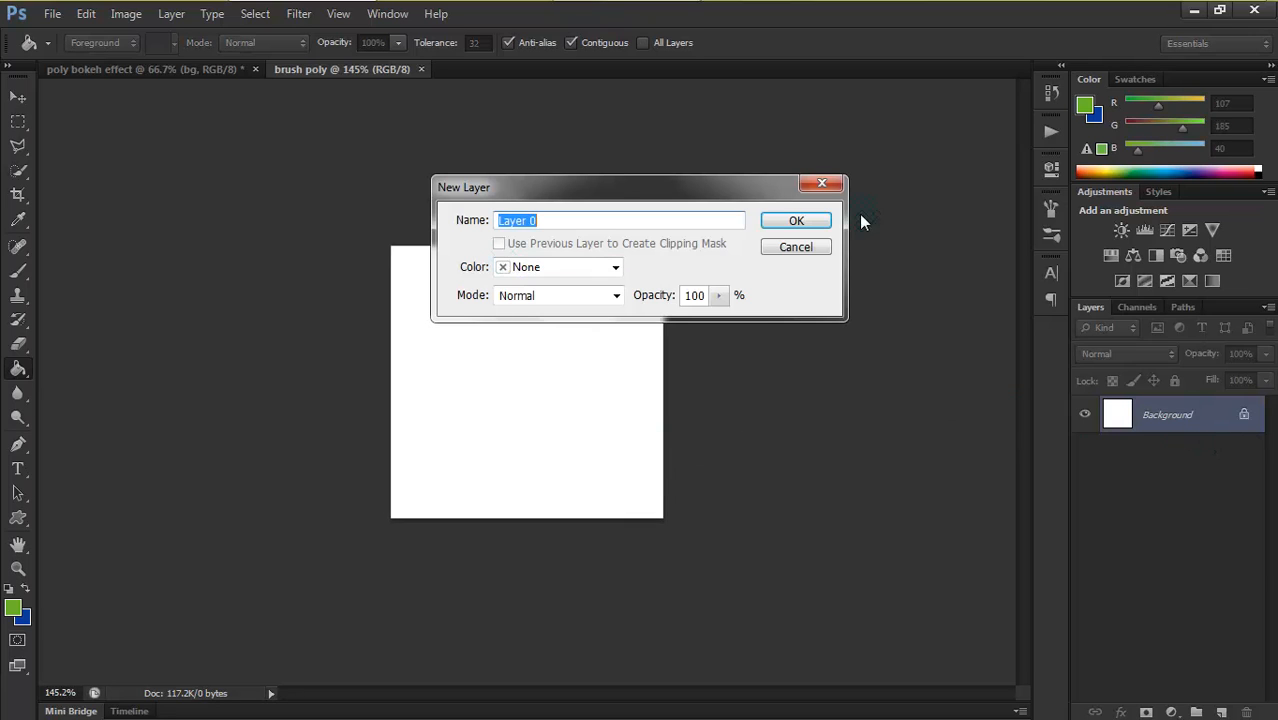
click(788, 224)
scroll(622, 370, up, 5)
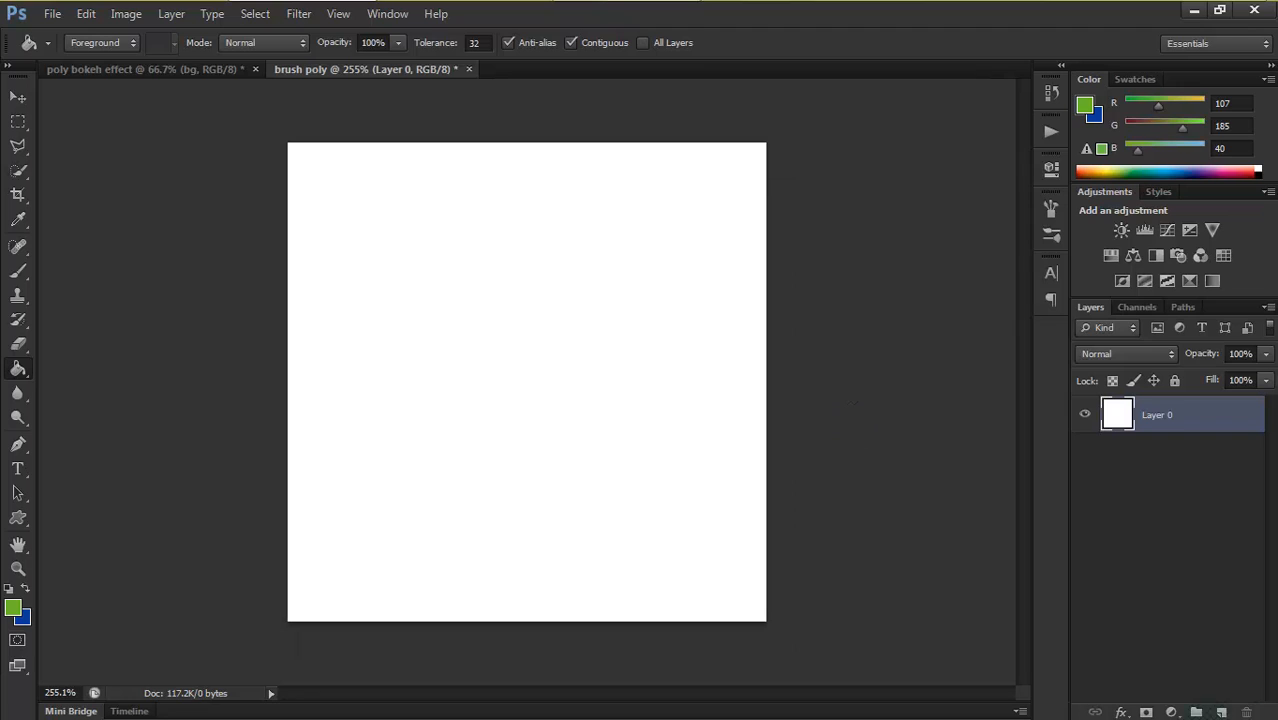
click(1224, 711)
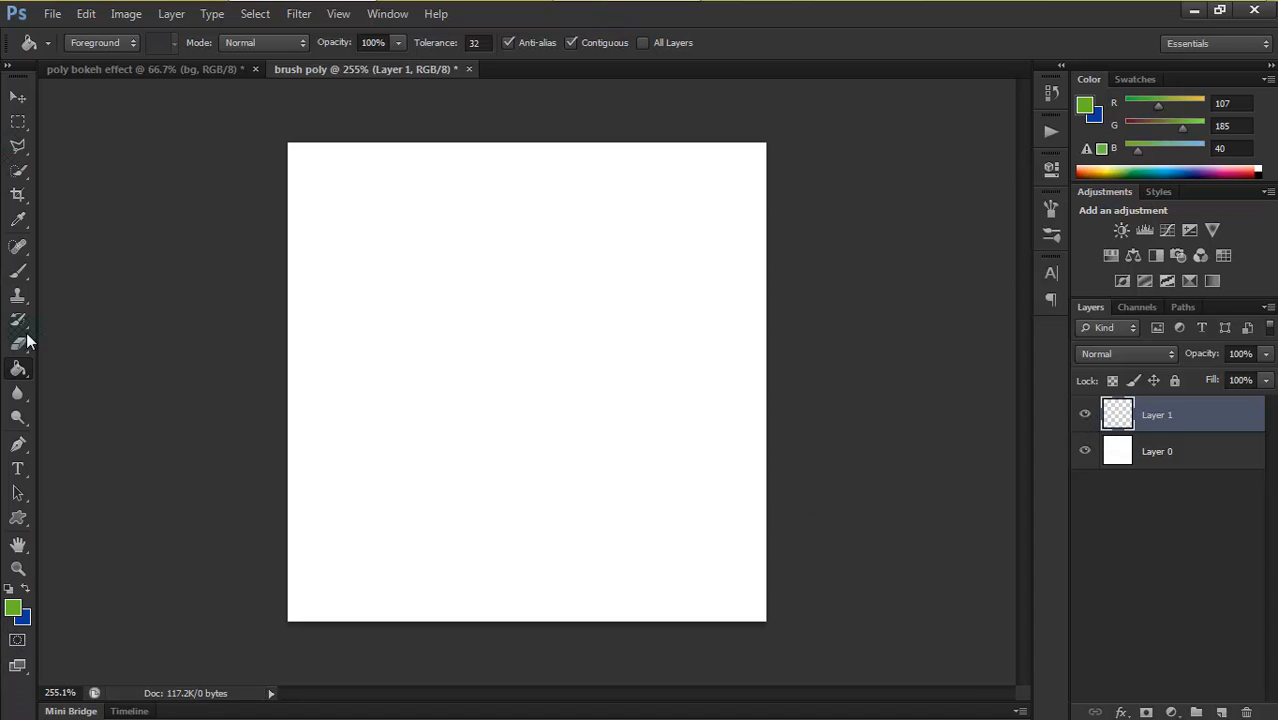
Draw a regular hexagon path in the lower-right part of the canvas using the Custom Shape tool's Hexagon shape
drag(16, 520, 93, 557)
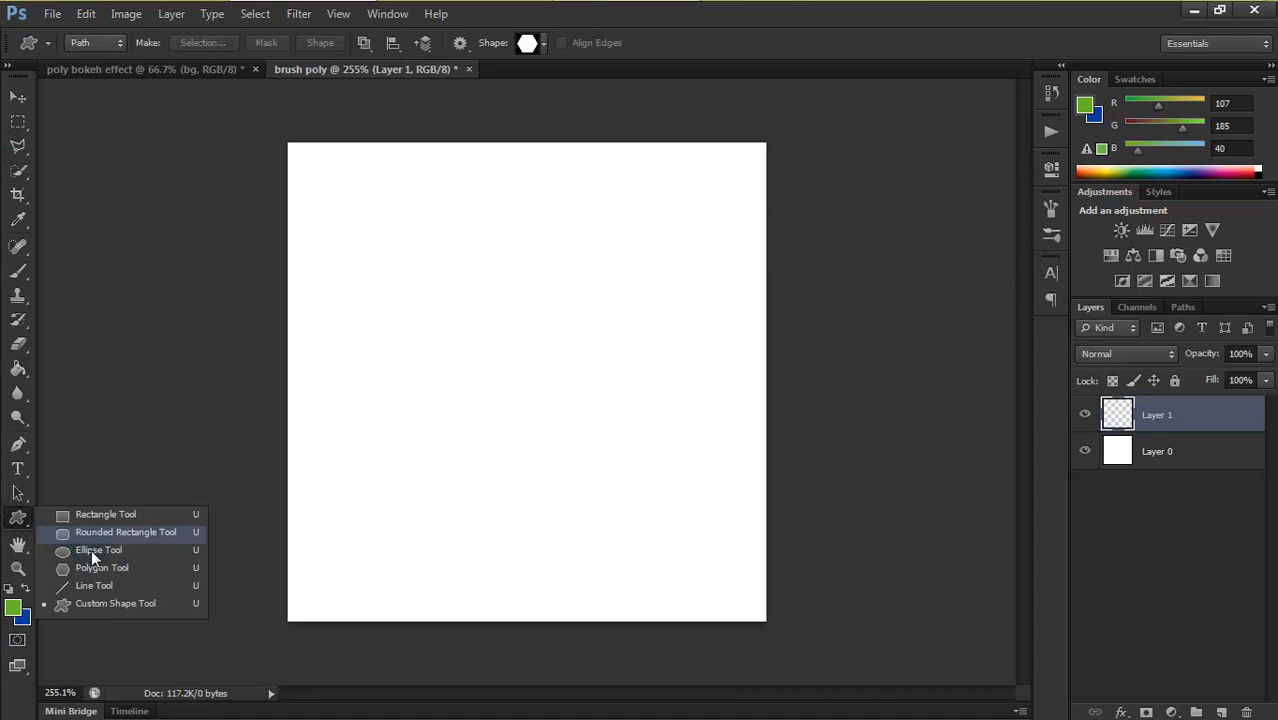
click(73, 608)
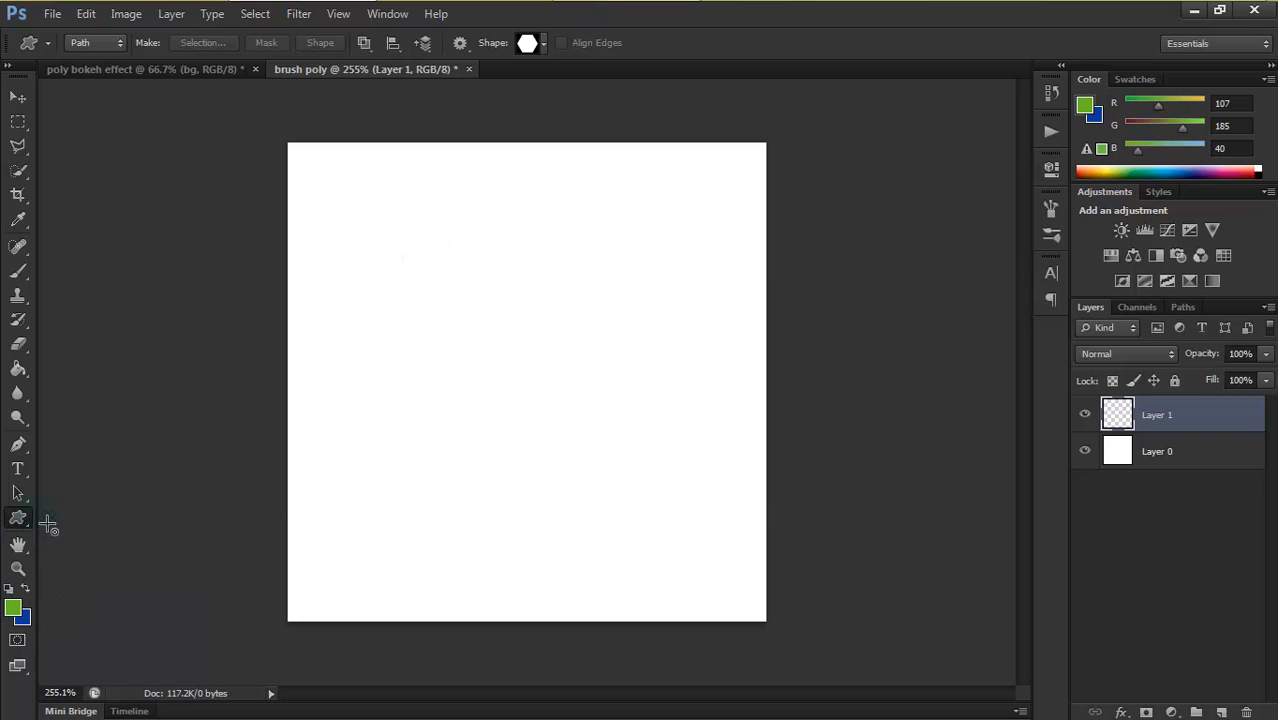
click(544, 45)
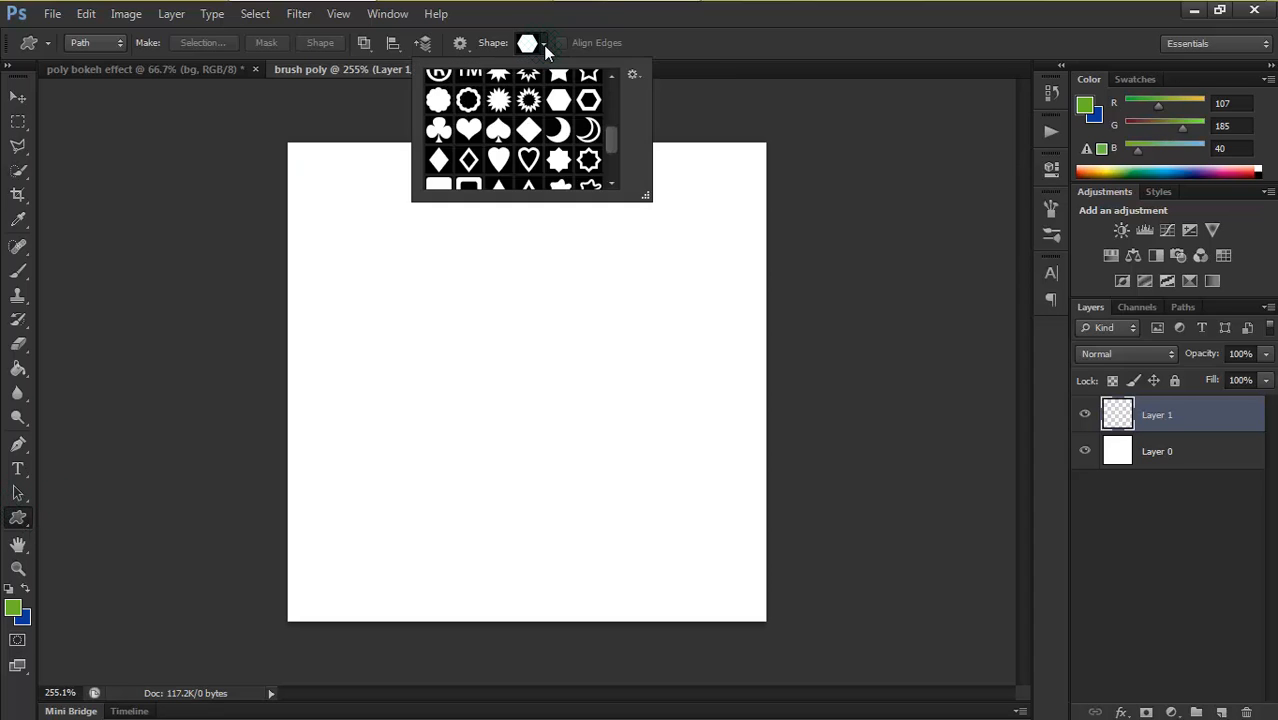
drag(610, 148, 612, 117)
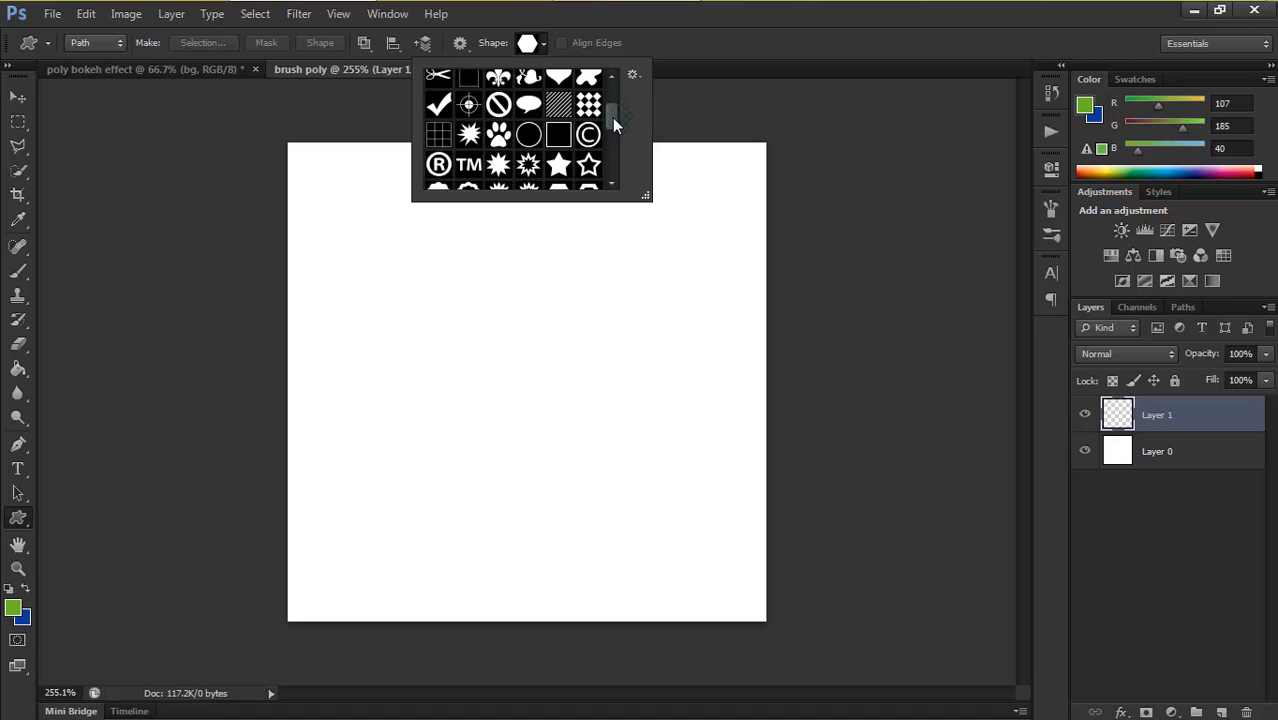
scroll(557, 135, down, 2)
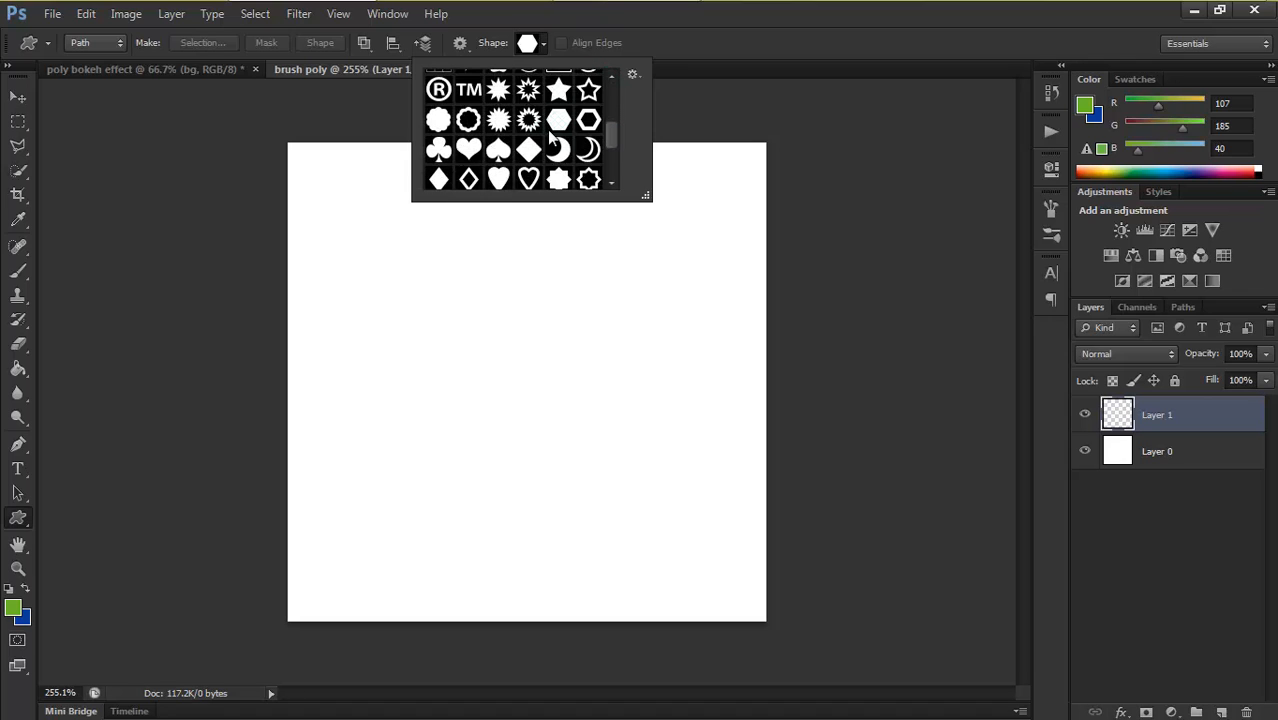
click(560, 120)
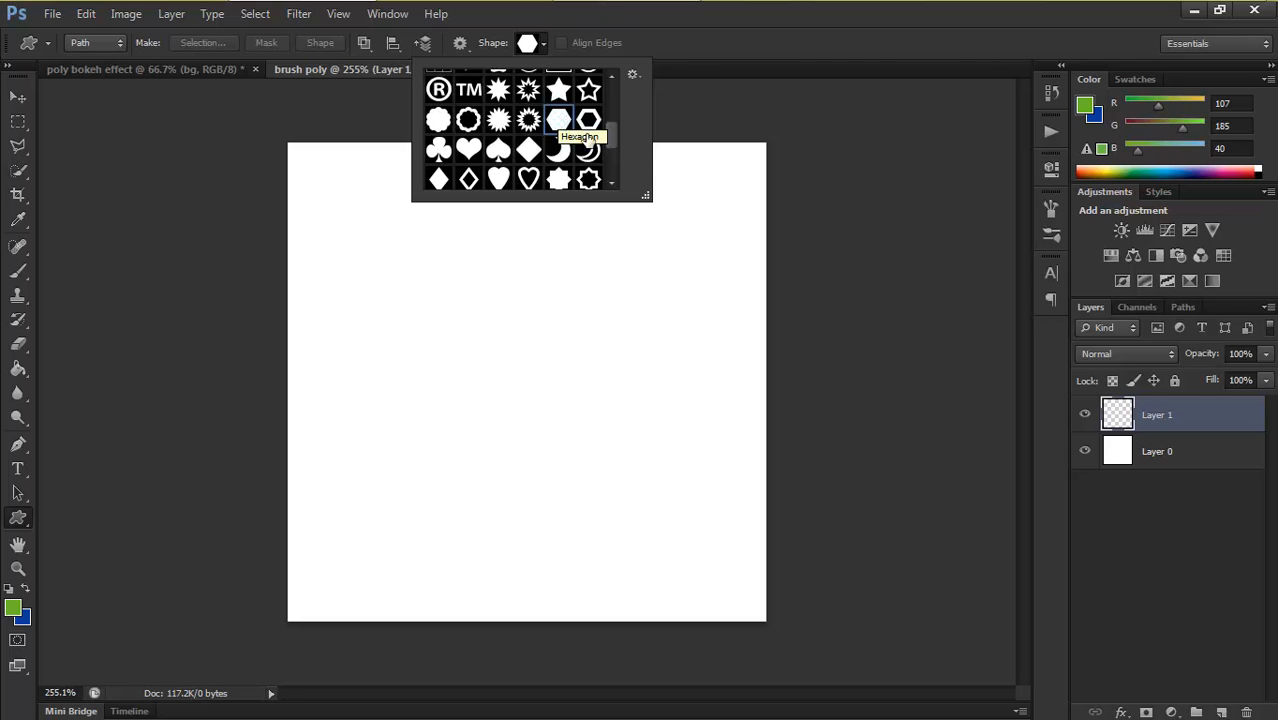
click(545, 50)
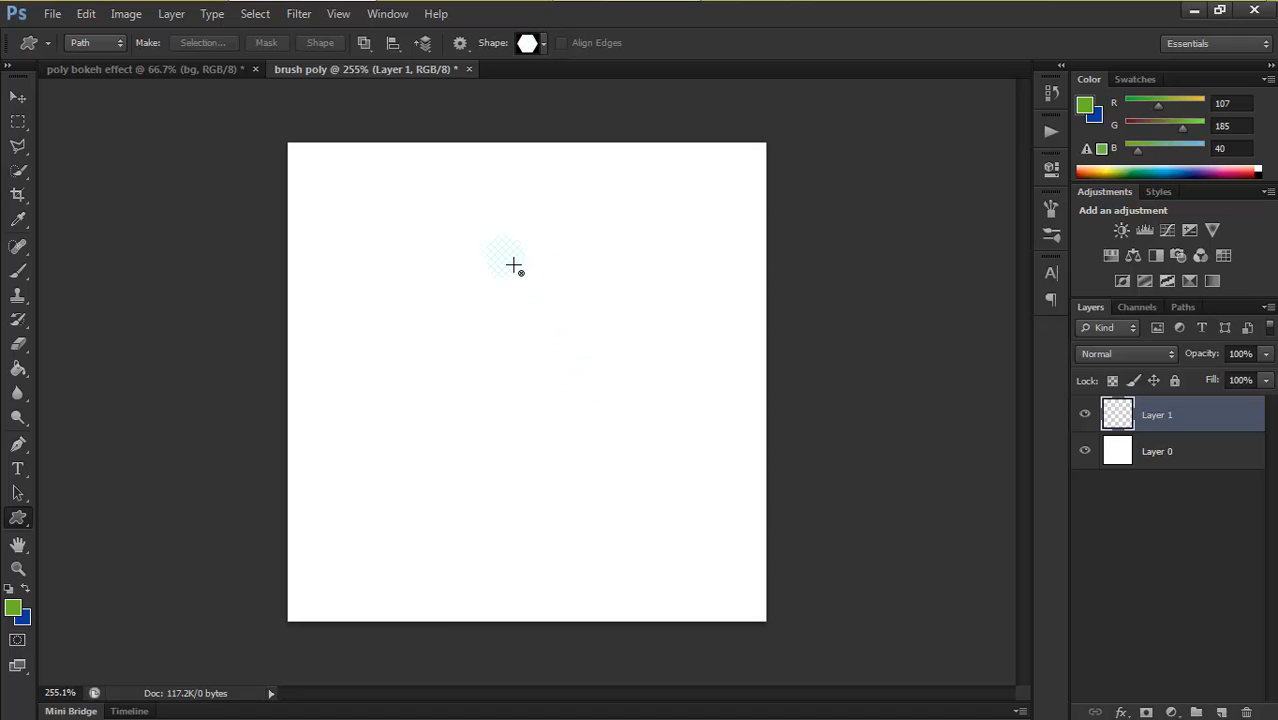
drag(498, 274, 577, 351)
key(ctrl+z)
drag(599, 459, 725, 560)
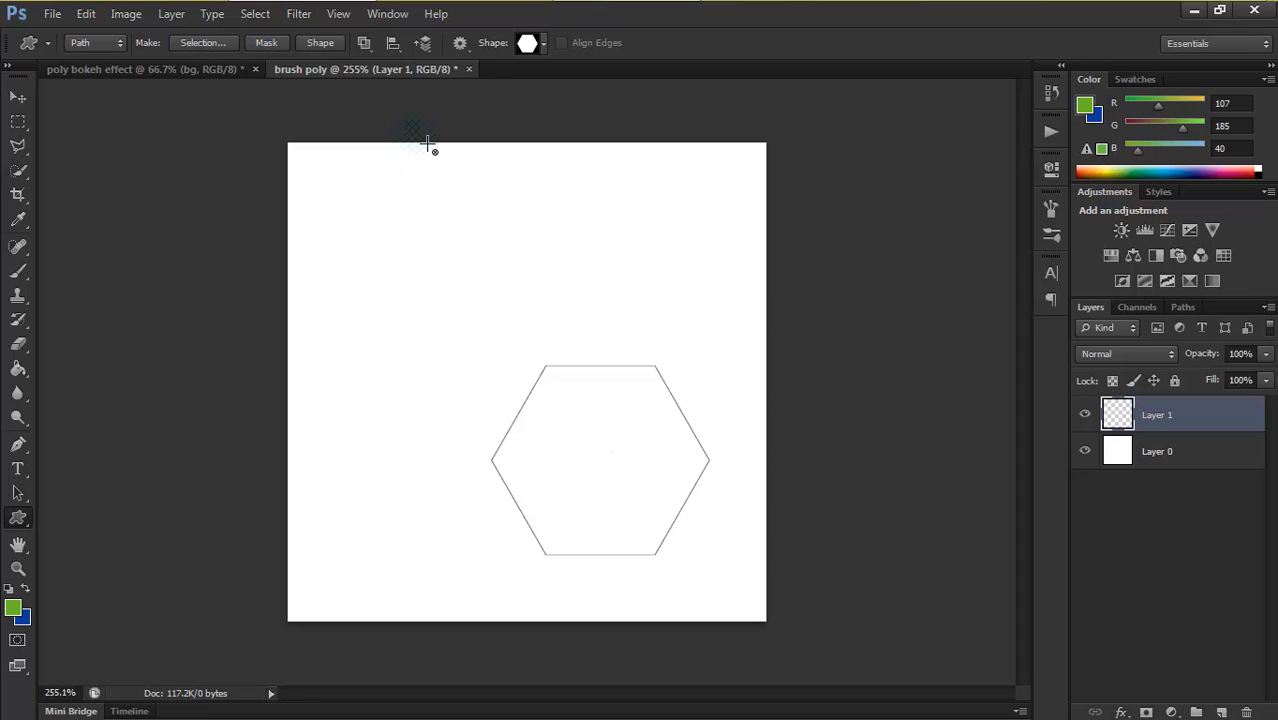
Convert the hexagon path into a new anti-aliased selection with a 0.1-pixel feather radius
click(203, 43)
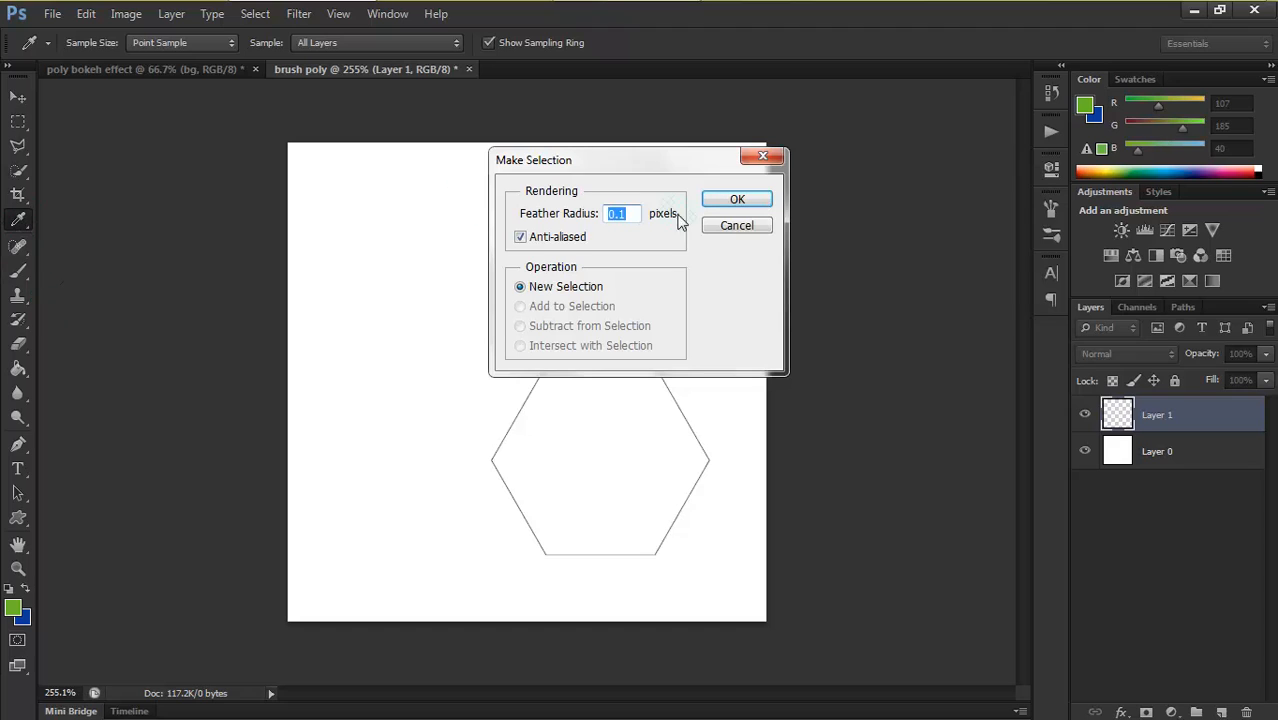
click(742, 200)
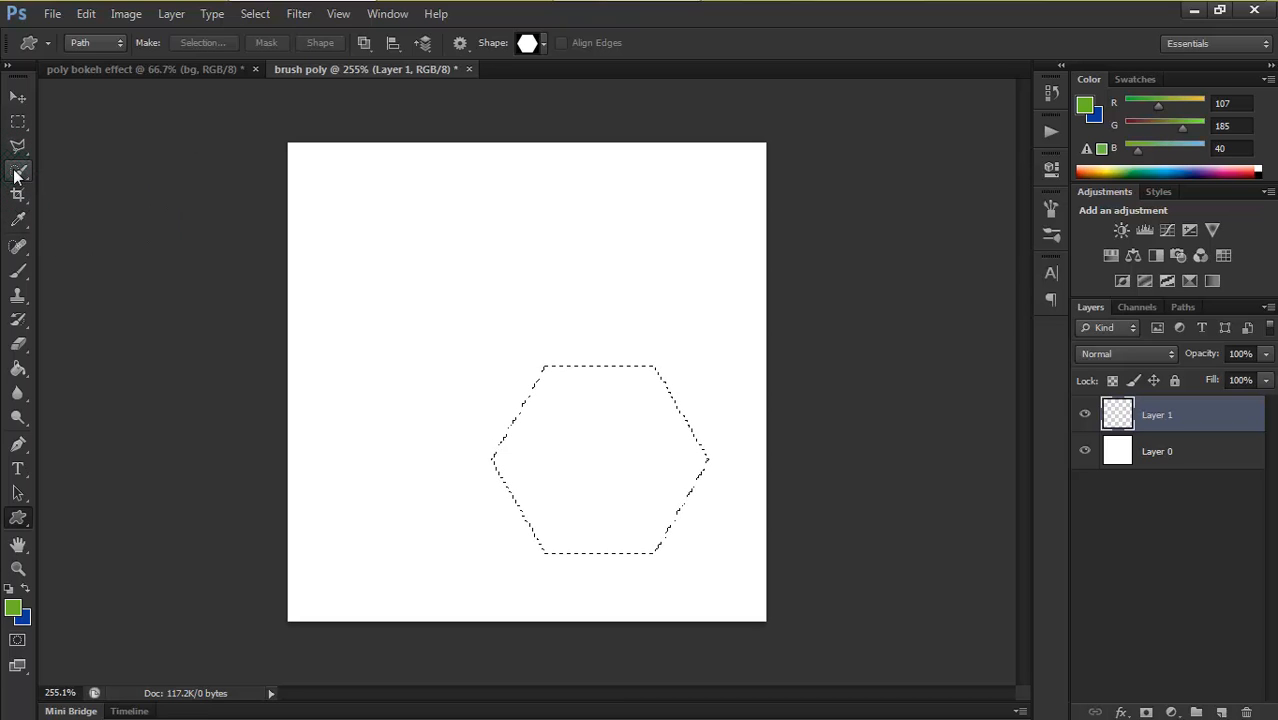
Fill the hexagon selection with black at 100% opacity in Normal mode and remove the selection
click(16, 172)
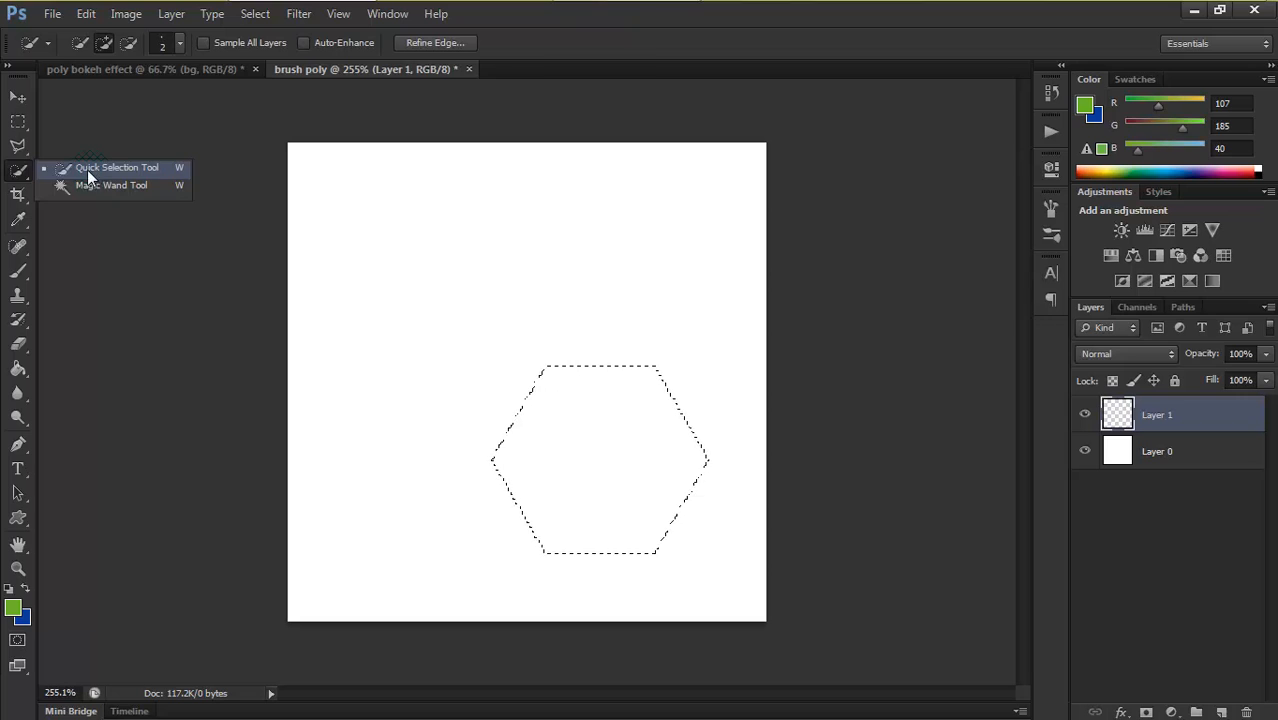
click(91, 168)
right_click(592, 404)
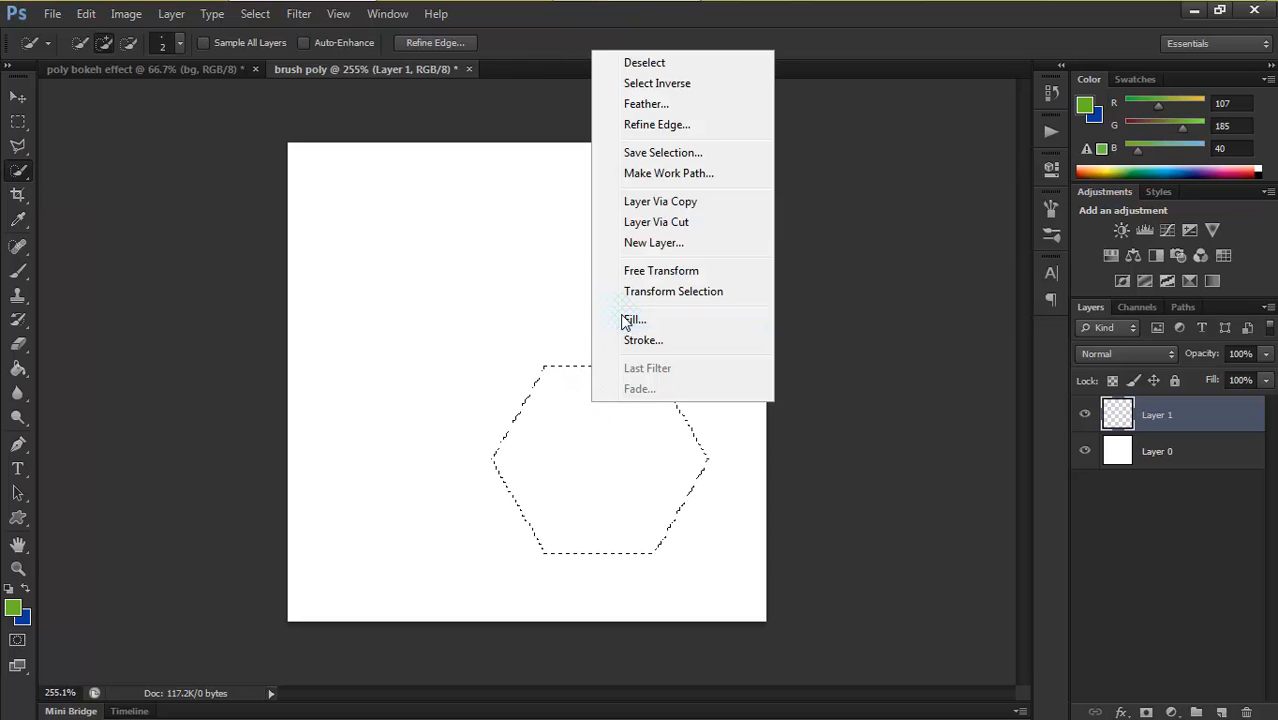
click(634, 318)
click(790, 284)
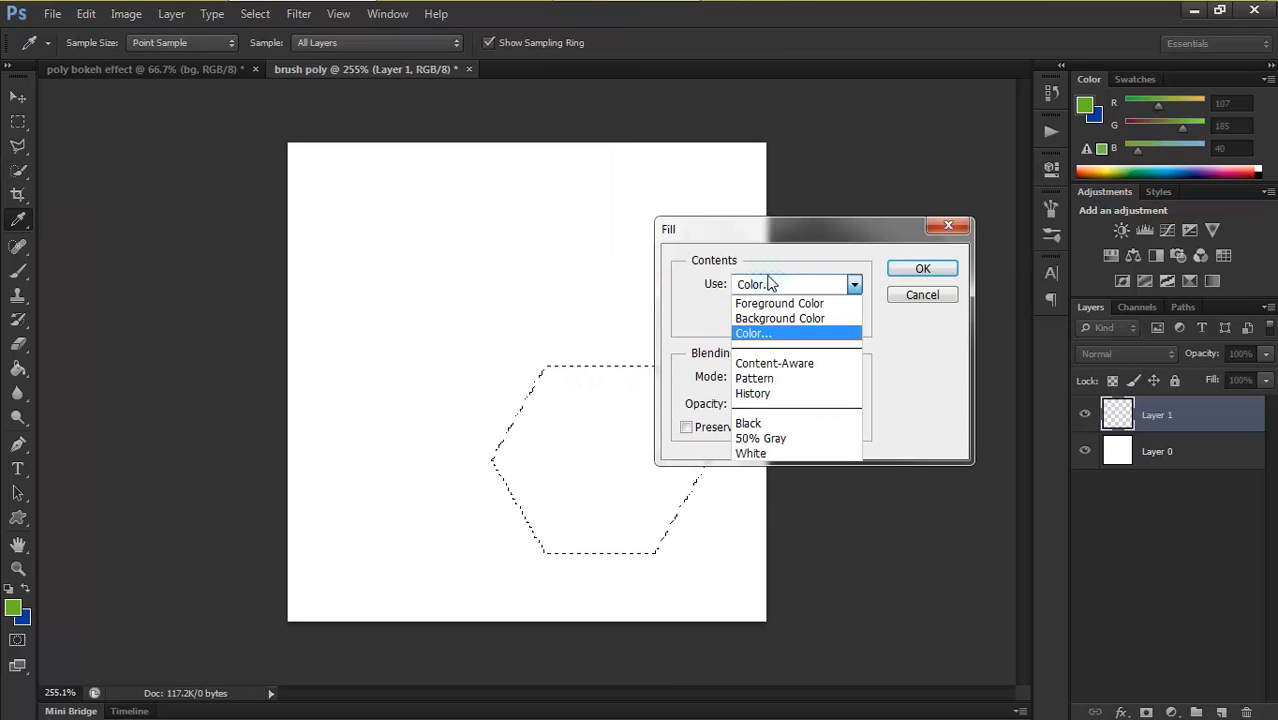
click(750, 336)
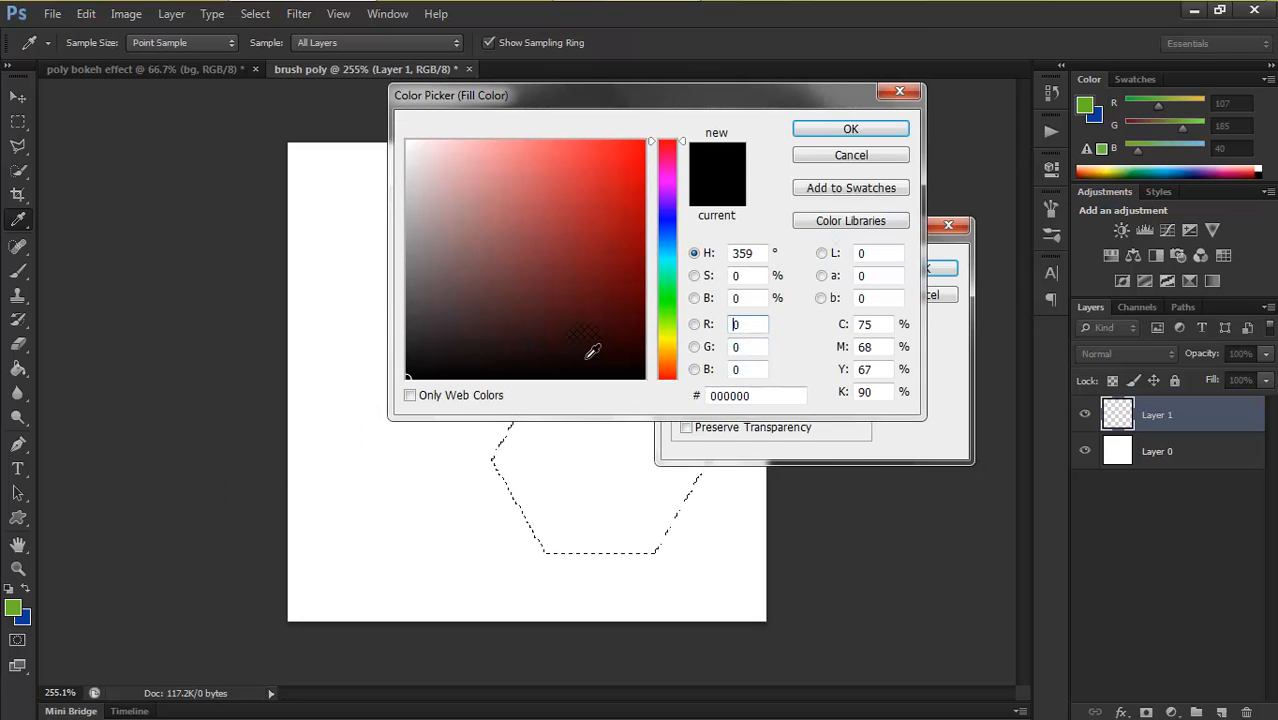
click(851, 127)
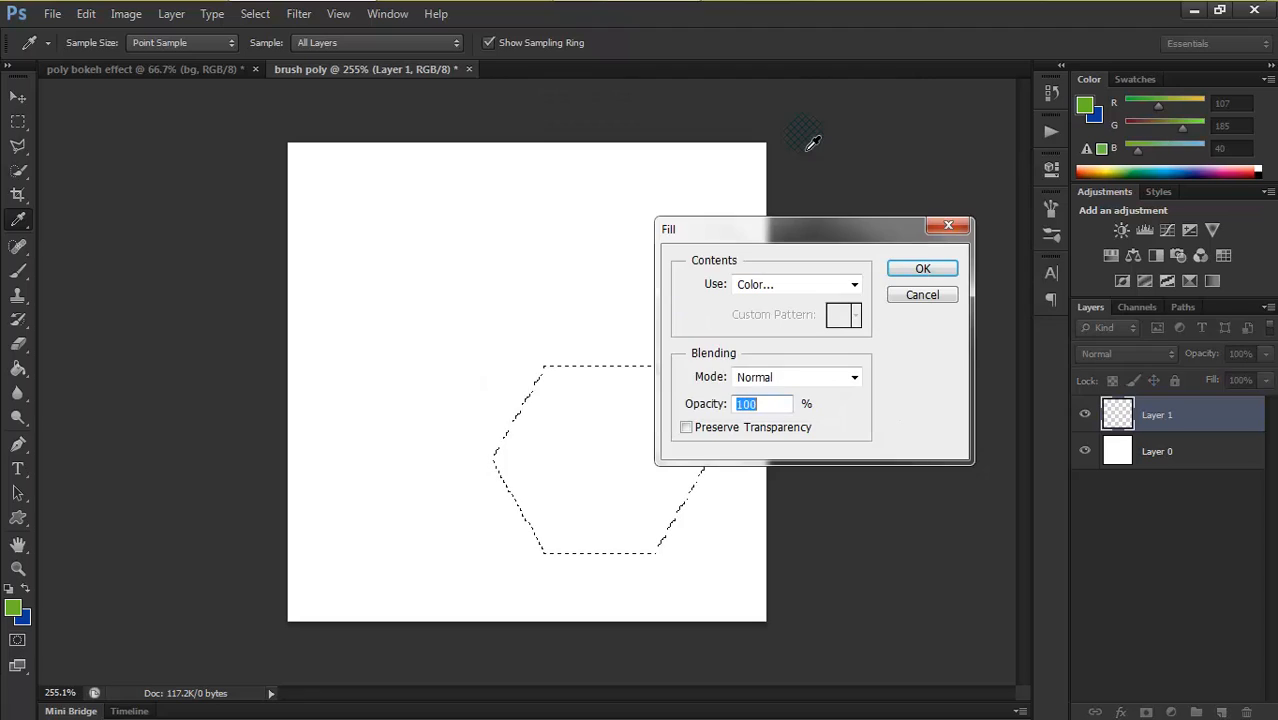
click(918, 268)
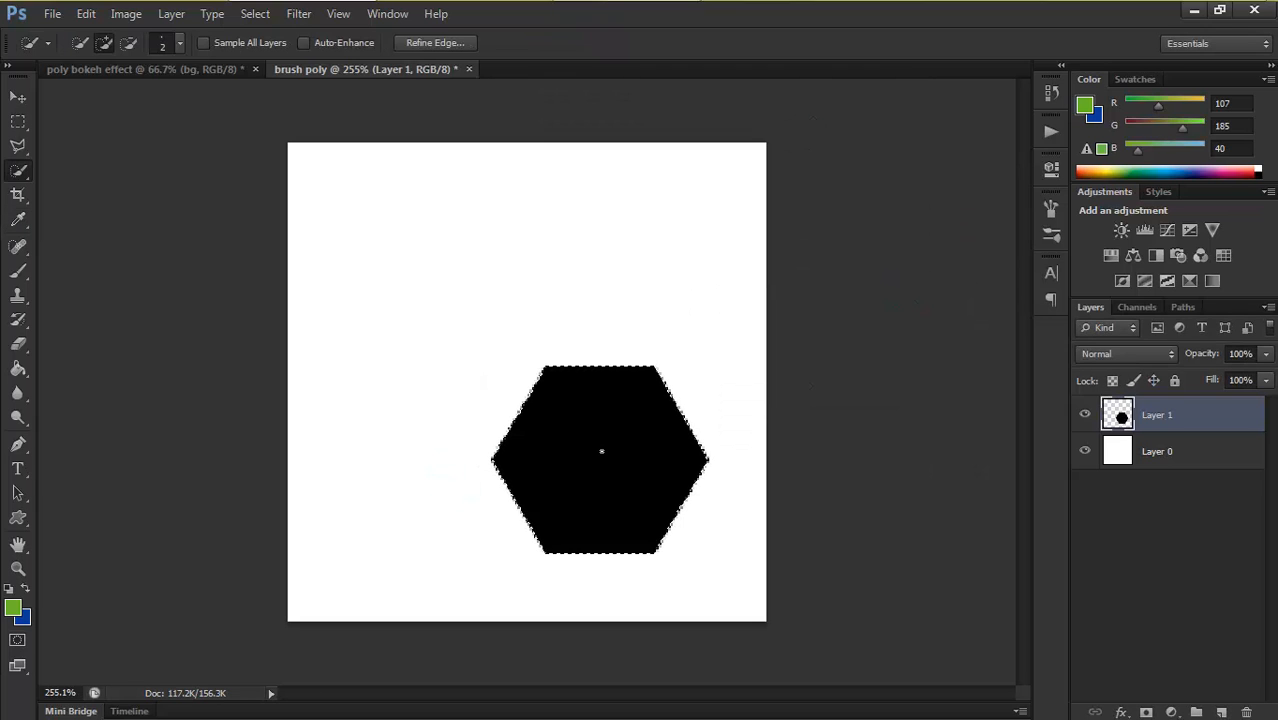
key(ctrl+d)
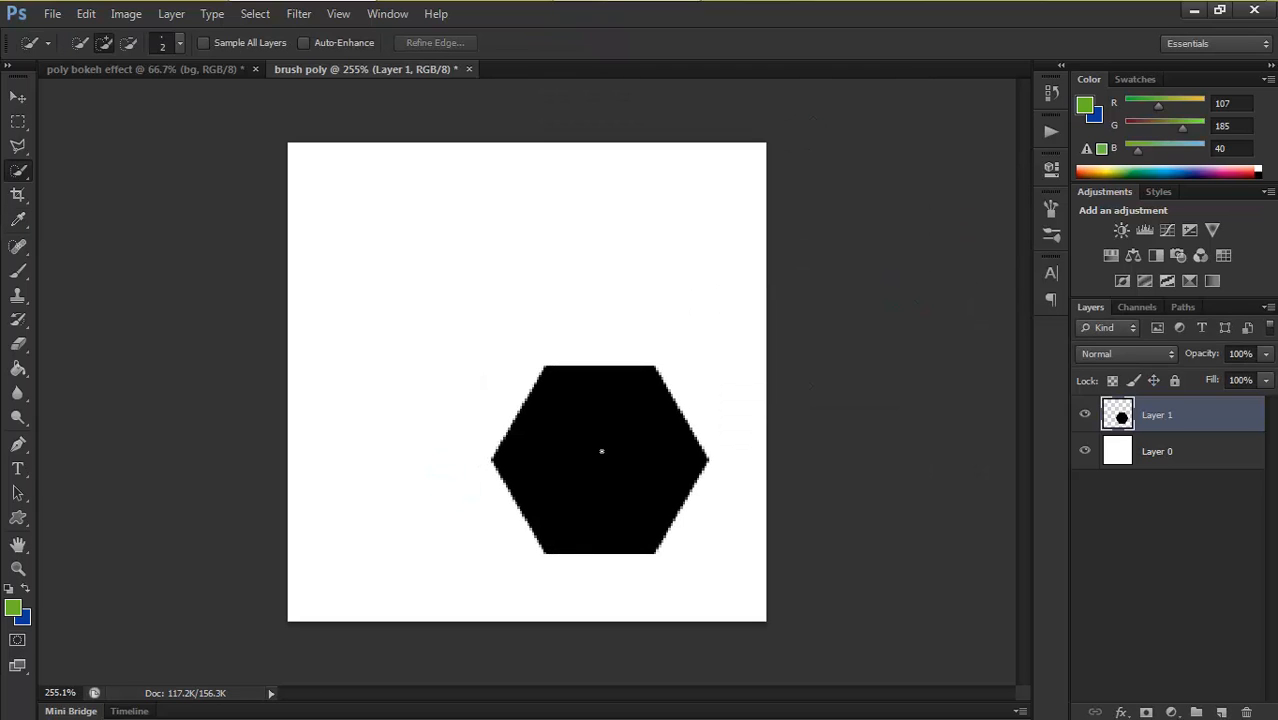
Draw a smaller hexagon path near the canvas's upper-left corner and convert it into a new anti-aliased selection with a 0.1-pixel feather radius
click(15, 521)
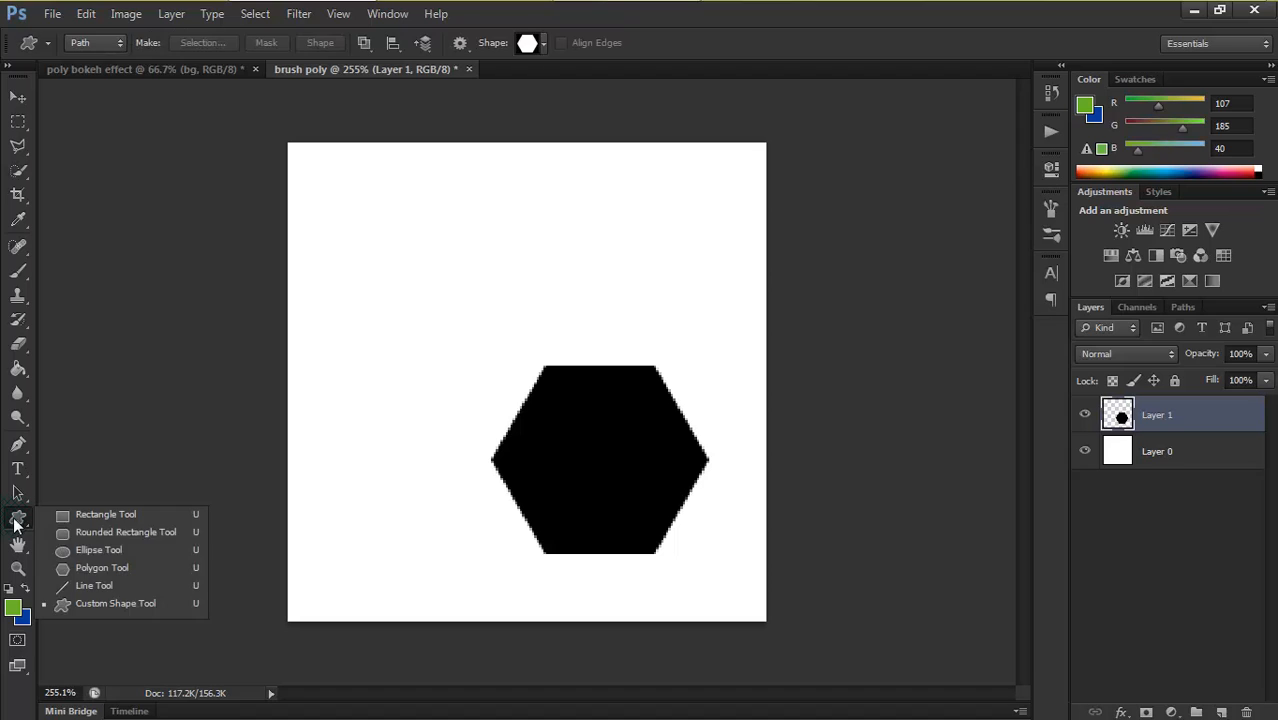
click(82, 608)
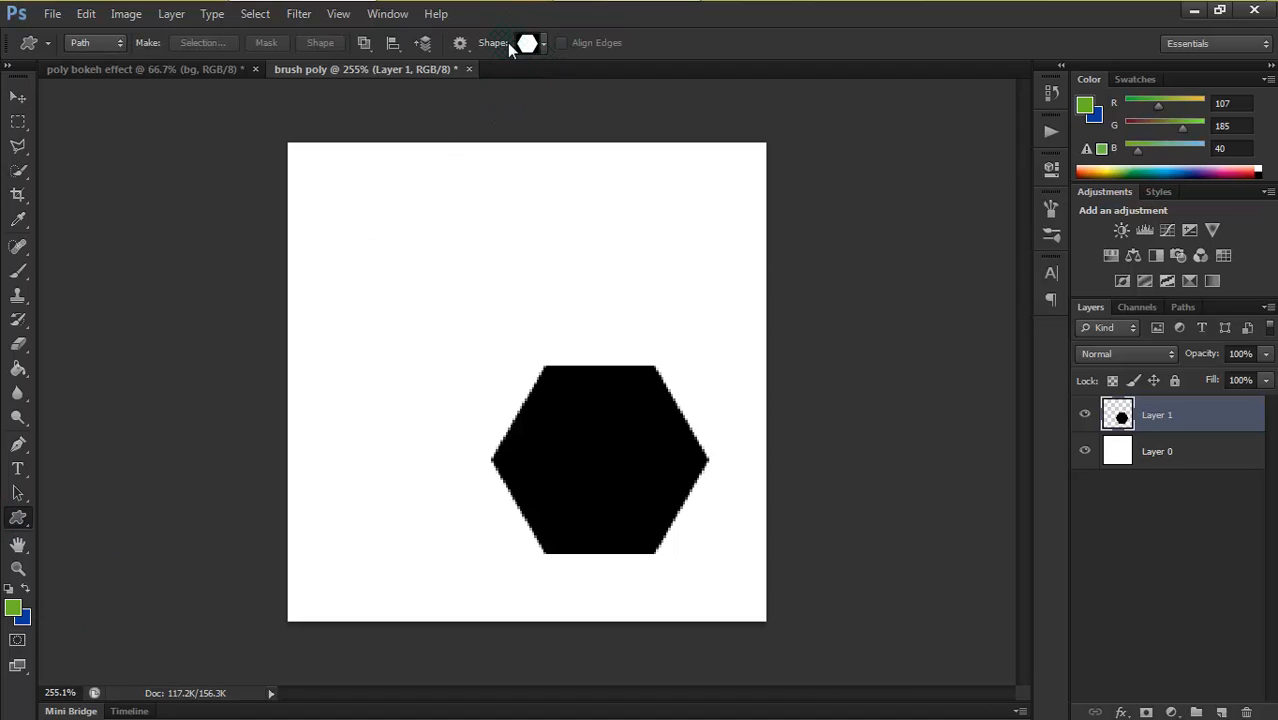
drag(354, 194, 434, 235)
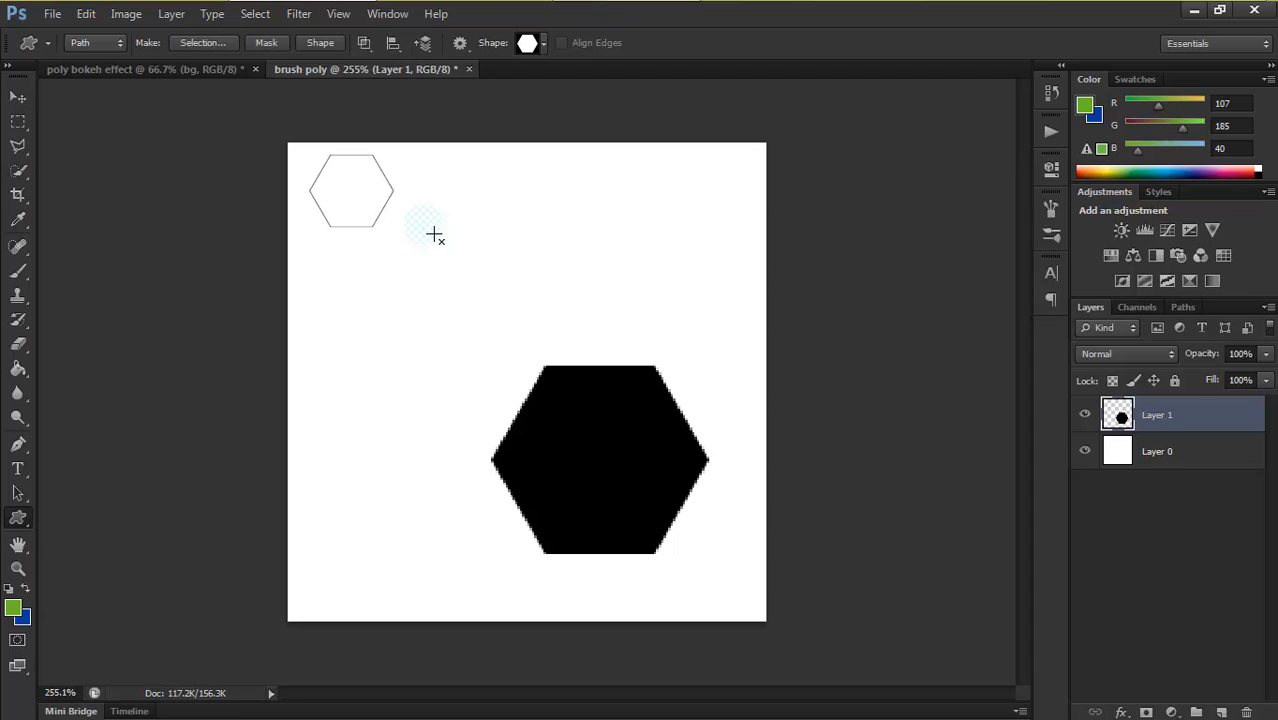
drag(363, 196, 391, 210)
click(215, 42)
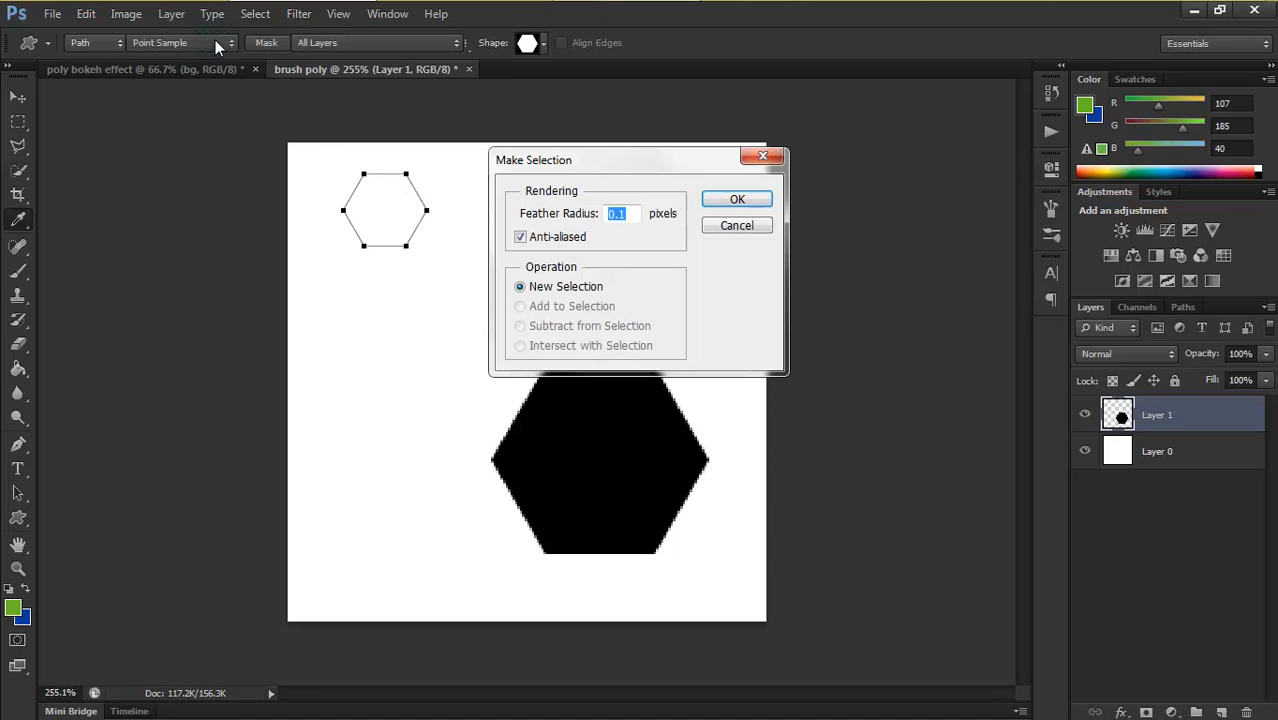
click(736, 200)
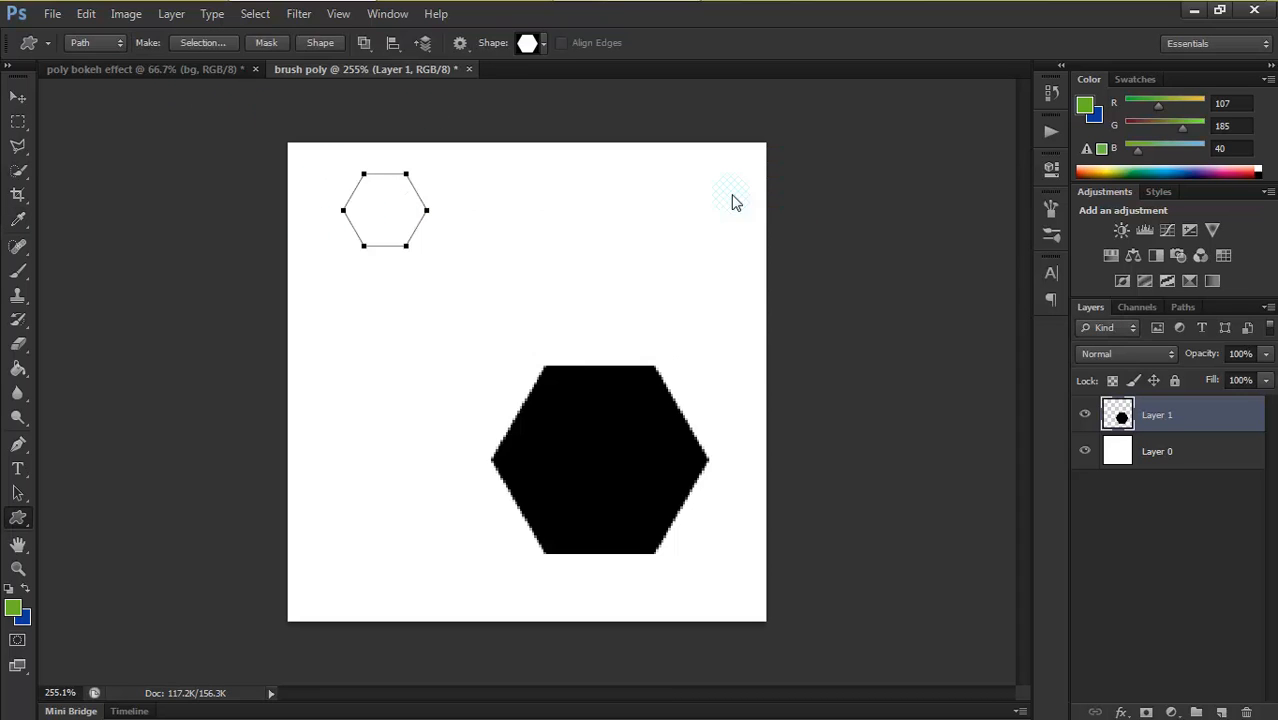
Fill the small upper-left hexagon selection with black at 100% opacity and deselect it
click(25, 168)
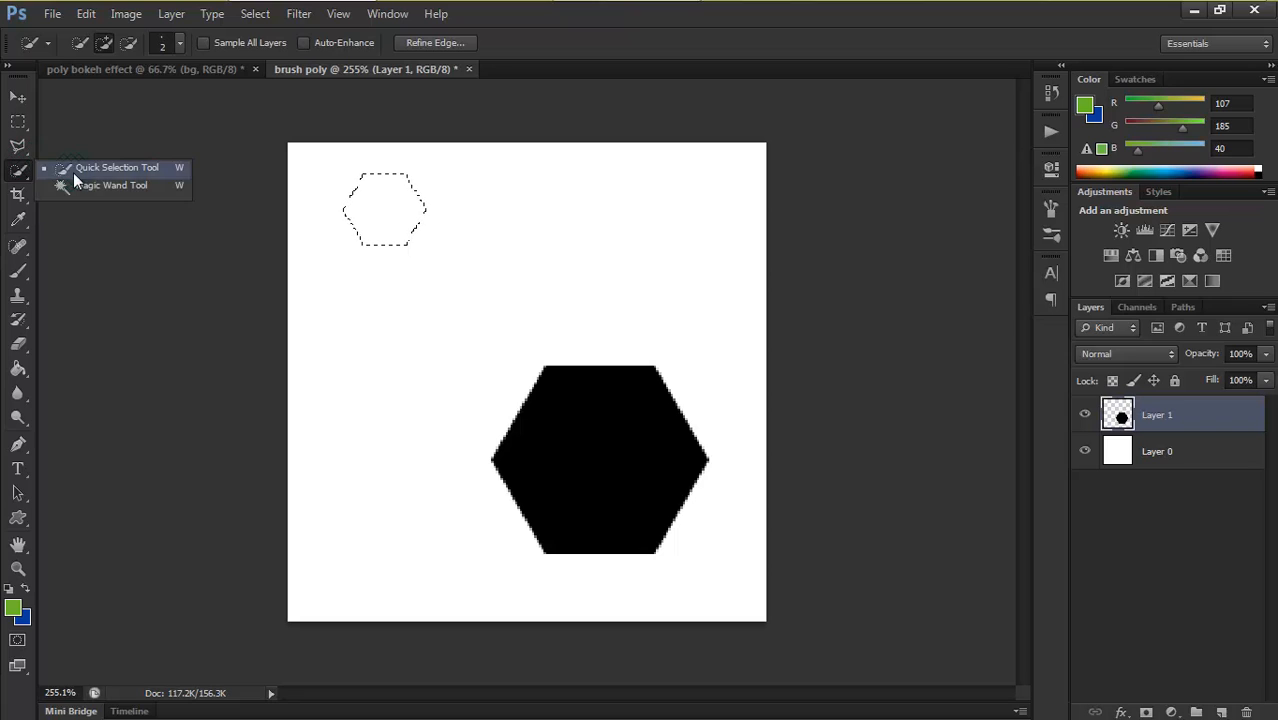
click(73, 172)
right_click(376, 184)
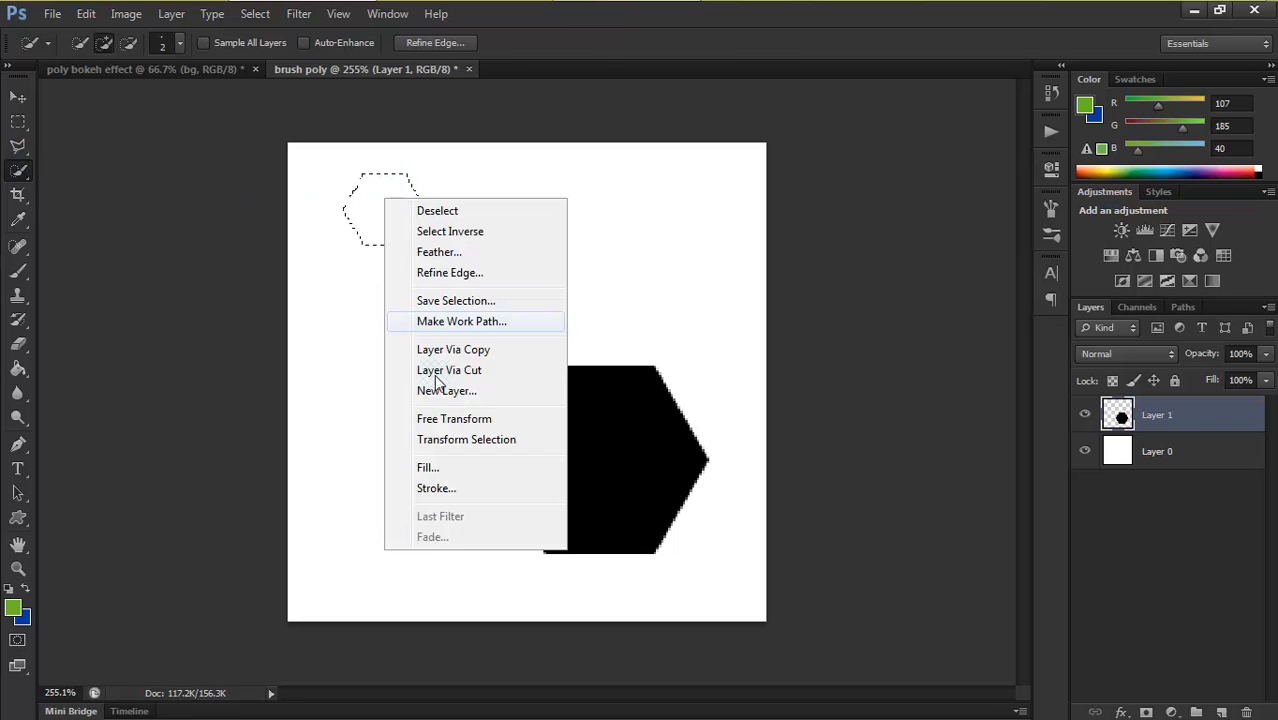
click(424, 472)
click(781, 288)
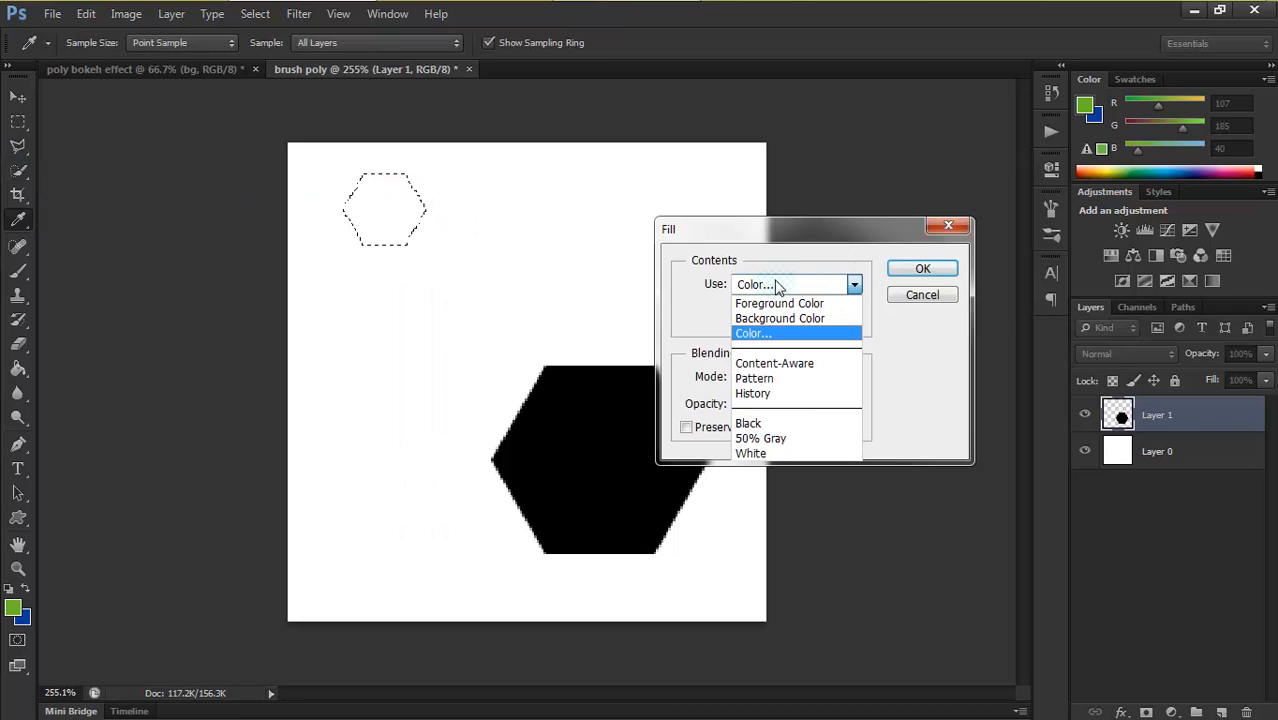
click(770, 332)
click(849, 133)
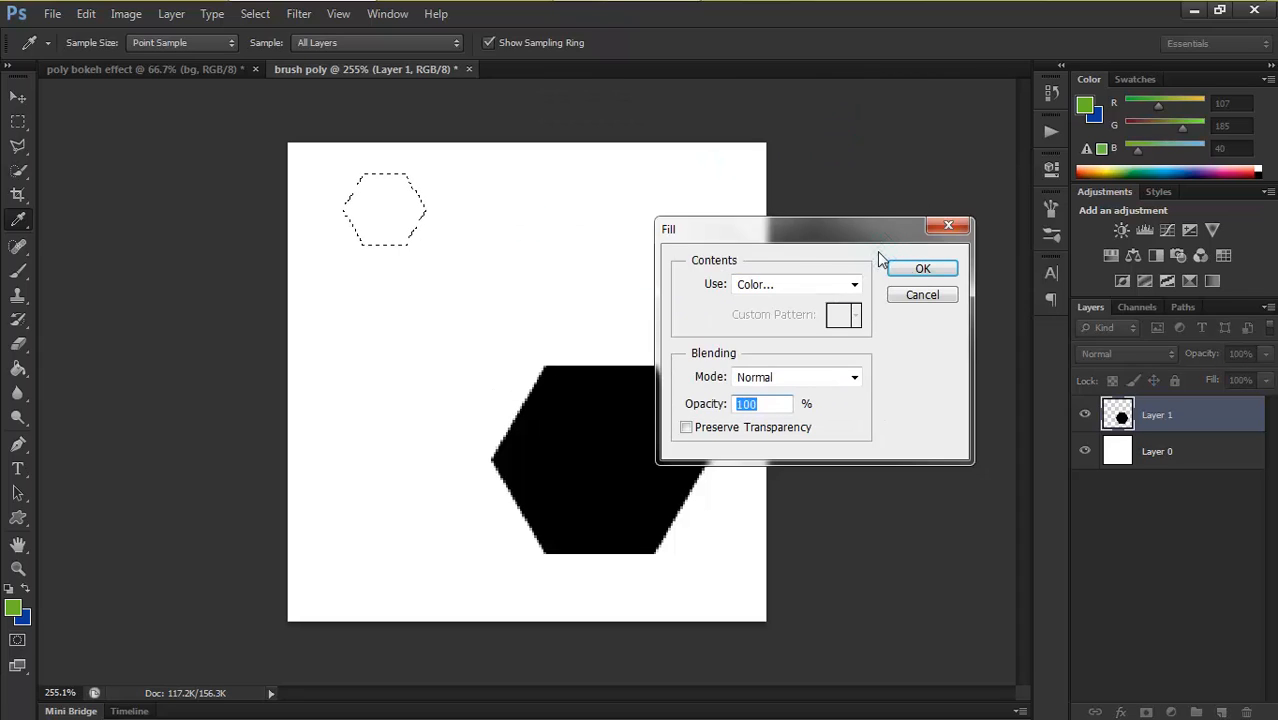
click(930, 266)
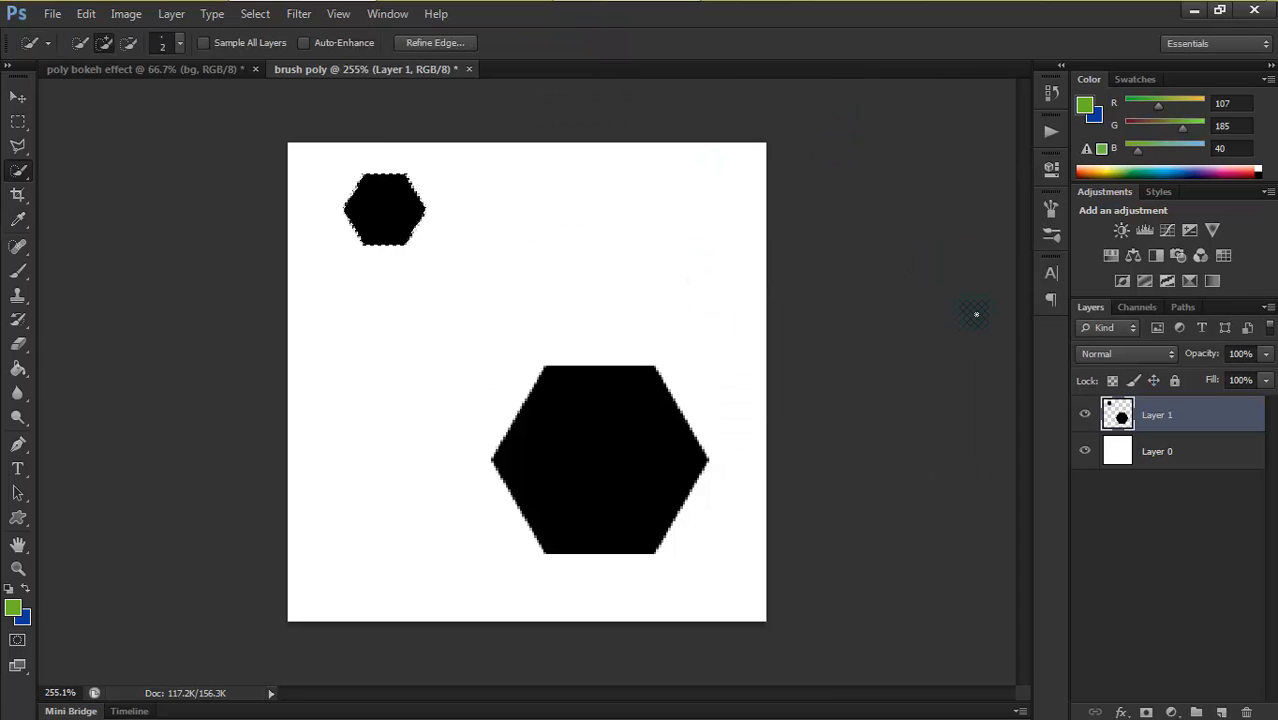
key(ctrl+d)
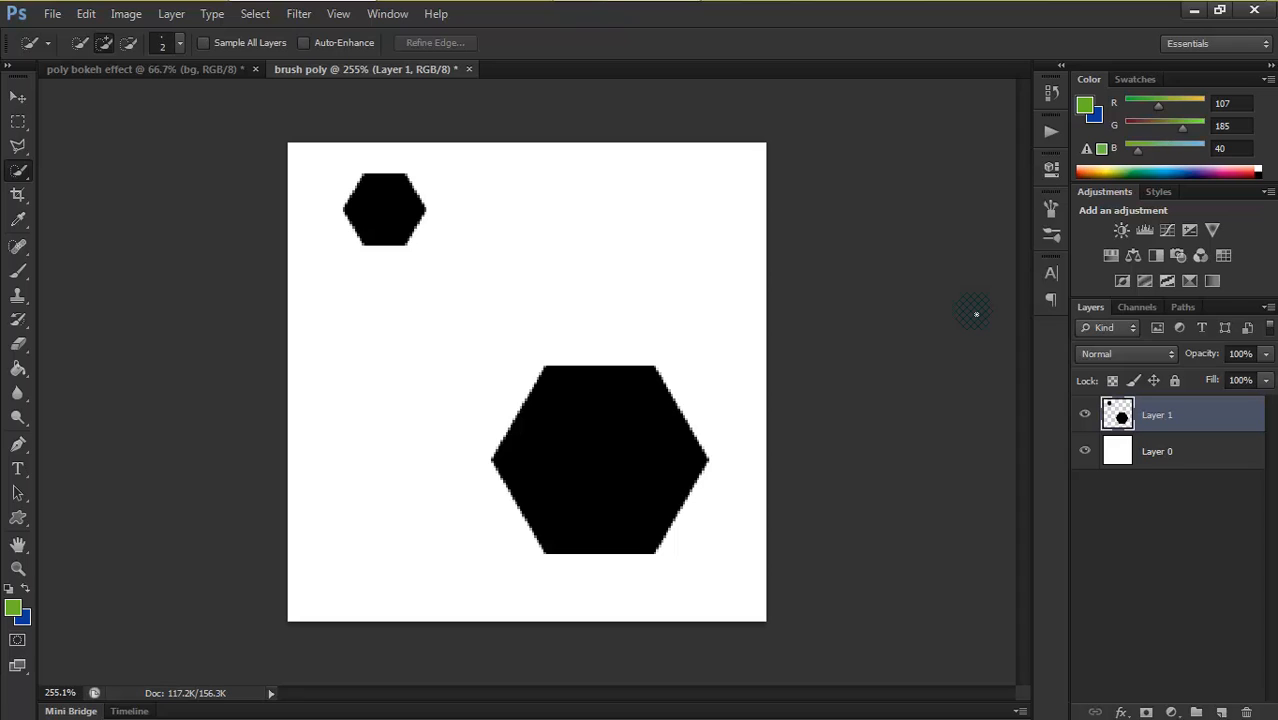
Define the two black hexagons as a brush preset named "brush poly" and close their document without saving
click(87, 14)
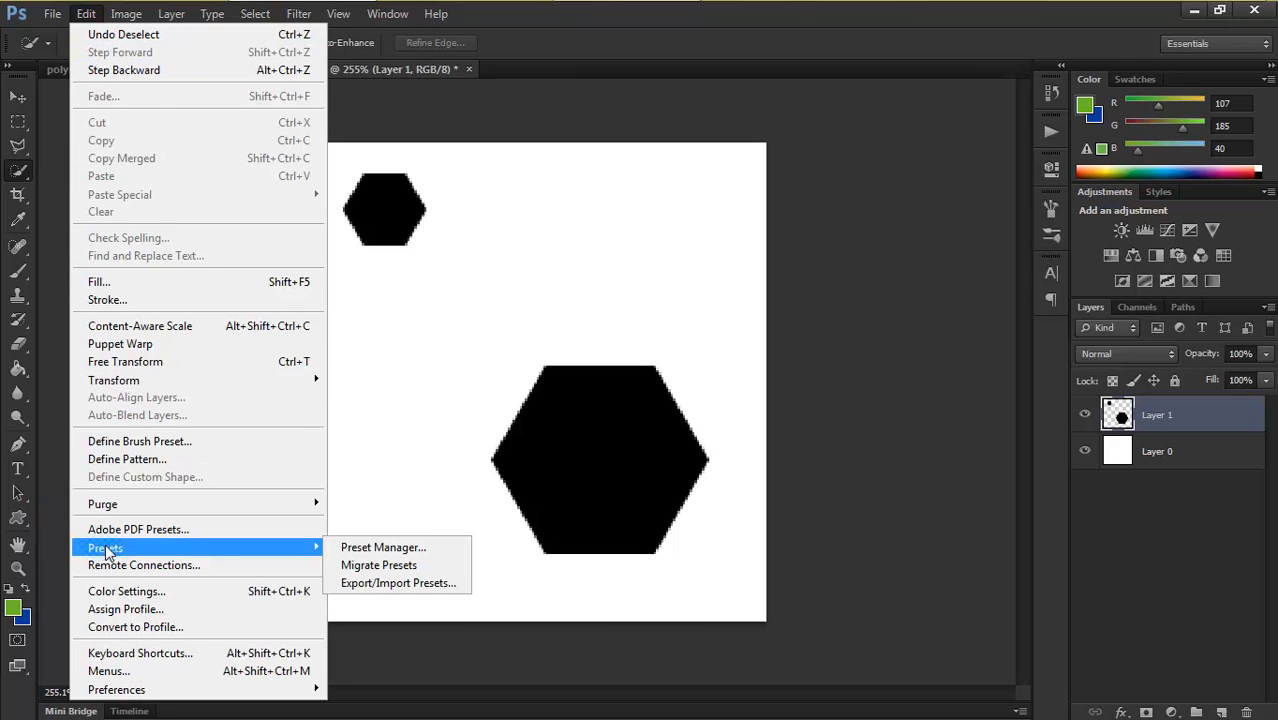
click(128, 441)
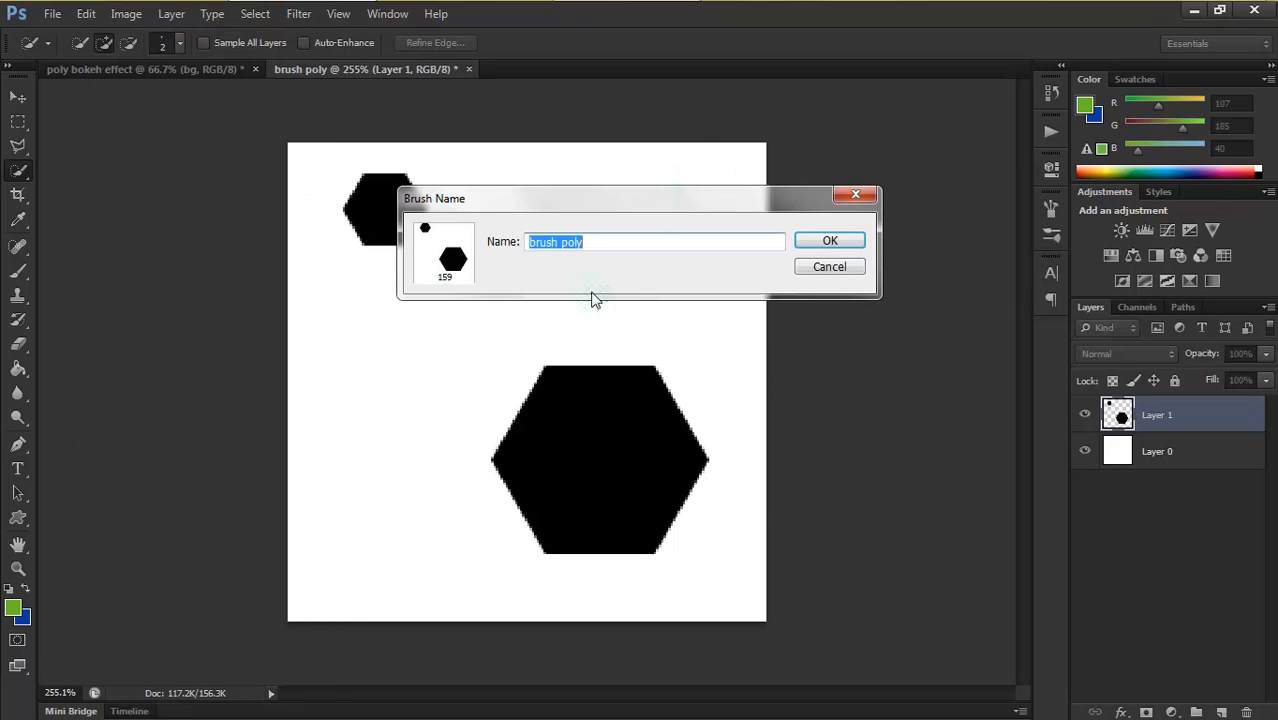
click(830, 242)
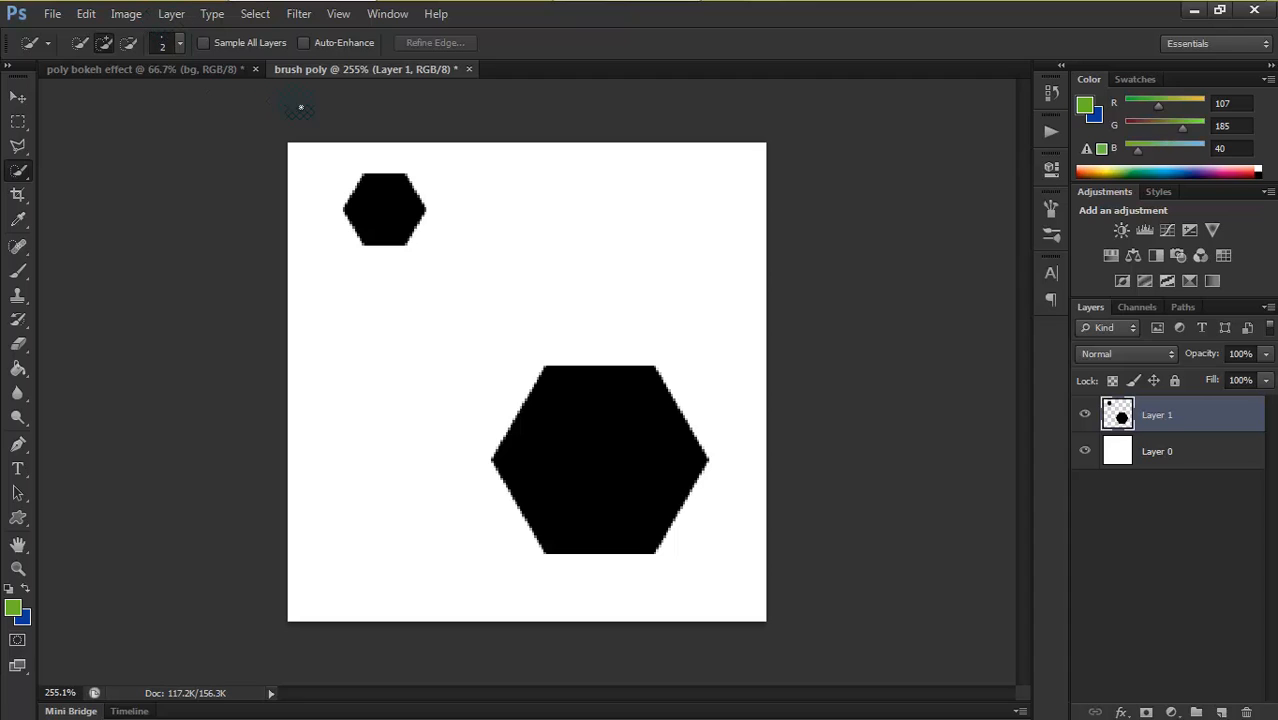
click(468, 69)
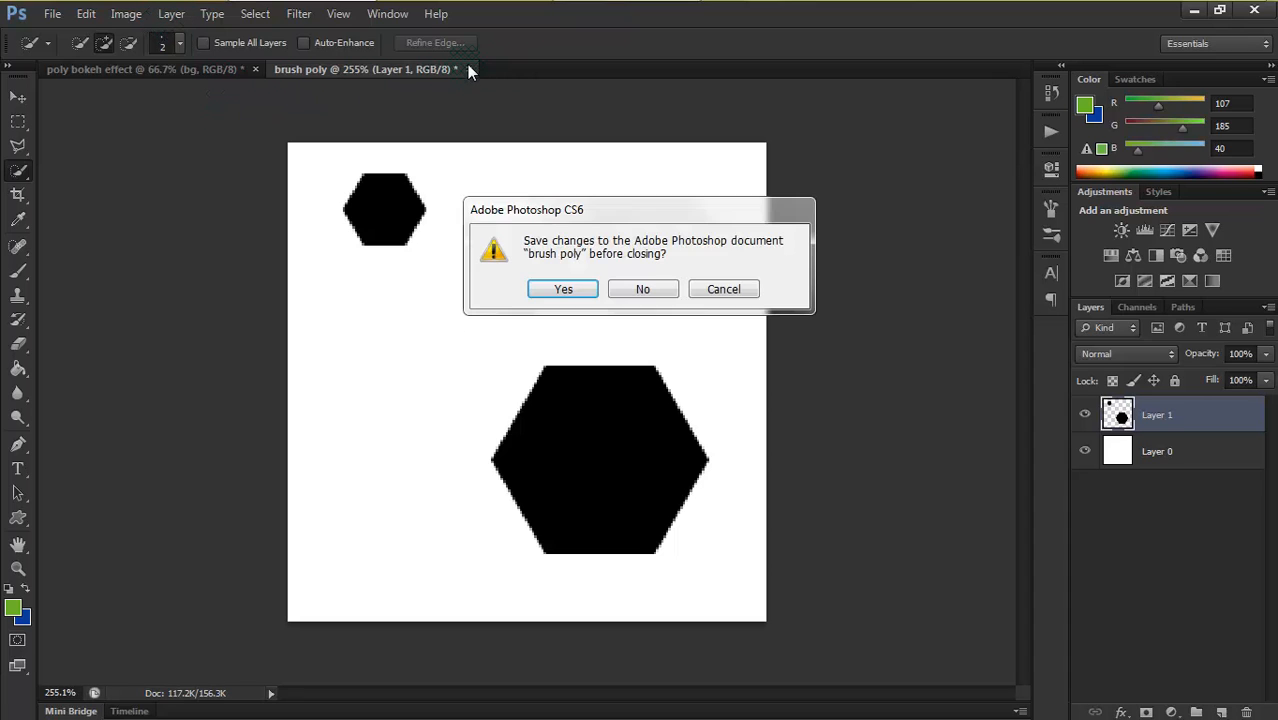
click(640, 292)
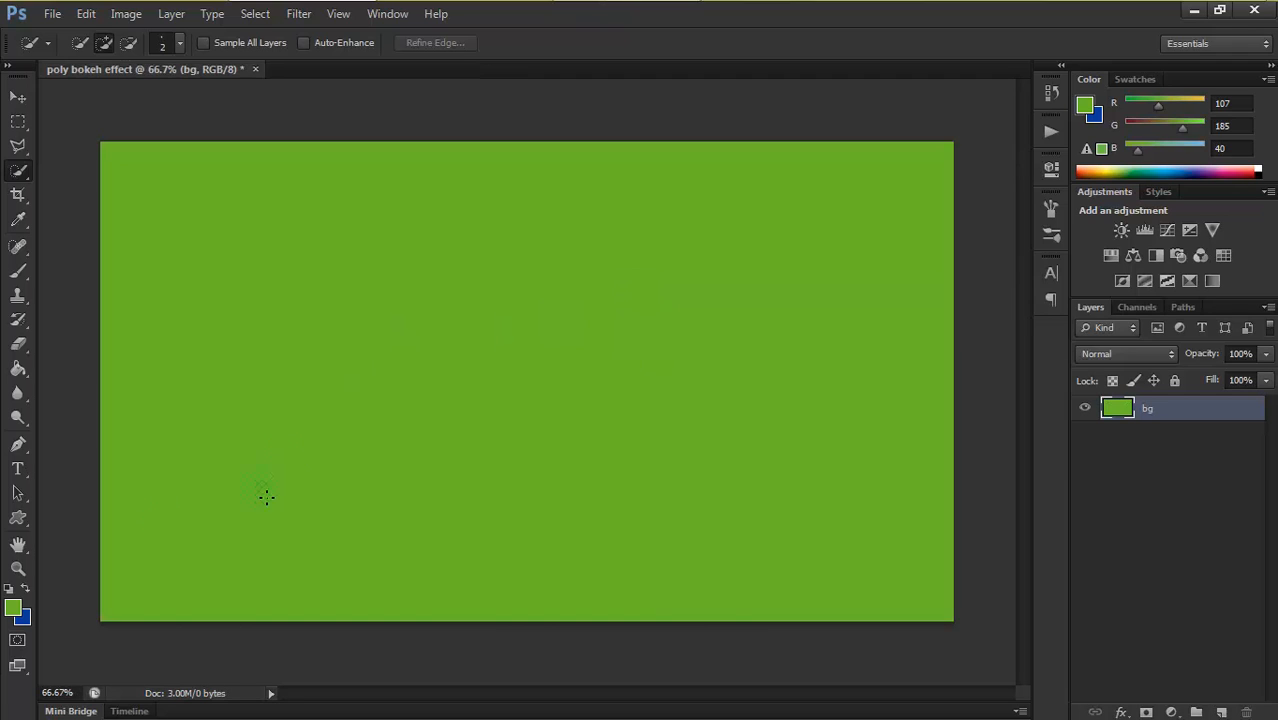
Add an empty layer above bg and choose the 159-pixel two-hexagon tip for the Brush tool, enlarged to 600 pixels
click(1221, 711)
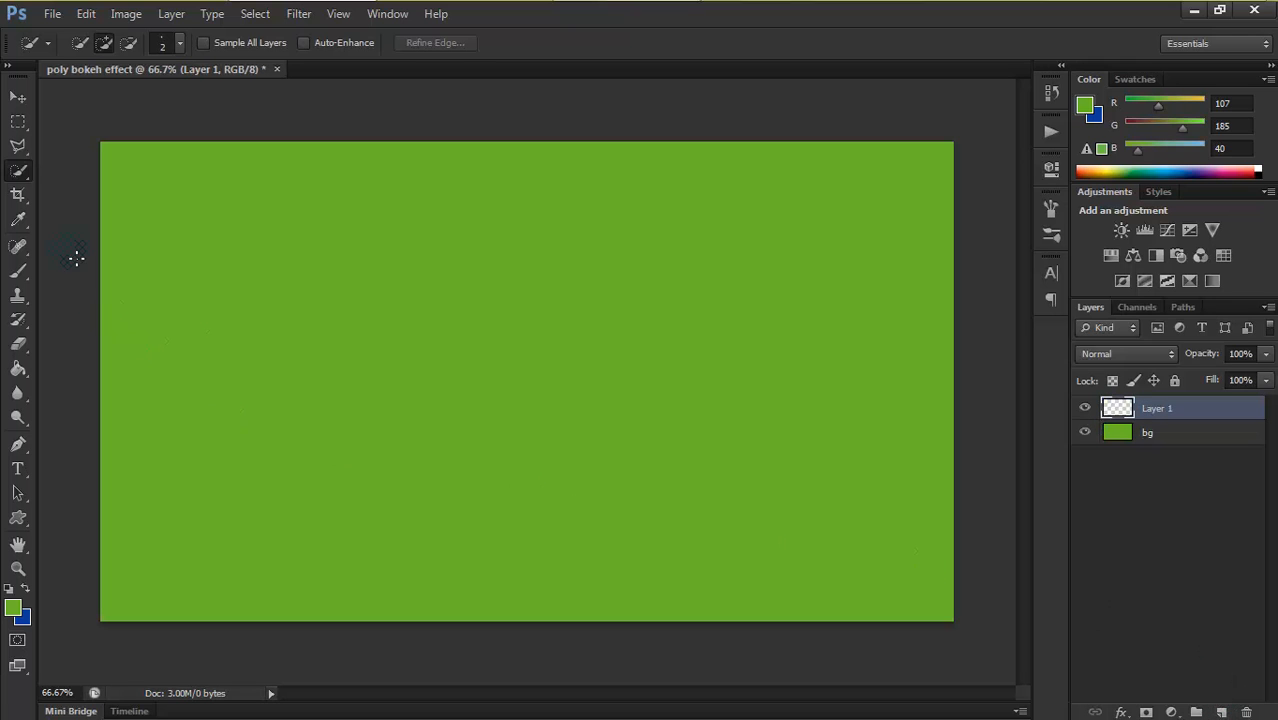
click(18, 272)
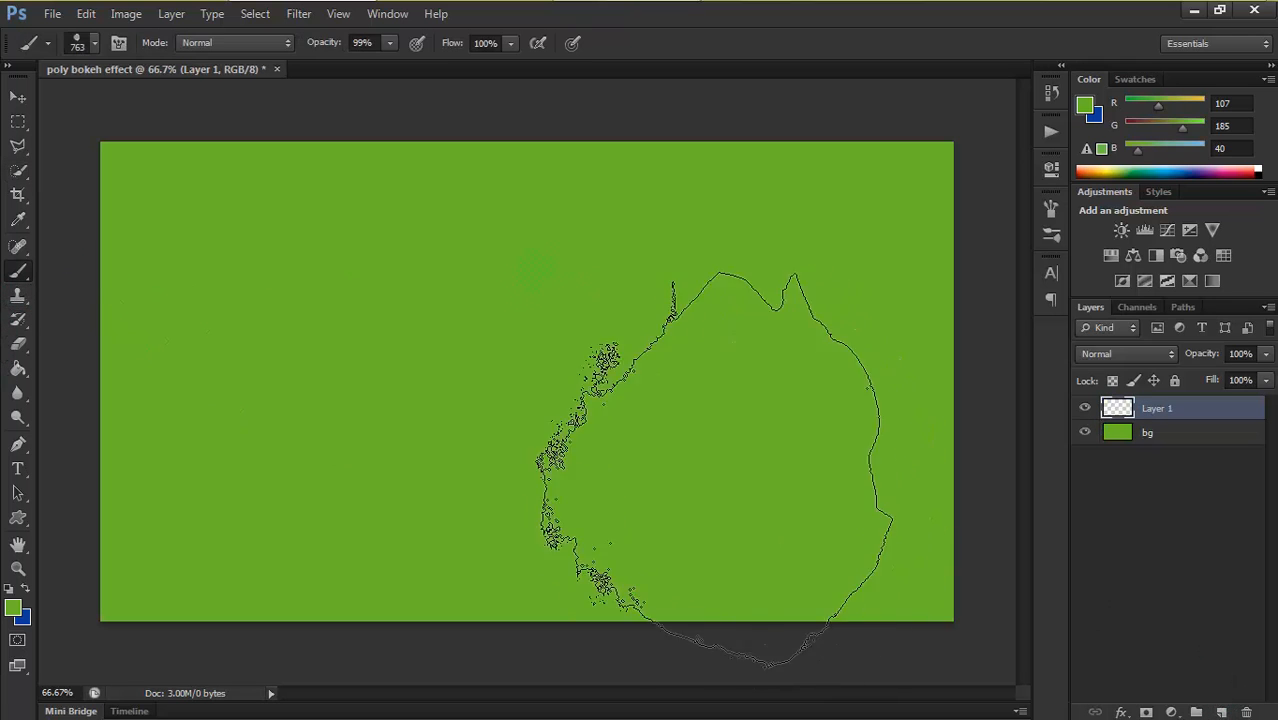
right_click(525, 286)
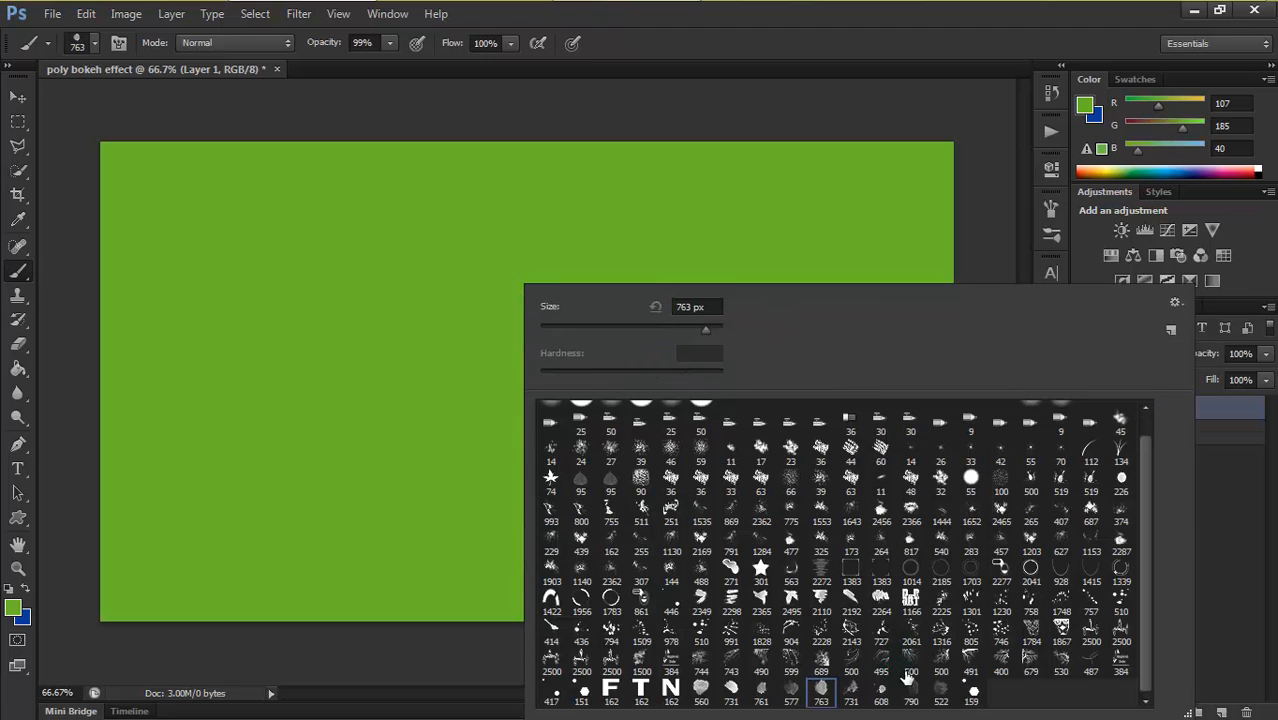
click(971, 692)
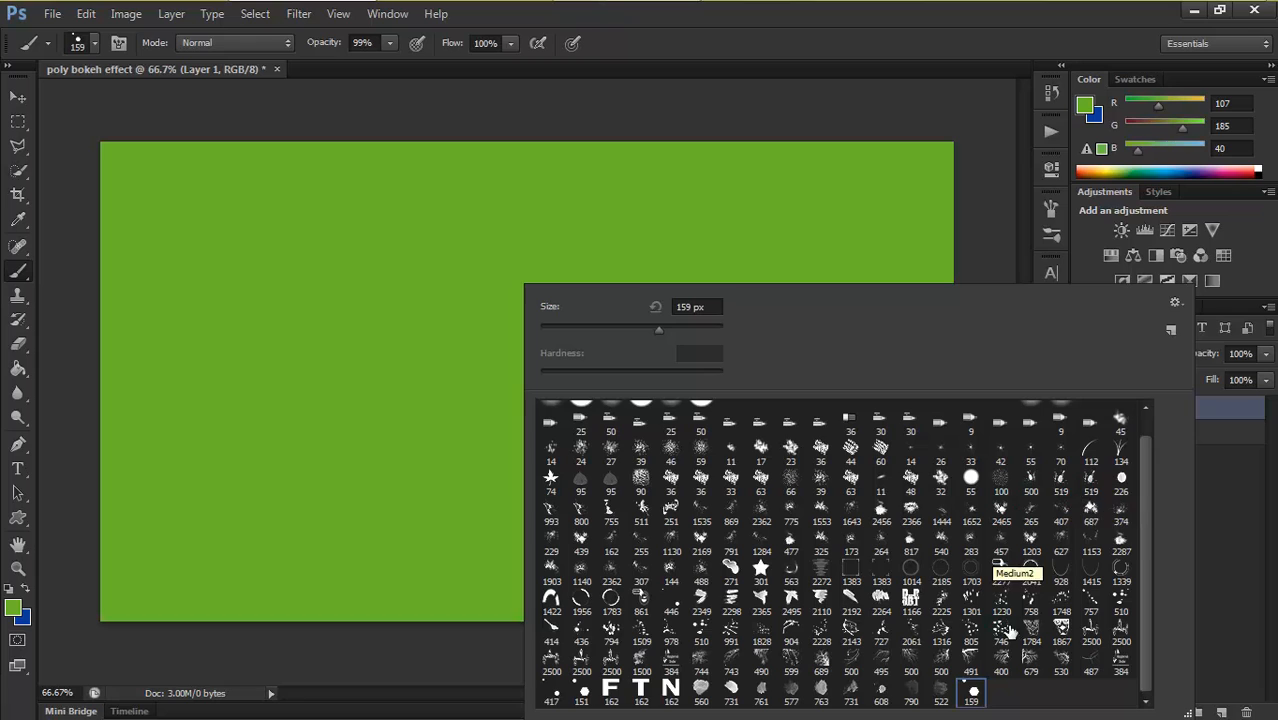
click(414, 340)
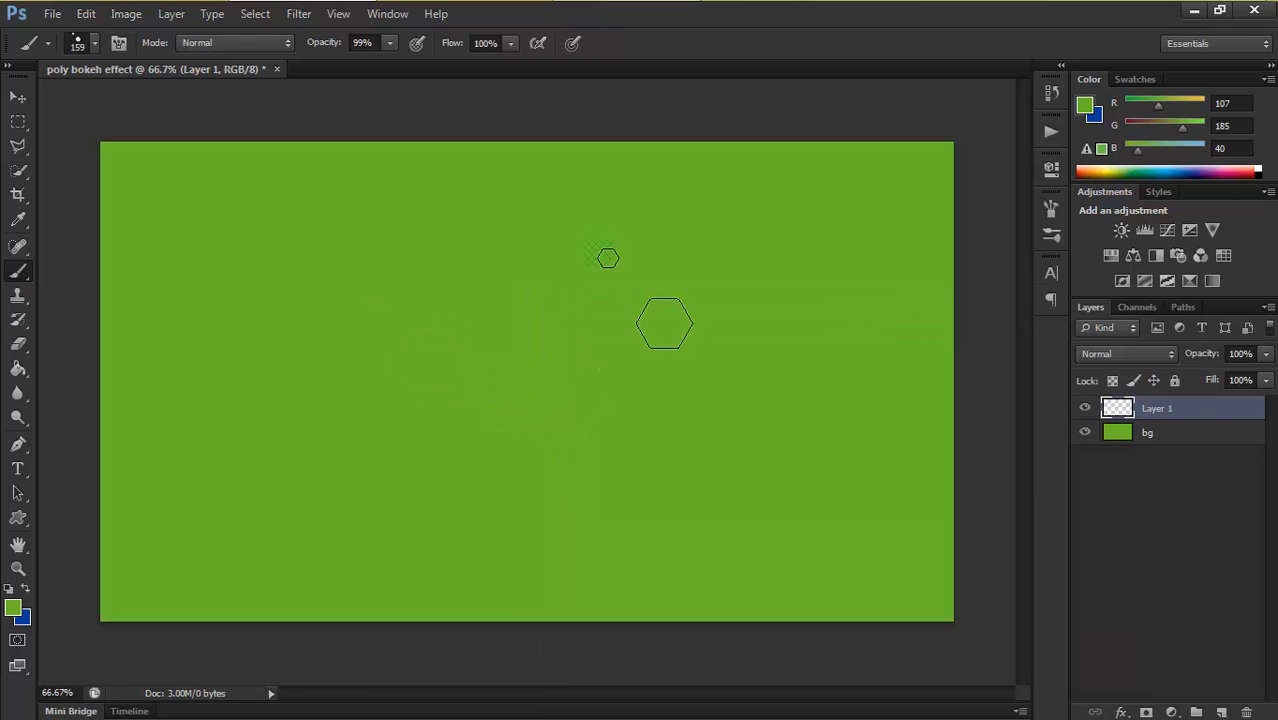
key(comma)
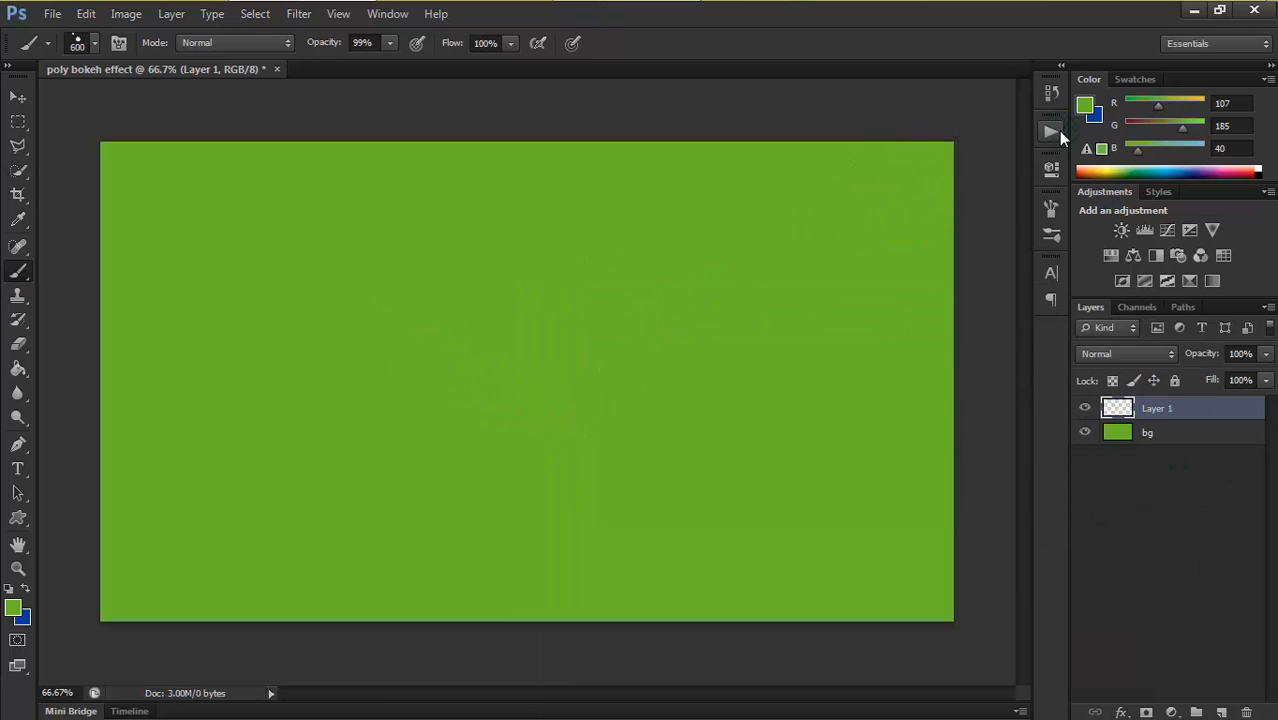
Set the hexagon brush tip's spacing to 89% in the brush settings
click(1050, 208)
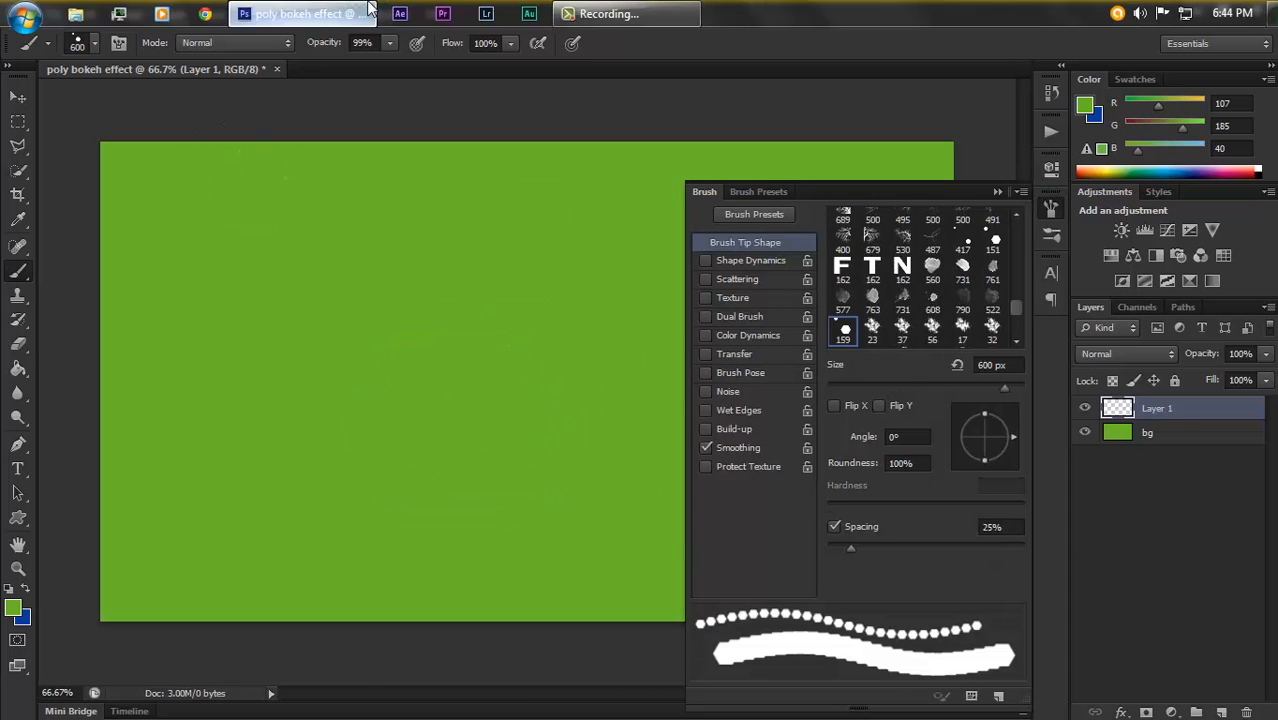
click(387, 14)
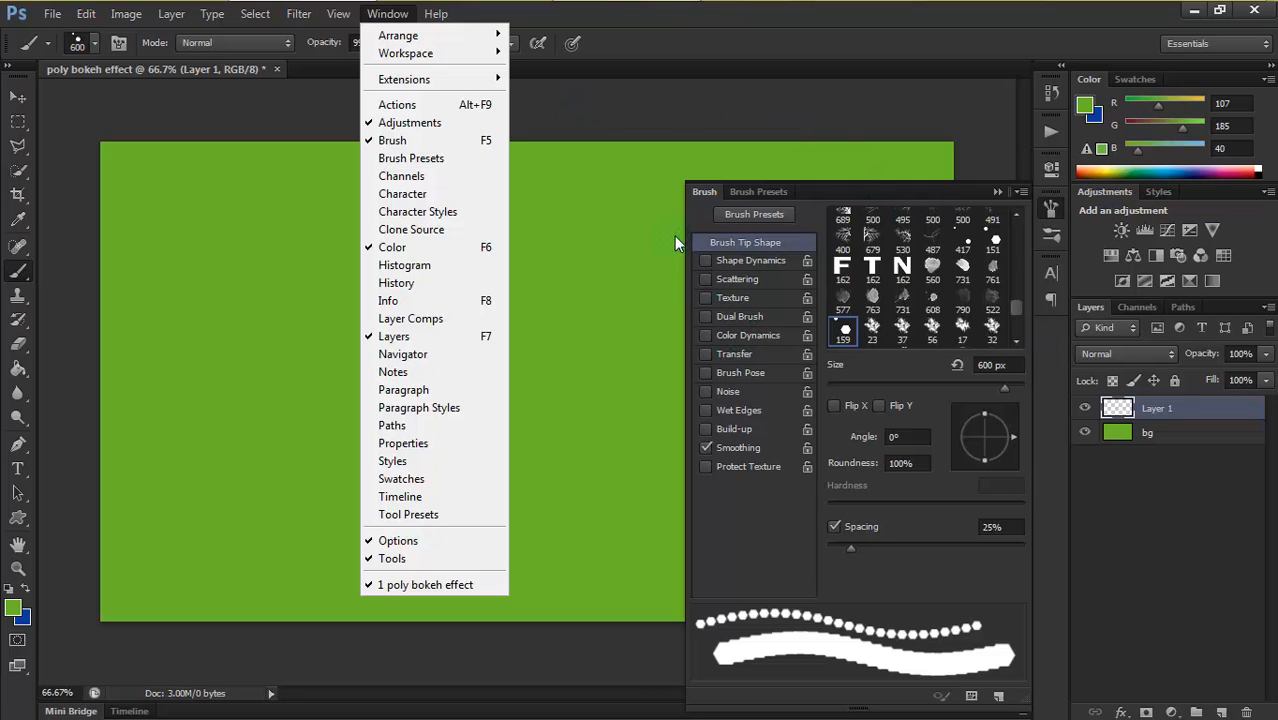
click(746, 243)
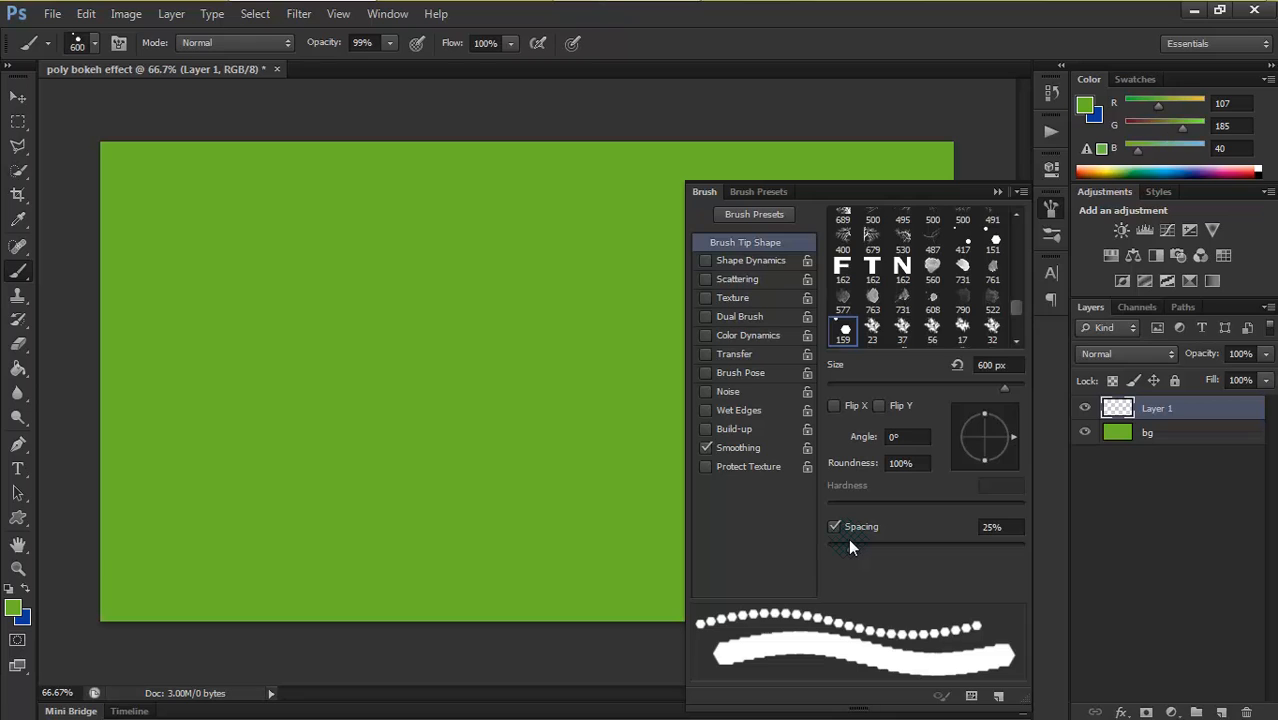
mouse_move(850, 552)
mouse_down()
mouse_move(940, 574)
mouse_move(913, 579)
mouse_up()
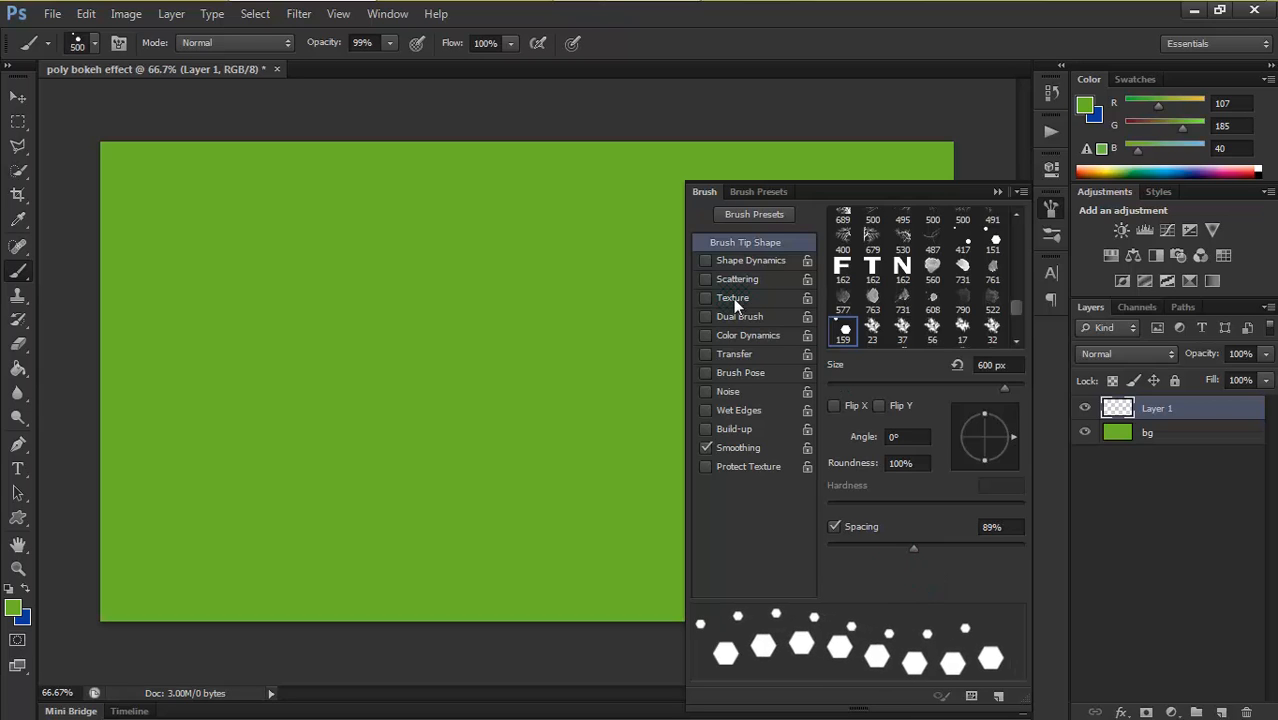
Enable Shape Dynamics and Scattering for the hexagon brush
click(720, 260)
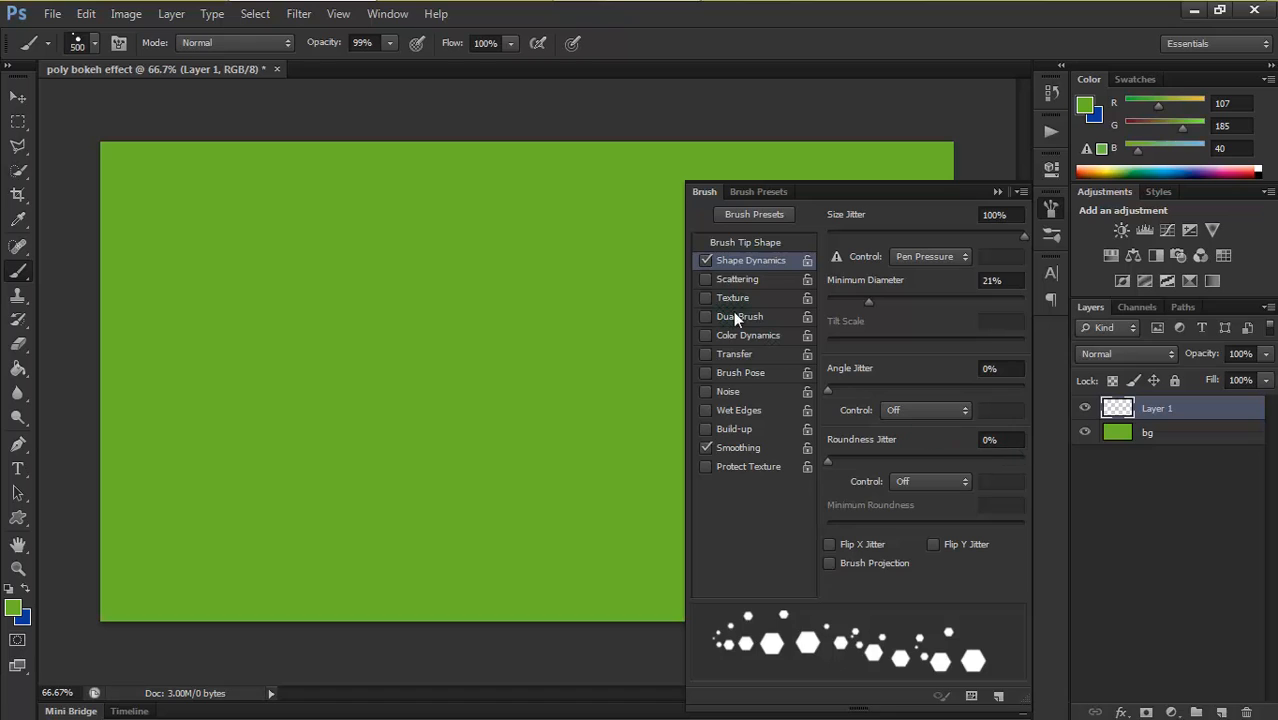
click(707, 278)
click(721, 276)
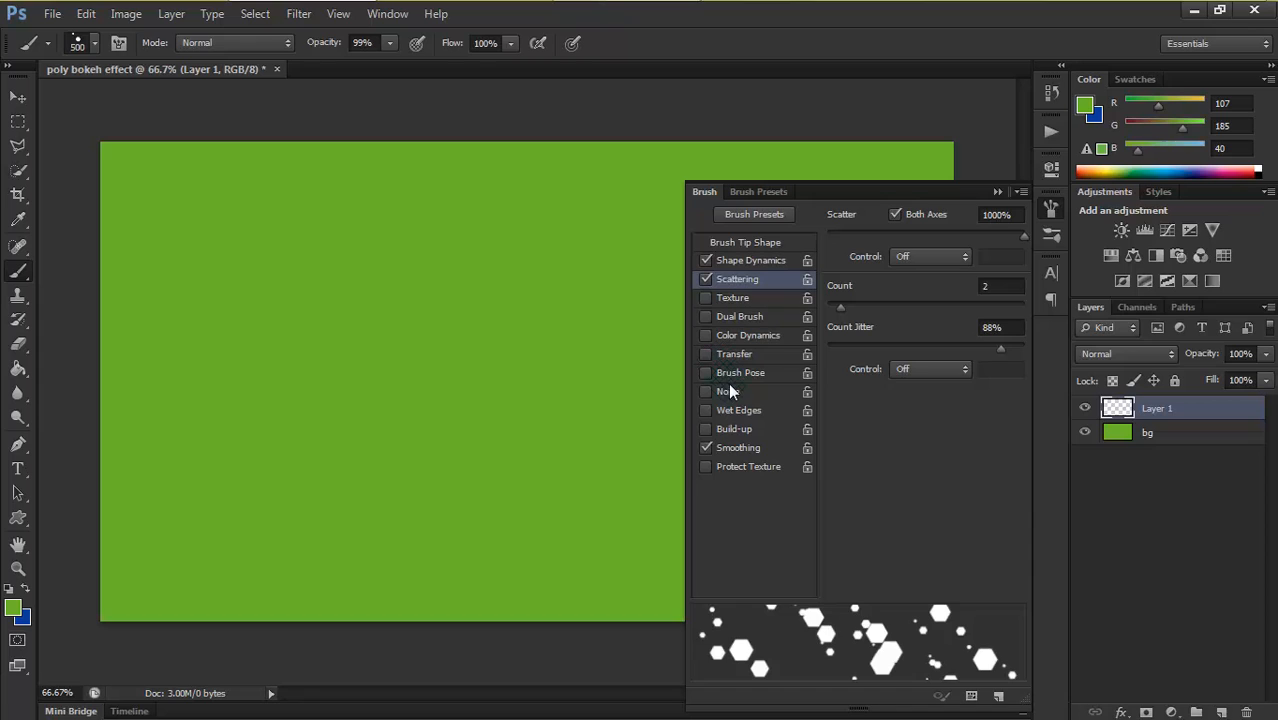
Enable Transfer for the hexagon brush and set the foreground color to white (ffffff)
click(719, 350)
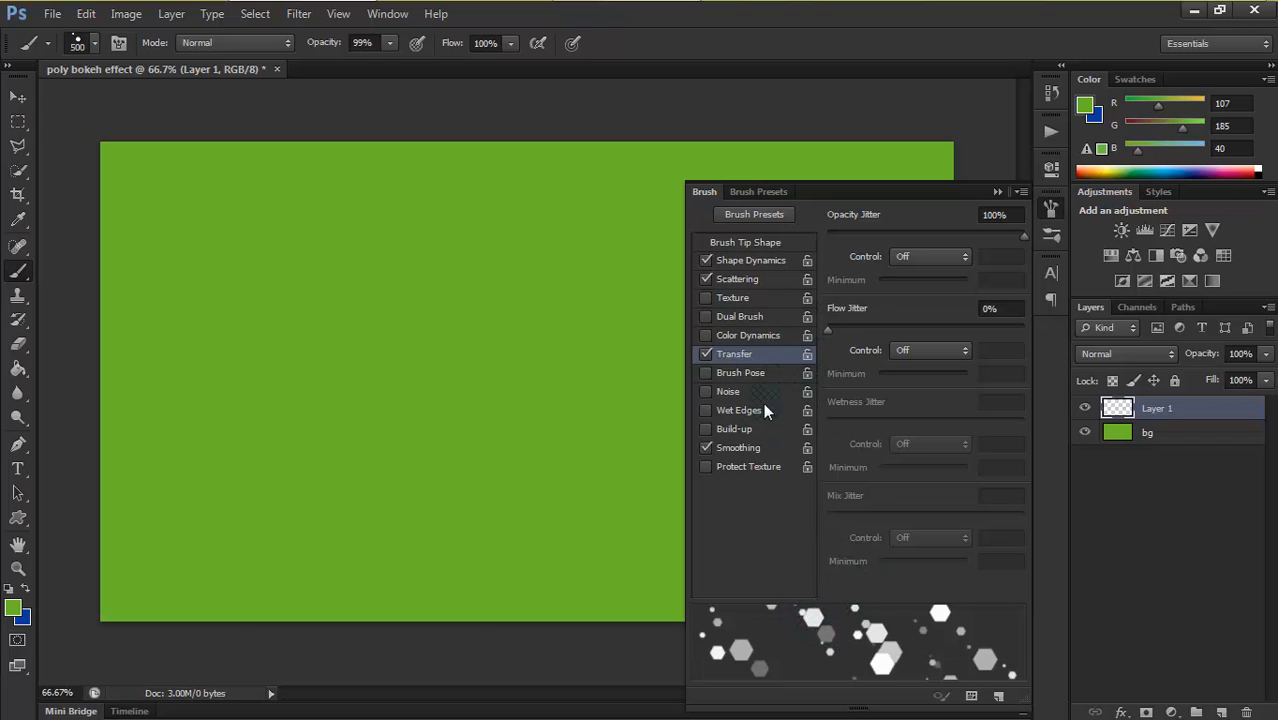
click(996, 193)
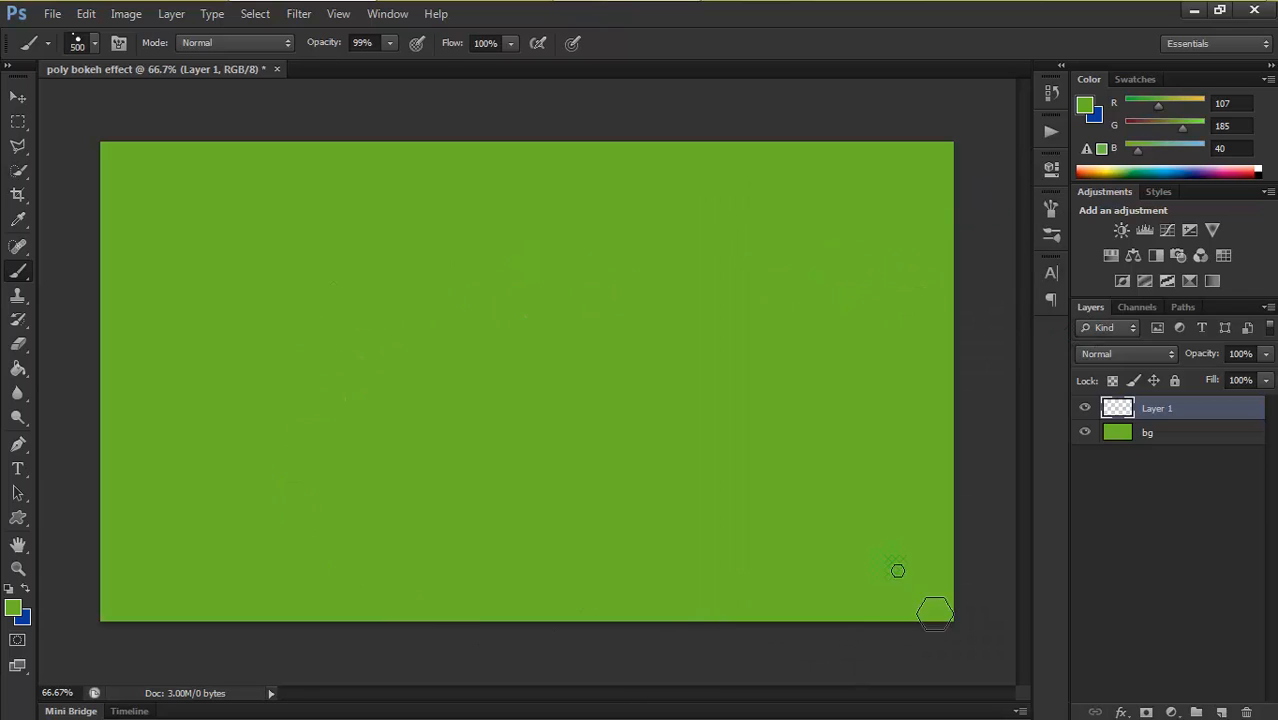
click(17, 605)
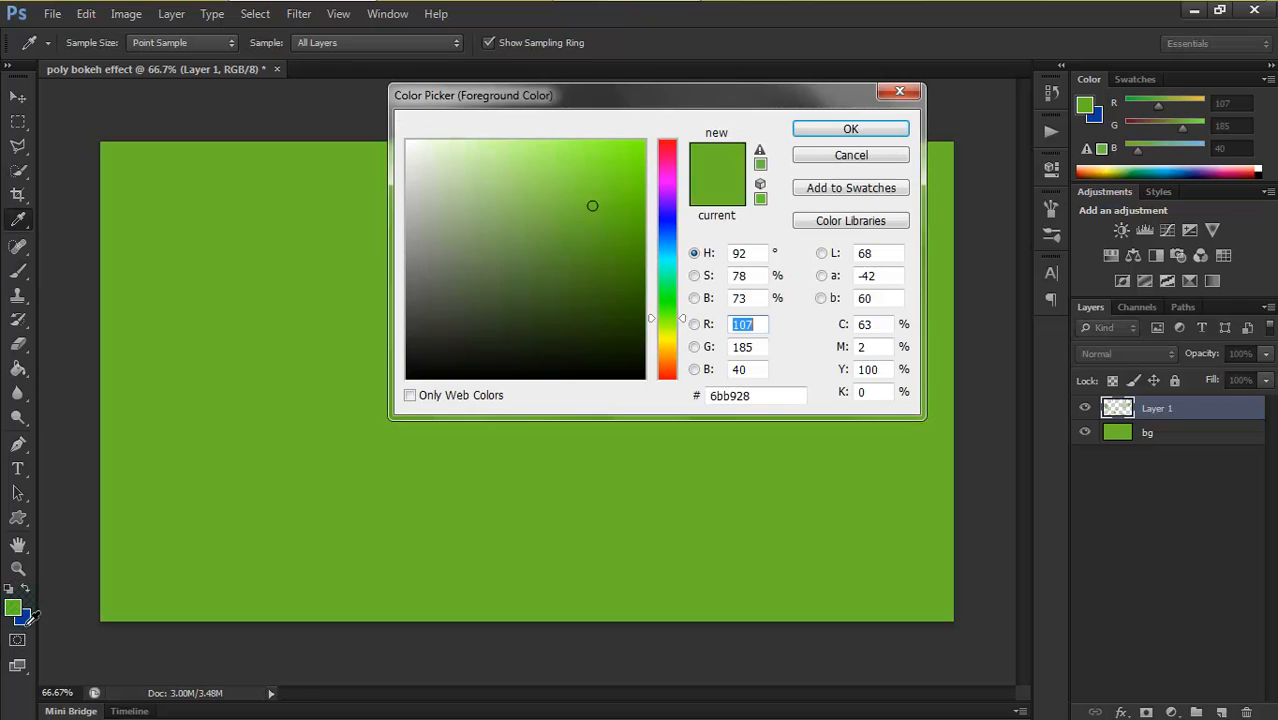
click(406, 140)
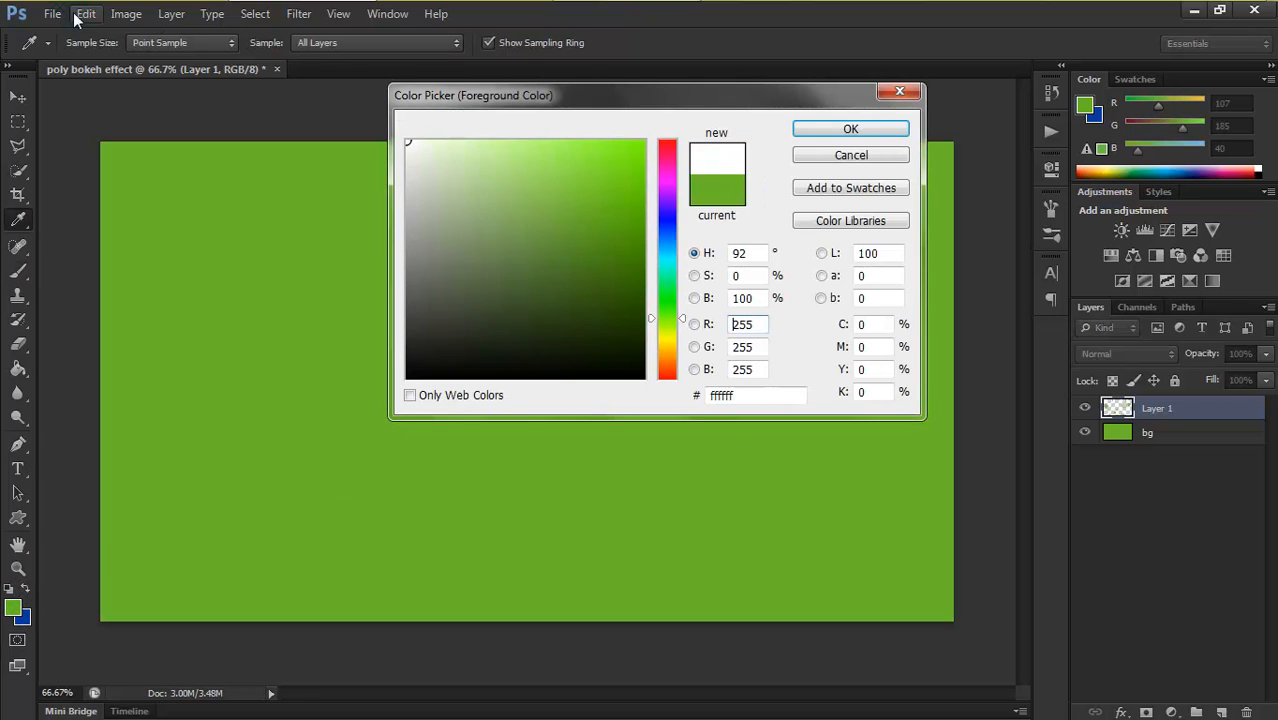
click(850, 128)
Try a scattered white hexagon stroke on Layer 1 with the brush enlarged to 1000 pixels
key(bracketright)
key(bracketright)
key(bracketright)
key(bracketright)
key(bracketright)
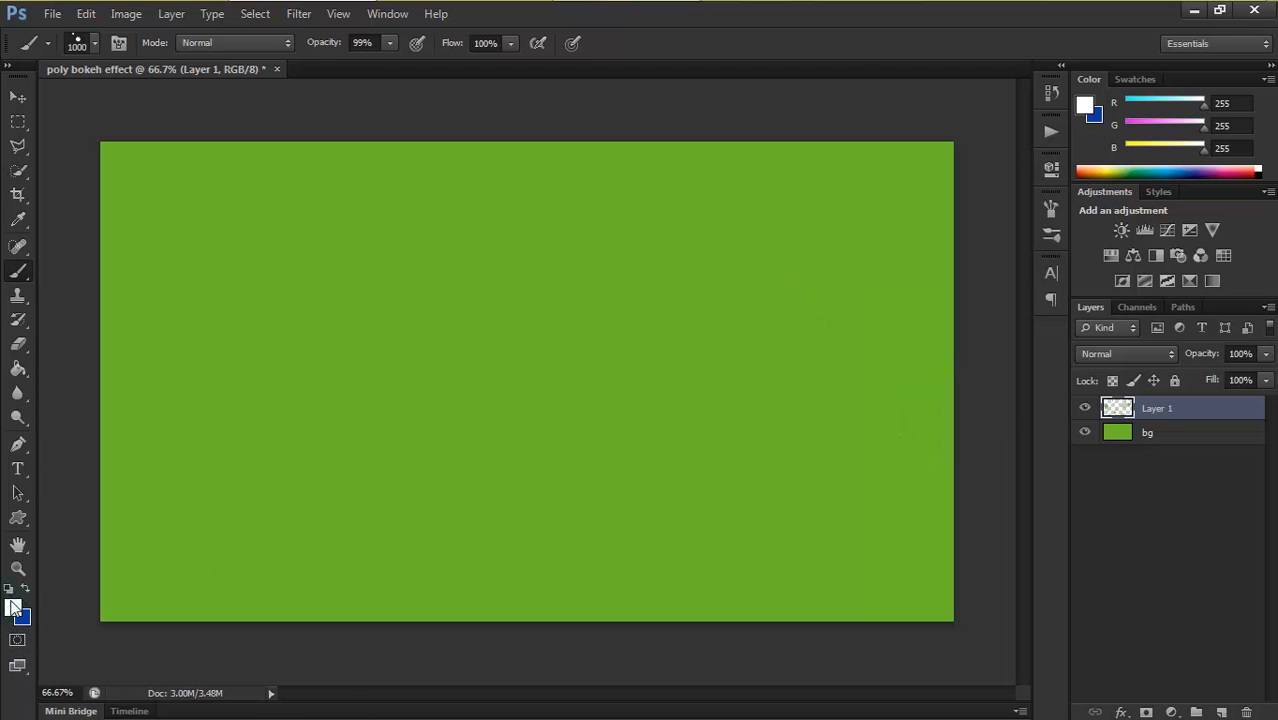
mouse_move(958, 192)
mouse_down()
mouse_move(467, 285)
mouse_move(270, 250)
mouse_move(174, 429)
mouse_move(615, 648)
mouse_move(903, 489)
mouse_move(468, 281)
mouse_move(183, 262)
mouse_up()
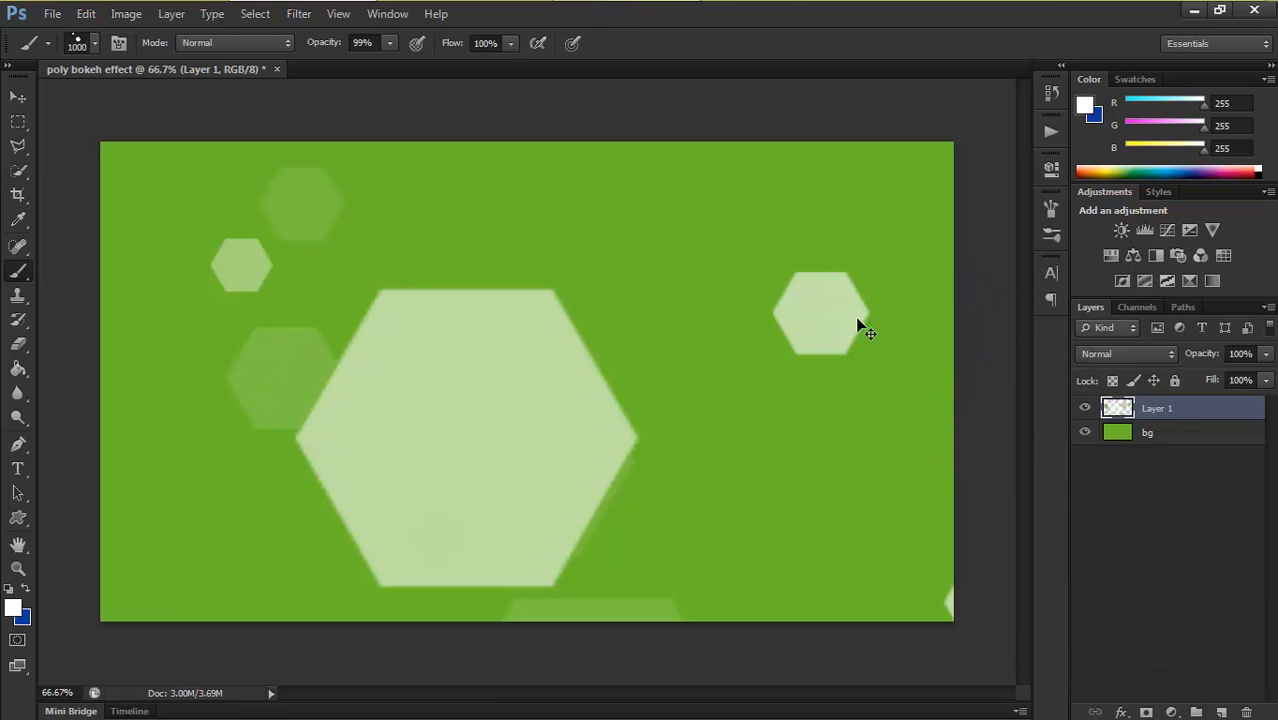
key(ctrl+z)
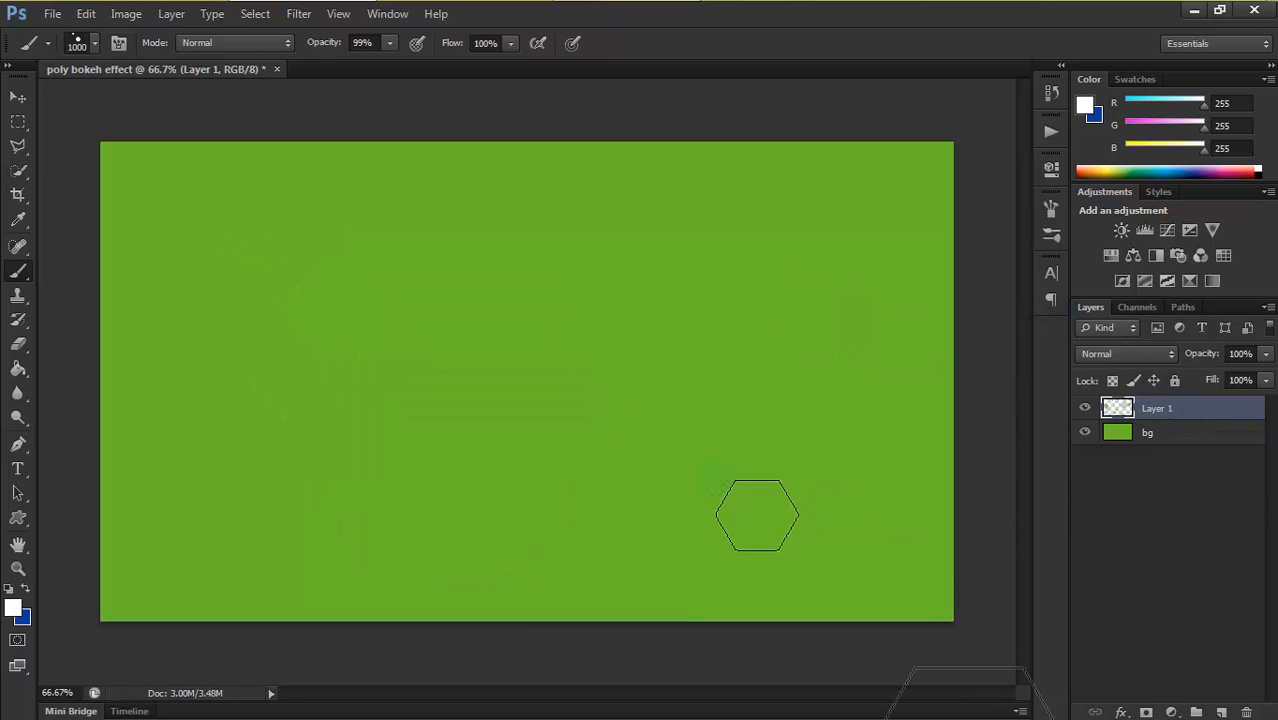
Try scattering small white hexagons over the canvas with the brush reduced to 200 pixels
key(bracketleft)
key(bracketleft)
key(bracketleft)
key(bracketleft)
key(bracketleft)
key(bracketleft)
key(bracketleft)
key(bracketleft)
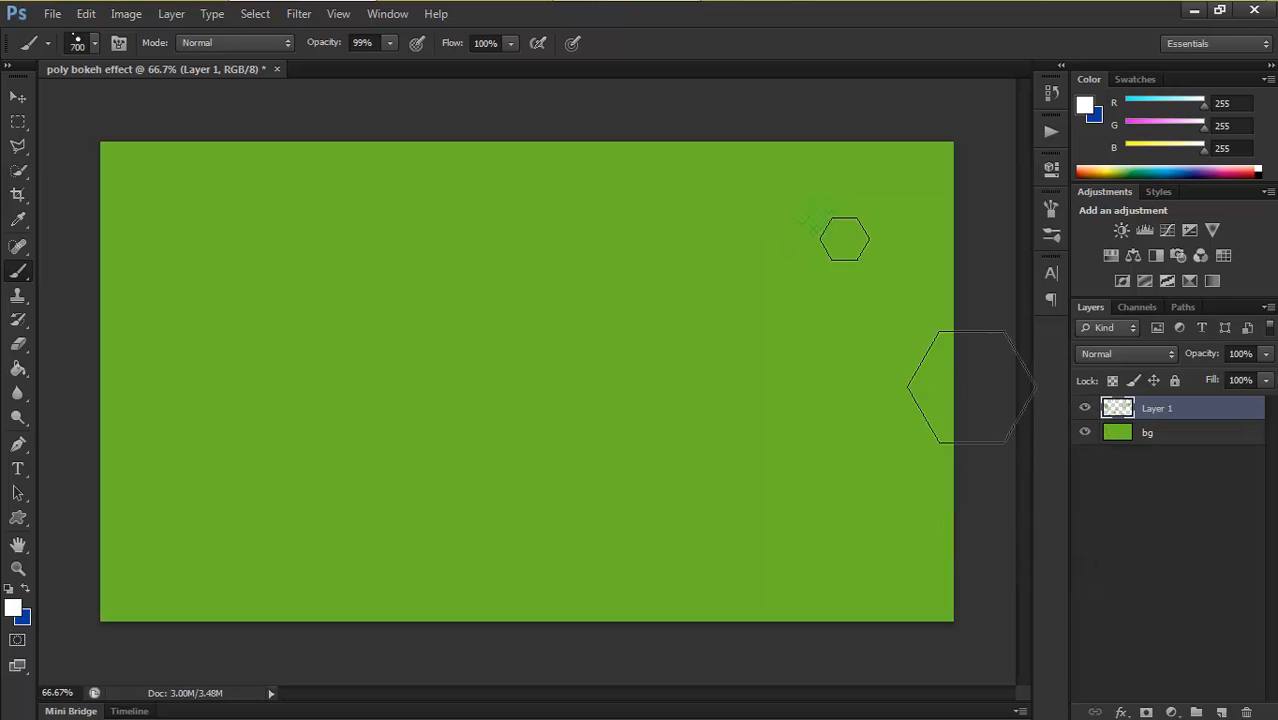
mouse_move(911, 234)
mouse_down()
mouse_move(365, 154)
mouse_move(600, 350)
mouse_move(1047, 628)
mouse_move(870, 580)
mouse_move(860, 560)
mouse_up()
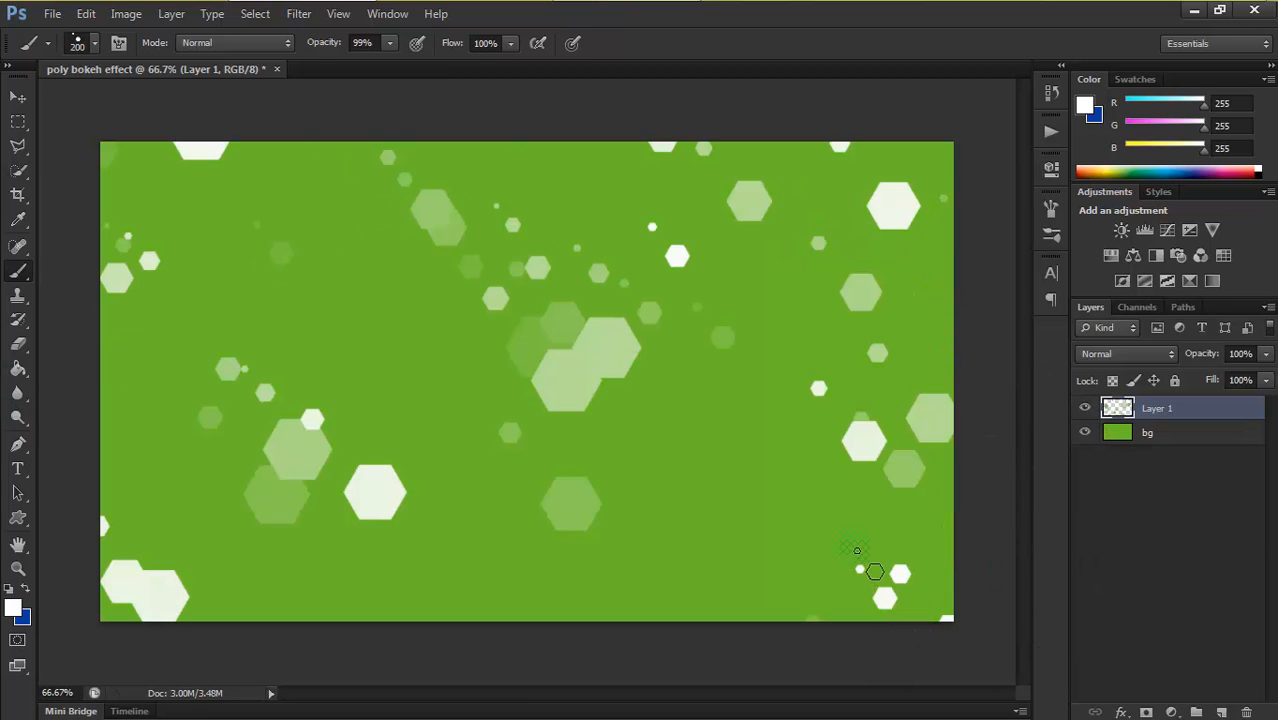
key(ctrl+z)
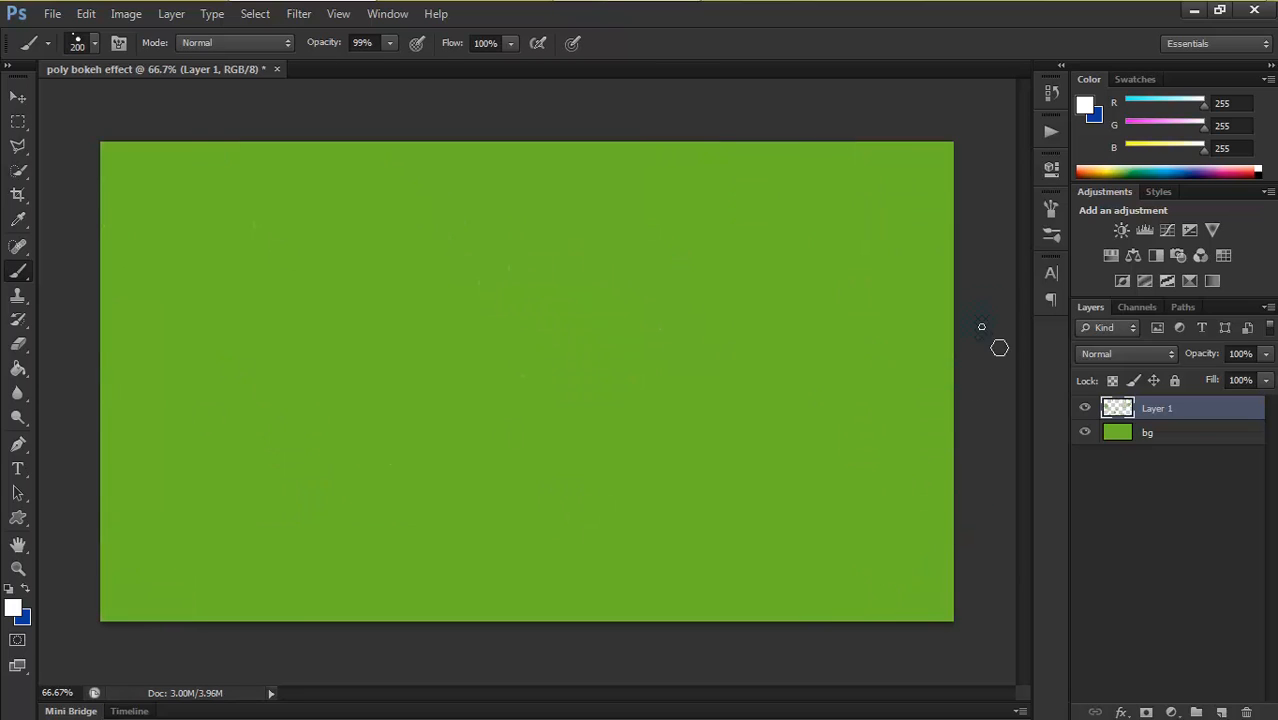
mouse_move(979, 193)
mouse_down()
mouse_move(557, 325)
mouse_move(187, 554)
mouse_move(500, 540)
mouse_up()
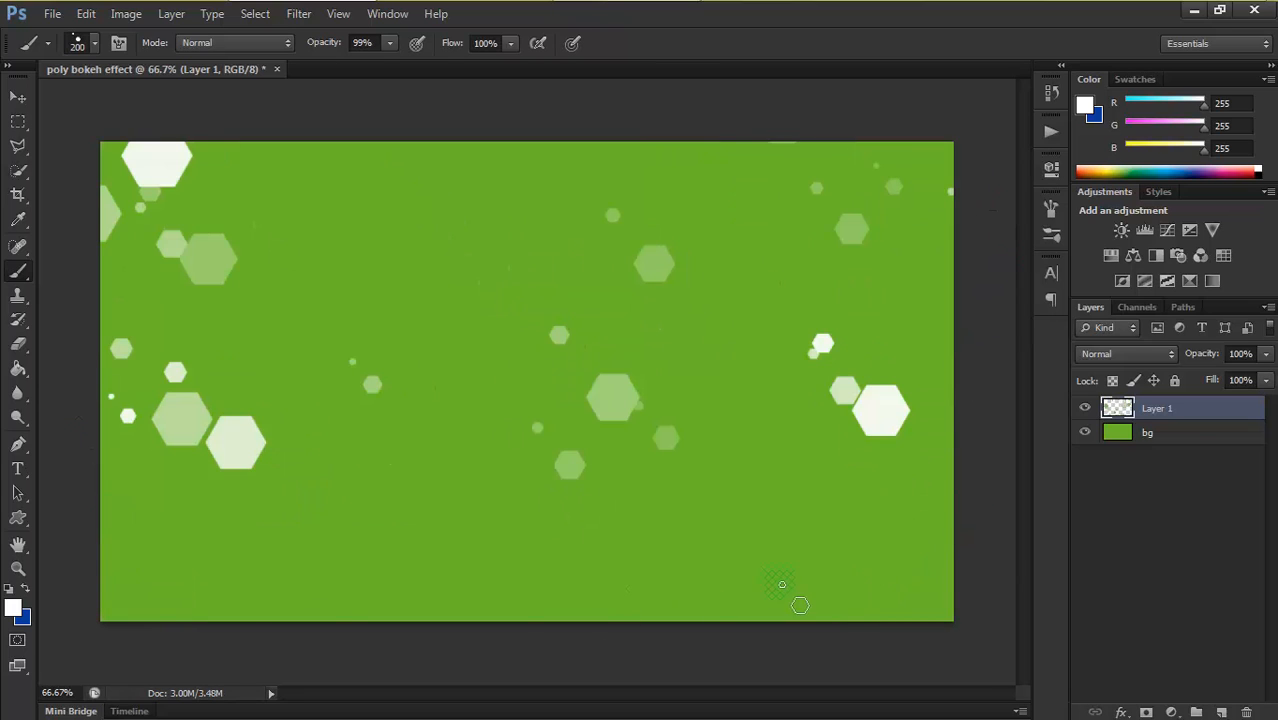
key(ctrl+z)
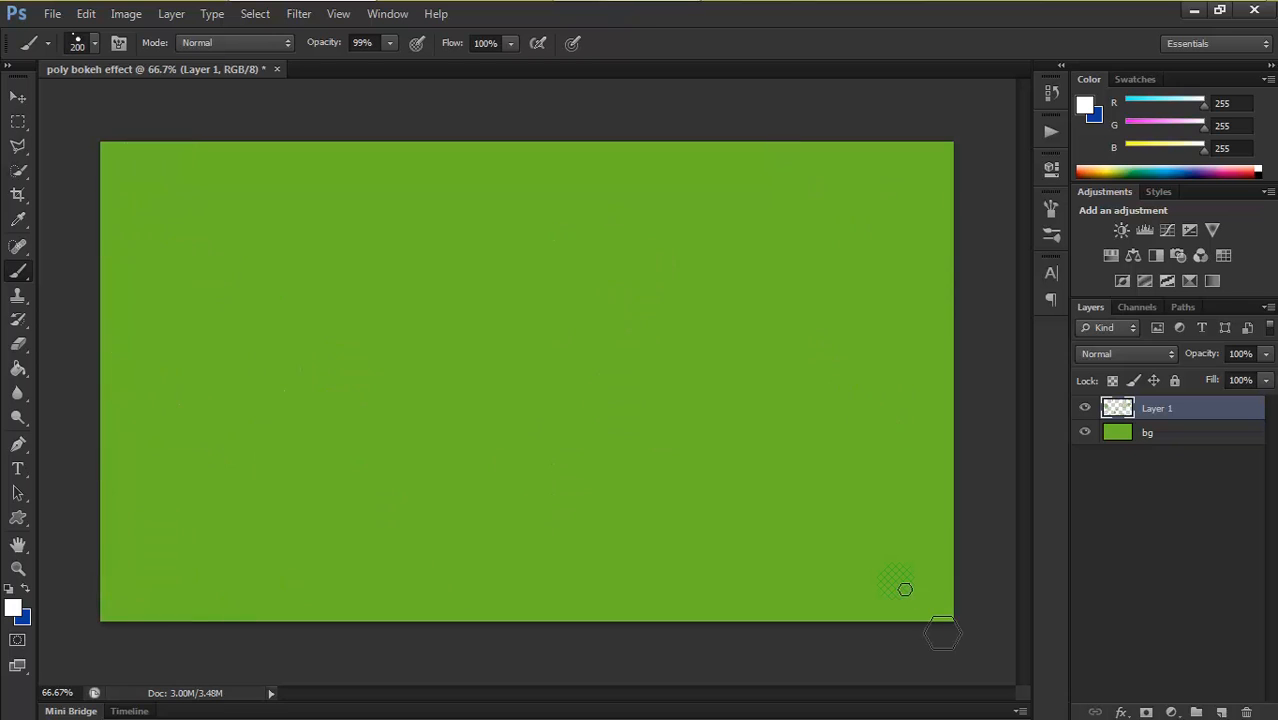
Scatter white hexagons across the whole of Layer 1 with the brush set to 400 pixels, undoing unsatisfactory strokes
key(bracketright)
key(bracketright)
mouse_move(890, 226)
mouse_down()
mouse_move(428, 266)
mouse_move(234, 332)
mouse_move(209, 427)
mouse_move(465, 529)
mouse_move(845, 558)
mouse_move(940, 290)
mouse_move(813, 259)
mouse_move(277, 286)
mouse_move(130, 380)
mouse_move(116, 521)
mouse_move(147, 708)
mouse_up()
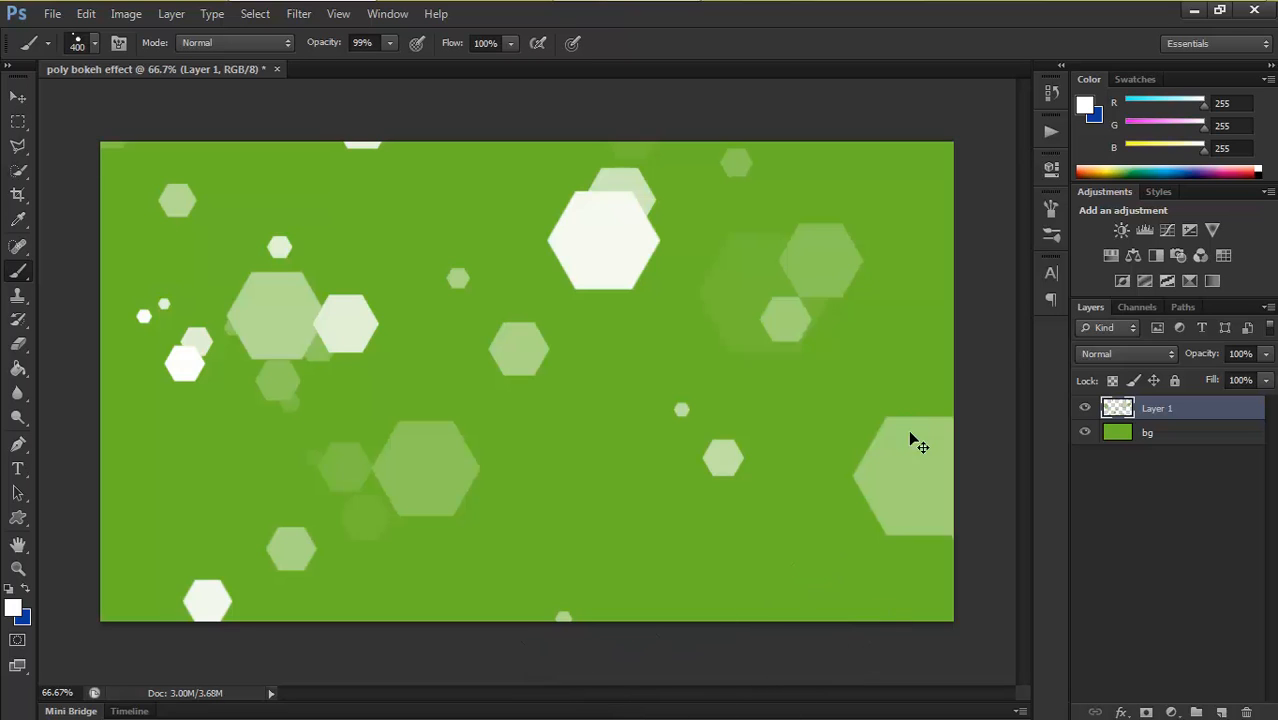
key(ctrl+z)
mouse_move(990, 305)
mouse_down()
mouse_move(496, 342)
mouse_move(104, 534)
mouse_move(529, 697)
mouse_move(1004, 522)
mouse_move(63, 255)
mouse_move(3, 187)
mouse_up()
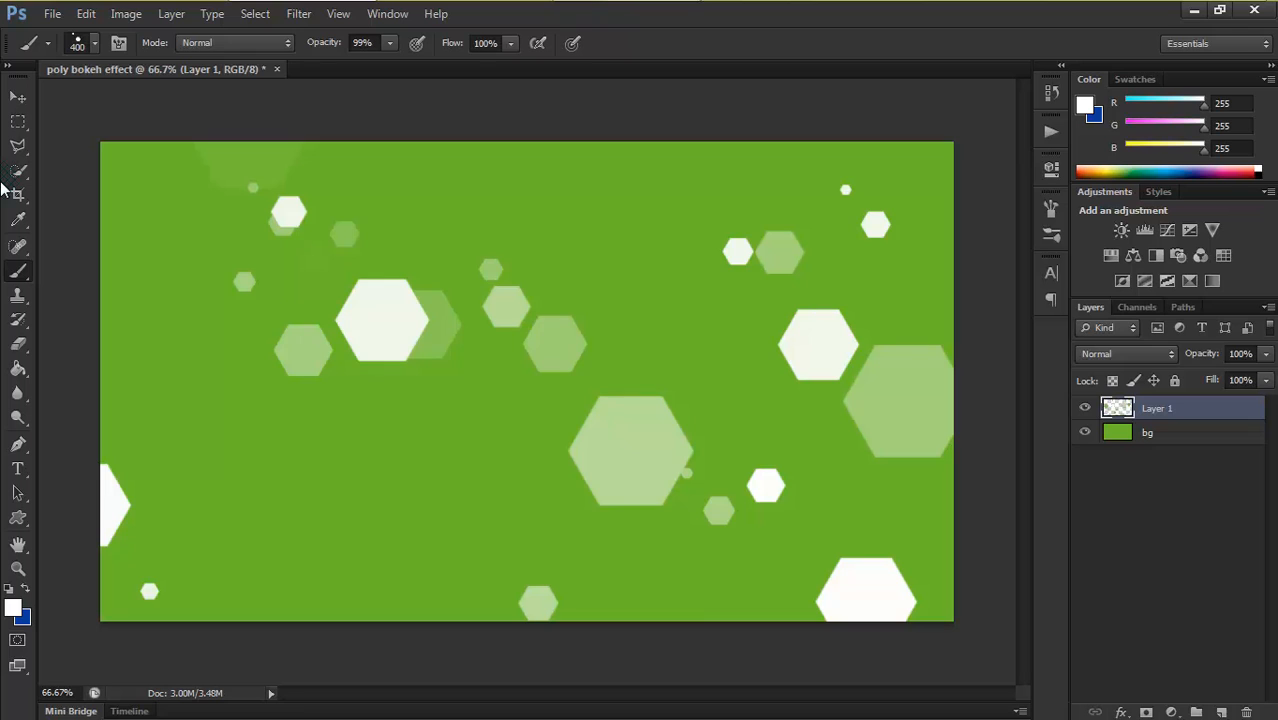
key(ctrl+z)
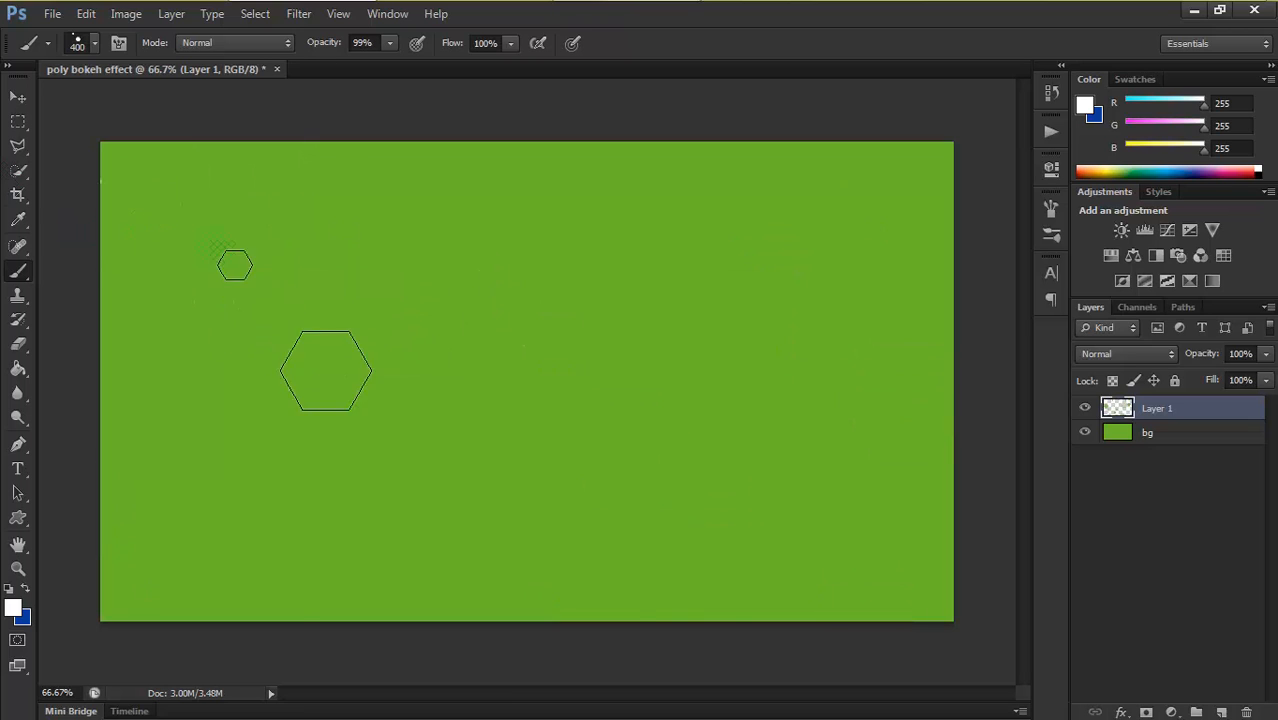
mouse_move(326, 371)
mouse_down()
mouse_move(907, 594)
mouse_move(1004, 363)
mouse_move(108, 365)
mouse_move(84, 235)
mouse_up()
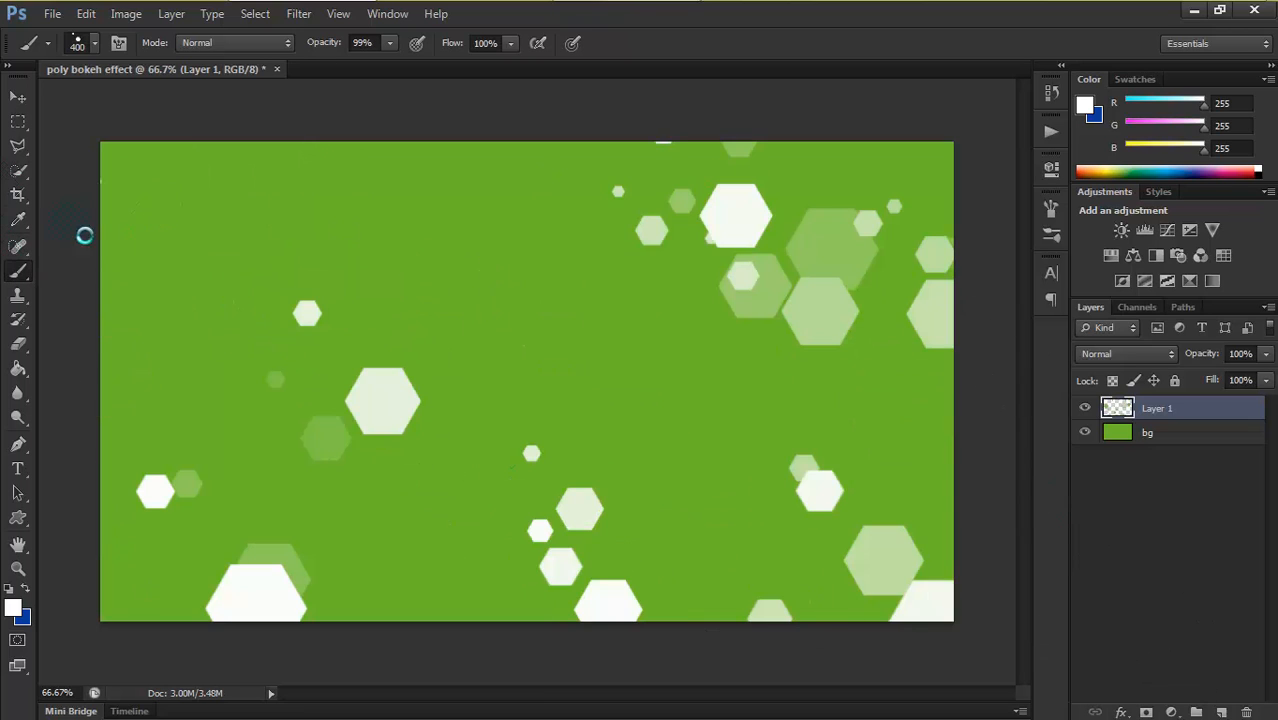
drag(182, 334, 598, 712)
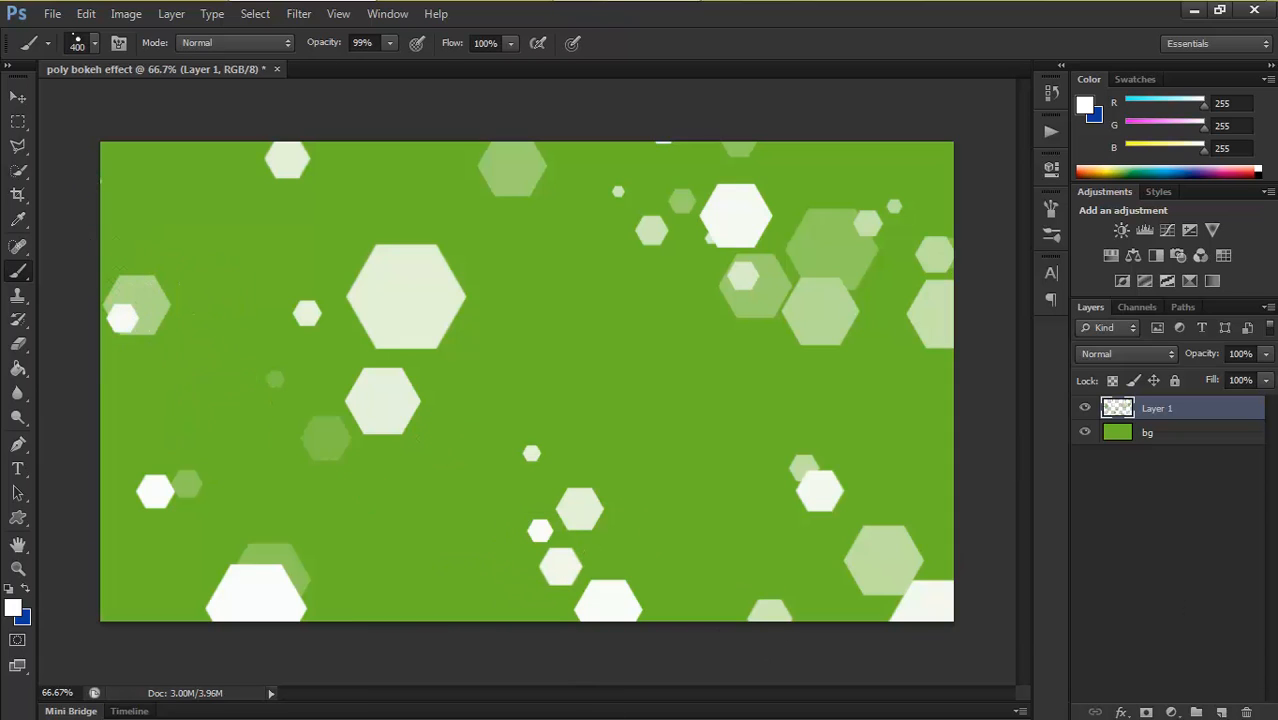
Add a new layer above Layer 1 and stamp larger white hexagons on it with the brush enlarged to 900 pixels
click(1221, 712)
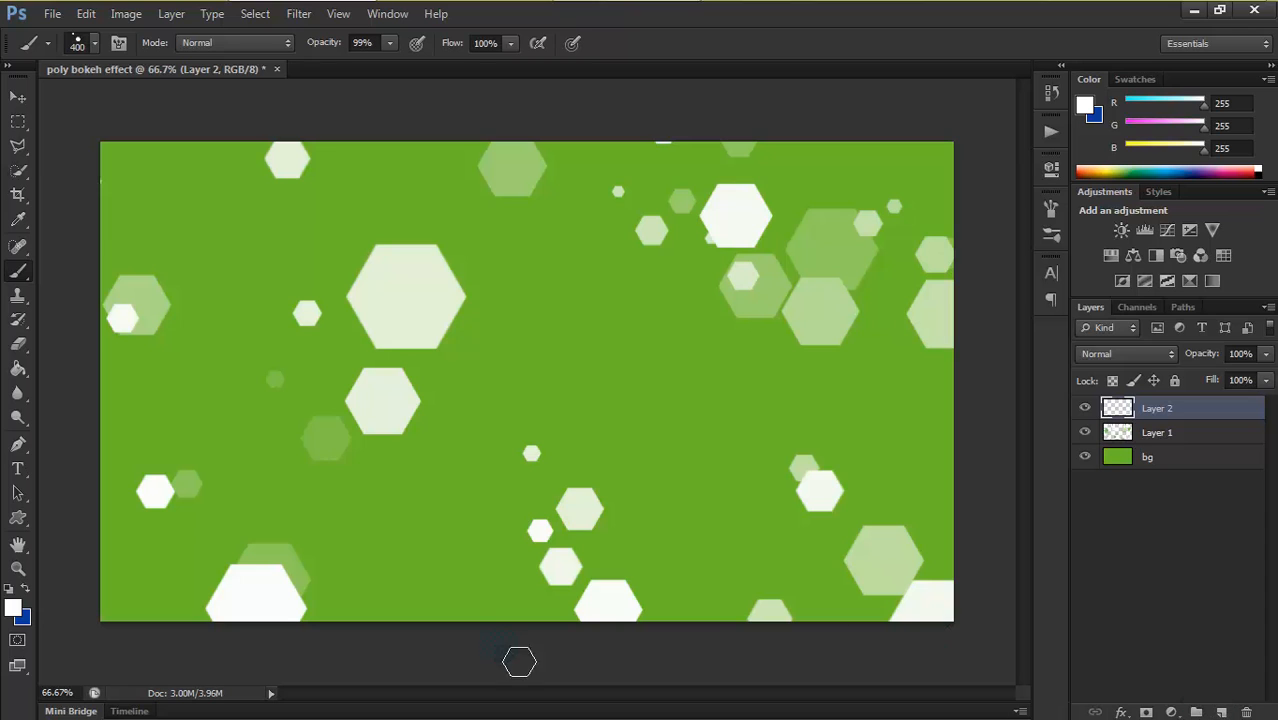
key(bracketright)
key(bracketright)
key(bracketright)
key(bracketright)
key(bracketright)
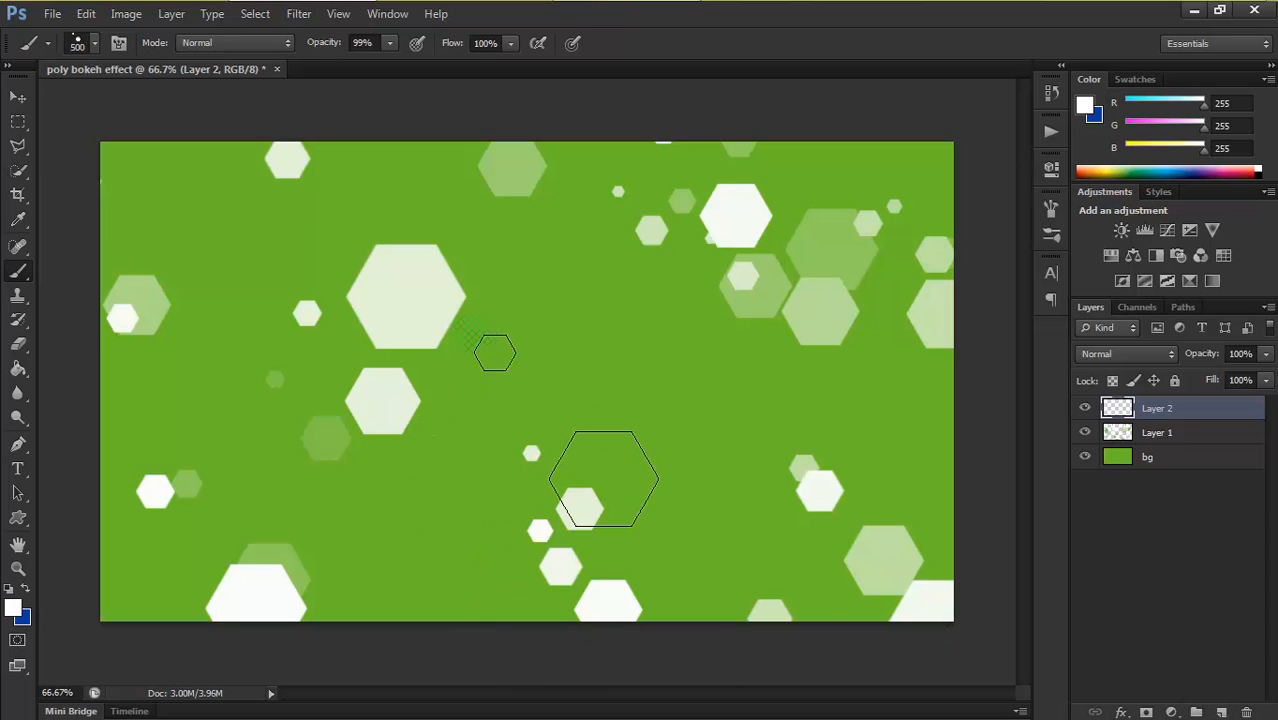
click(458, 353)
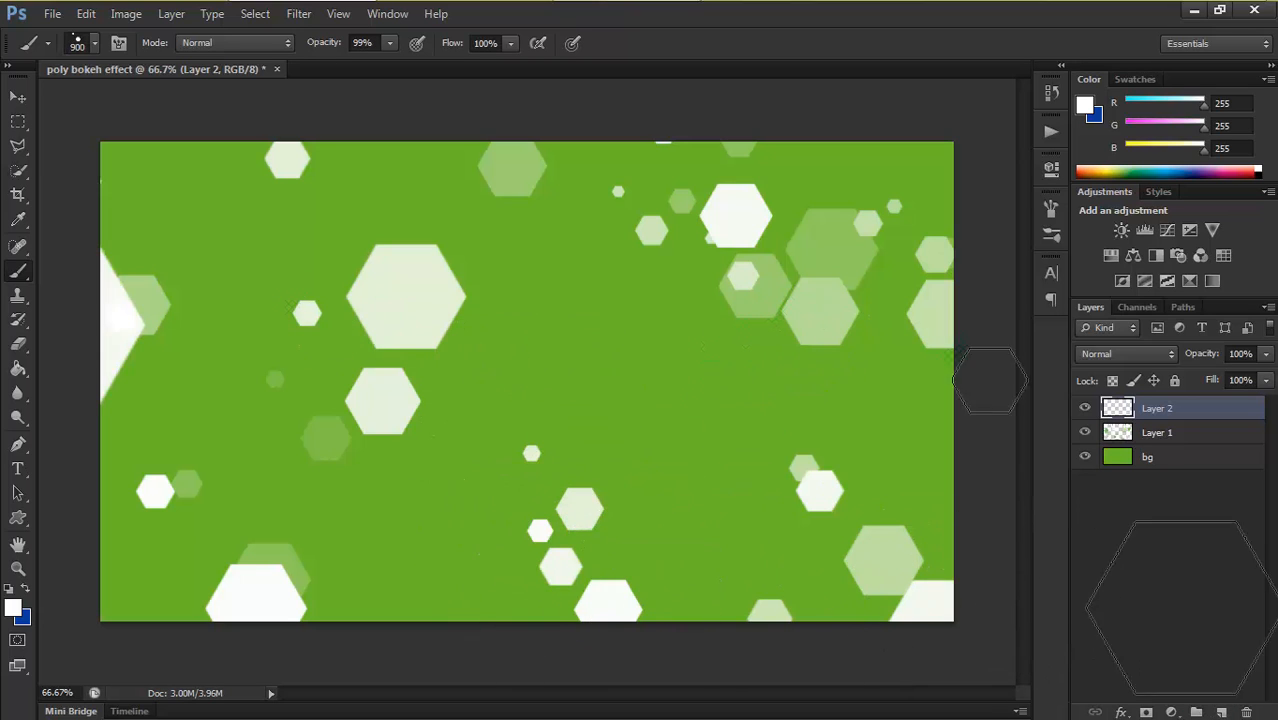
click(900, 290)
click(740, 340)
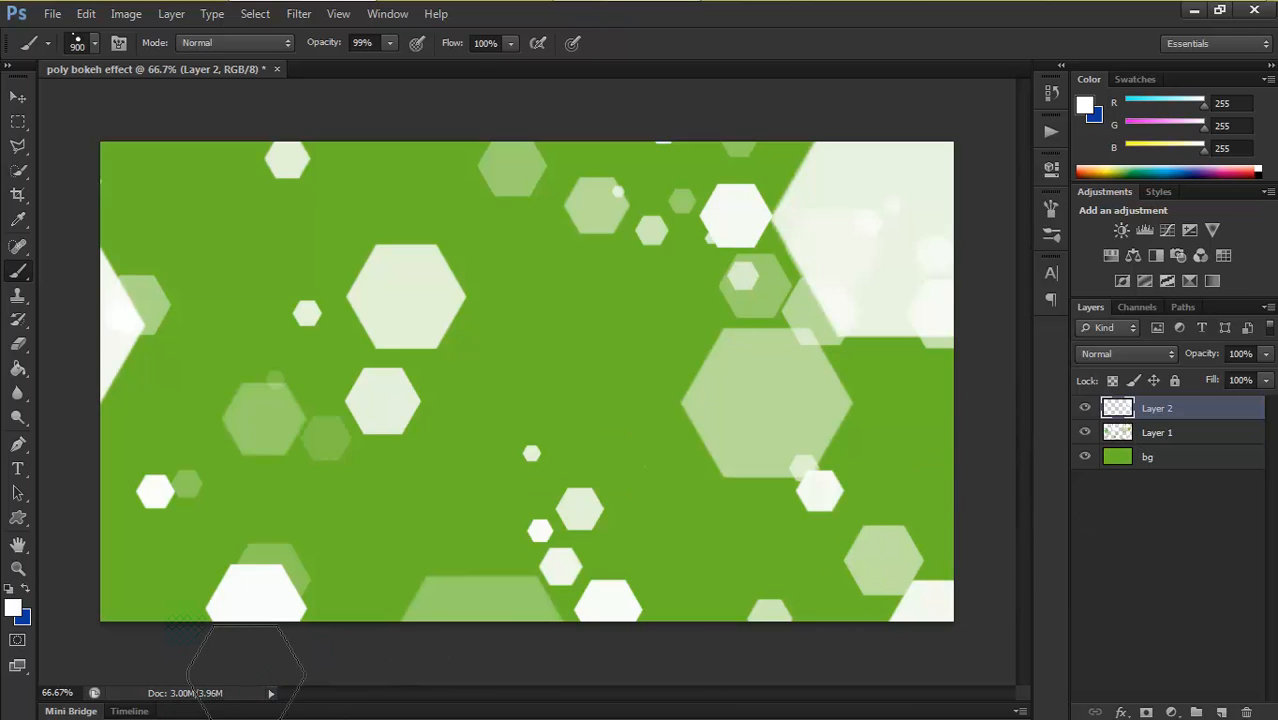
click(205, 562)
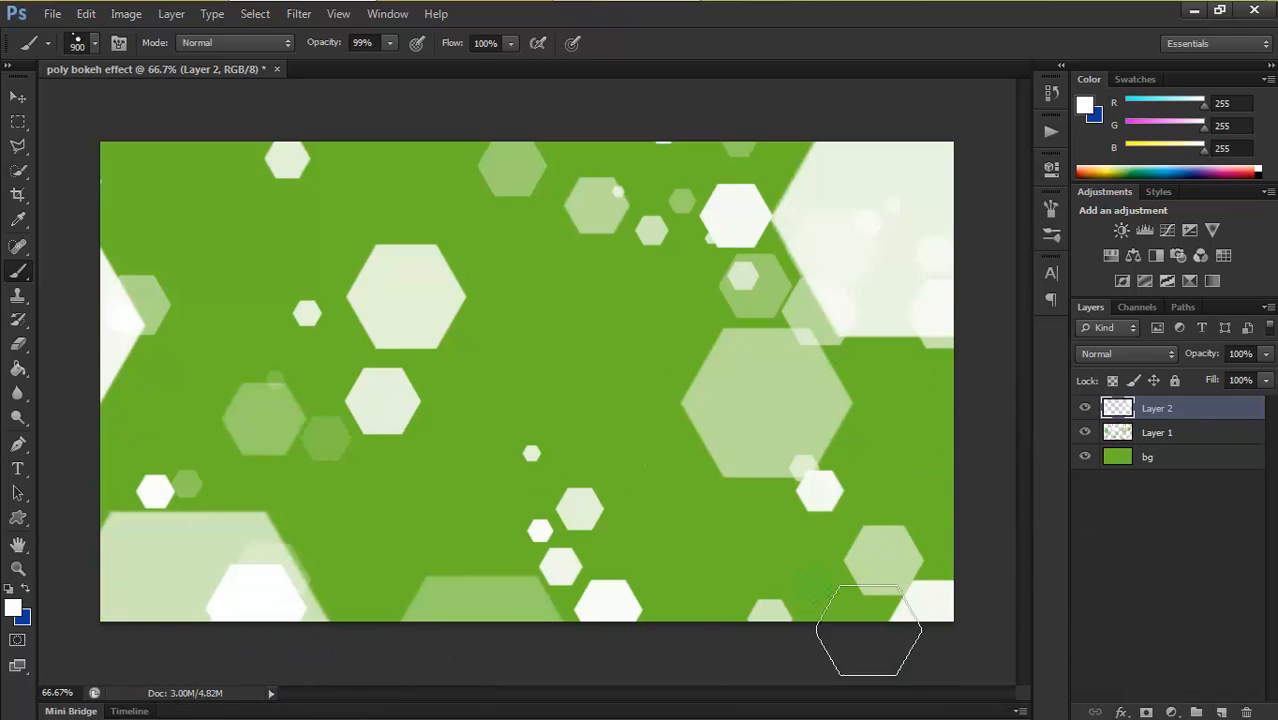
Add a third layer on top and stamp very large white hexagons on it with a 1500-pixel brush
click(1222, 712)
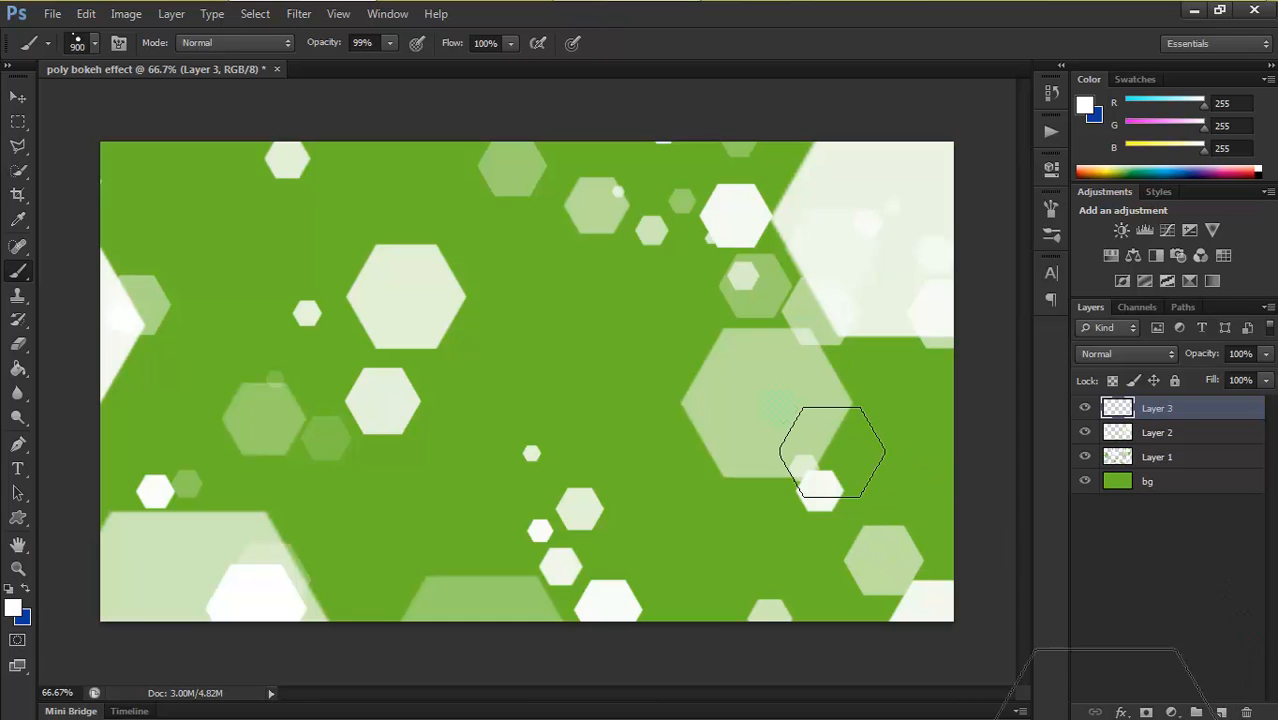
key(bracketright)
key(bracketright)
key(bracketright)
key(bracketright)
key(bracketright)
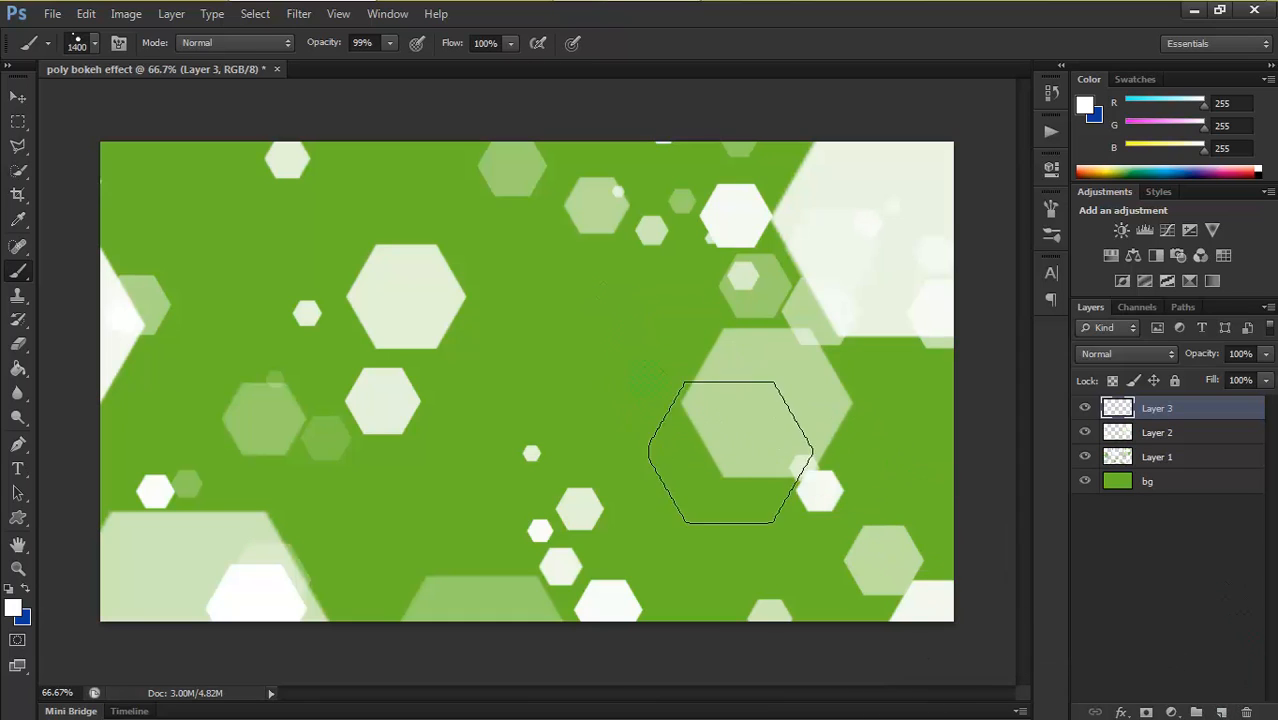
key(bracketright)
click(768, 566)
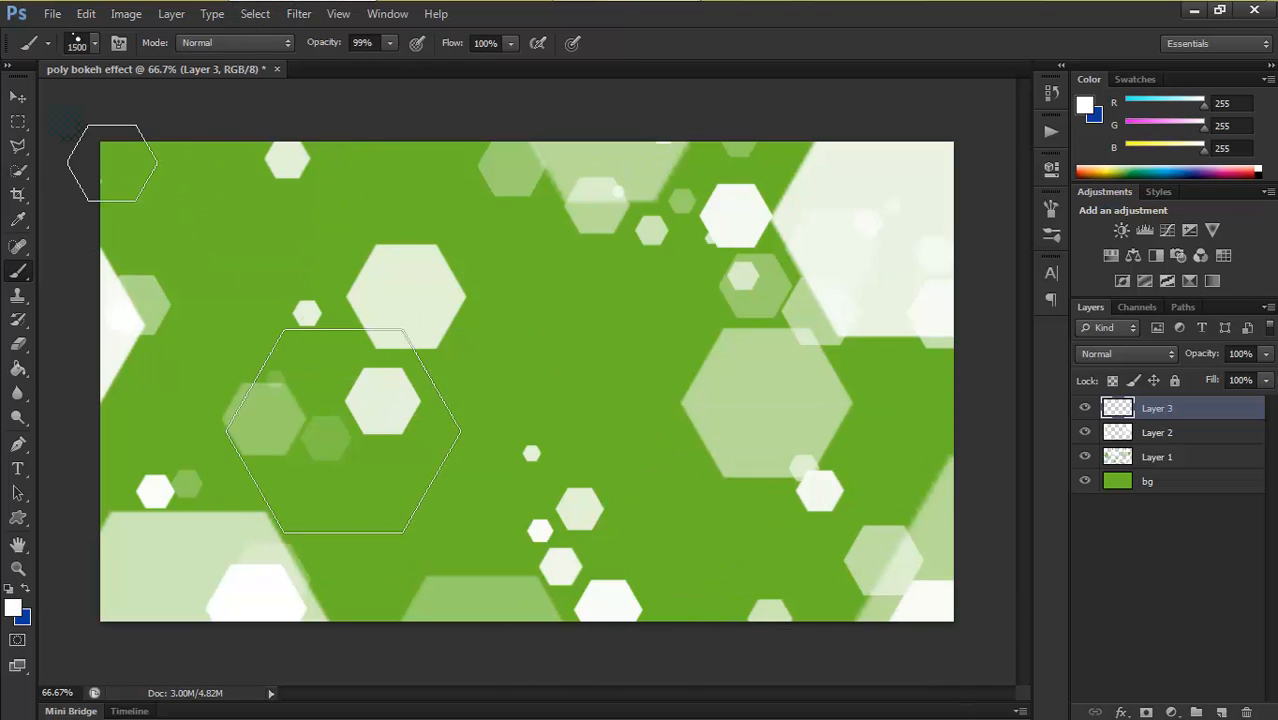
click(676, 458)
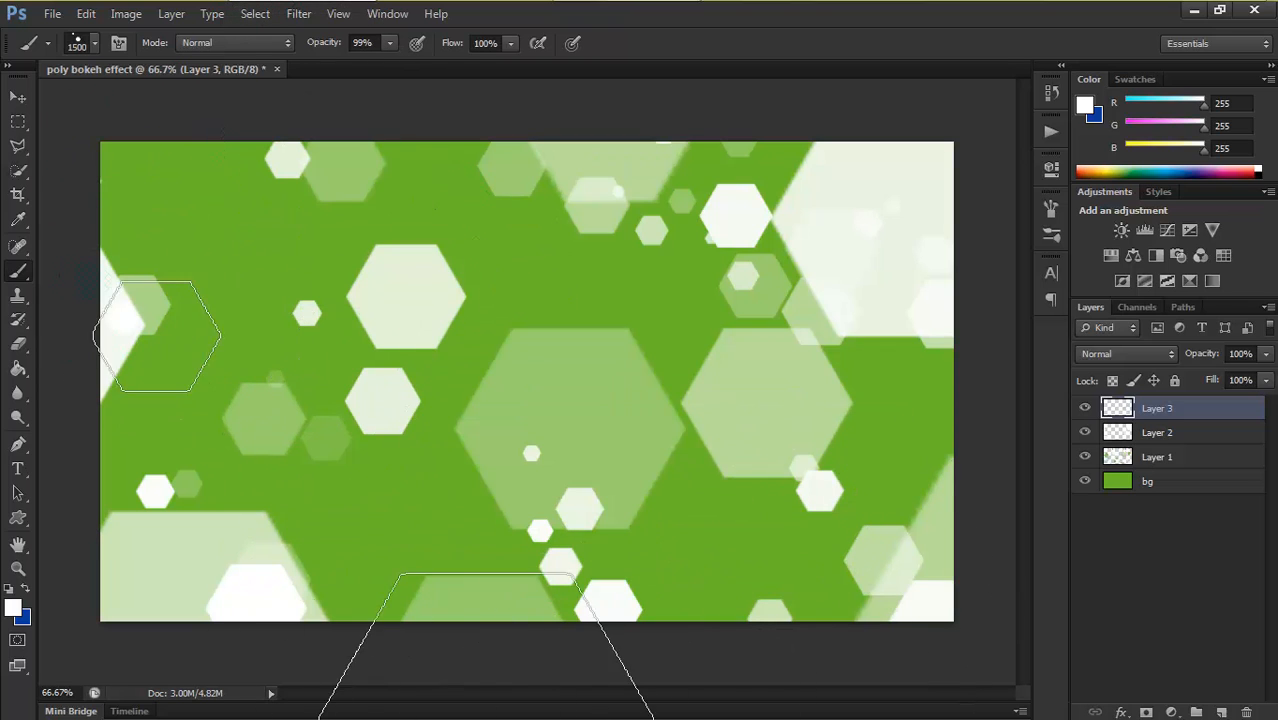
click(300, 560)
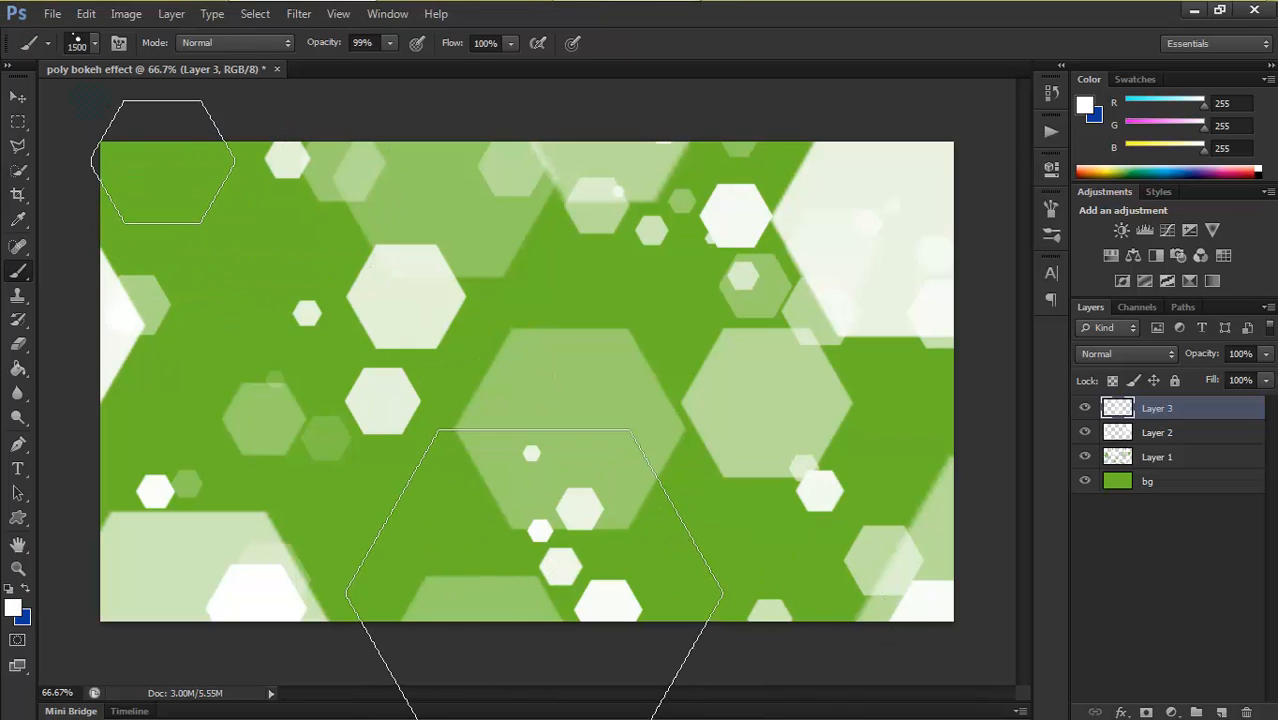
Reduce the brush to 200 pixels and add small white hexagons to the emptier areas on Layer 1 instead of Layer 3
key(bracketleft)
key(bracketleft)
key(bracketleft)
key(bracketleft)
key(bracketleft)
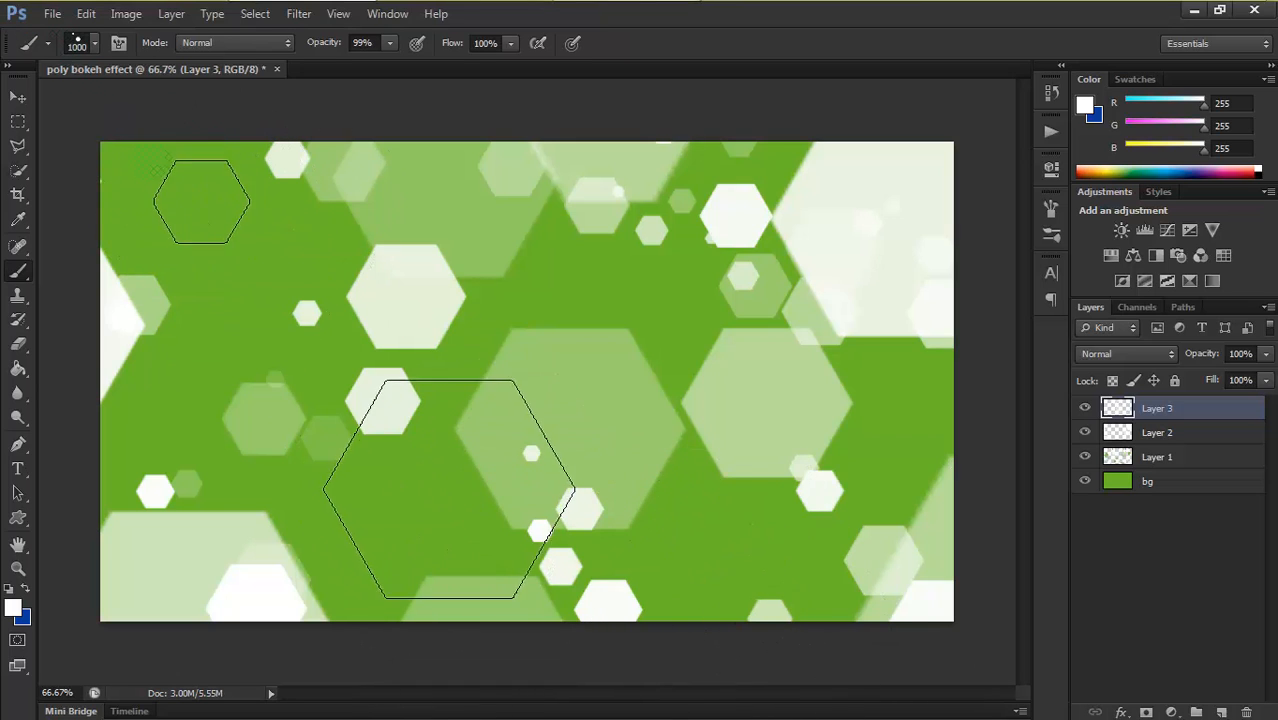
key(bracketleft)
key(bracketleft)
key(bracketleft)
key(bracketleft)
key(bracketleft)
key(bracketleft)
key(bracketleft)
key(bracketleft)
key(bracketleft)
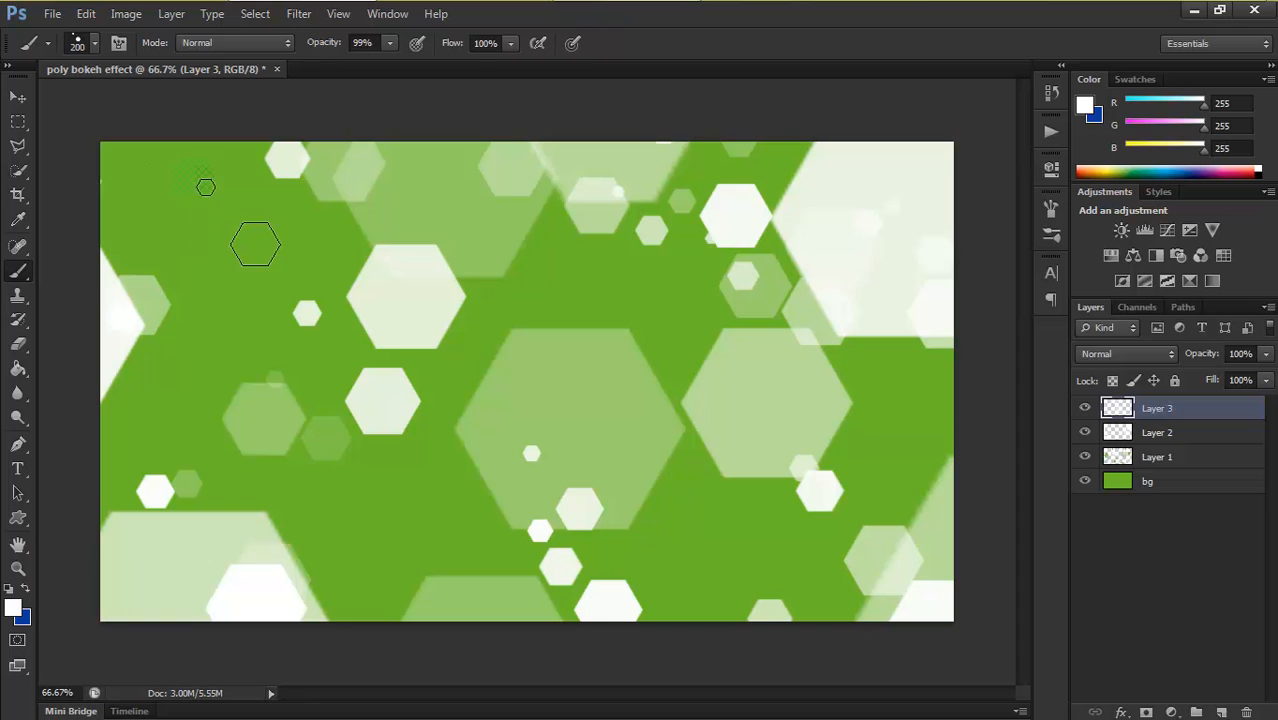
mouse_move(255, 244)
mouse_down()
mouse_move(169, 210)
mouse_move(206, 282)
mouse_move(315, 234)
mouse_move(257, 180)
mouse_up()
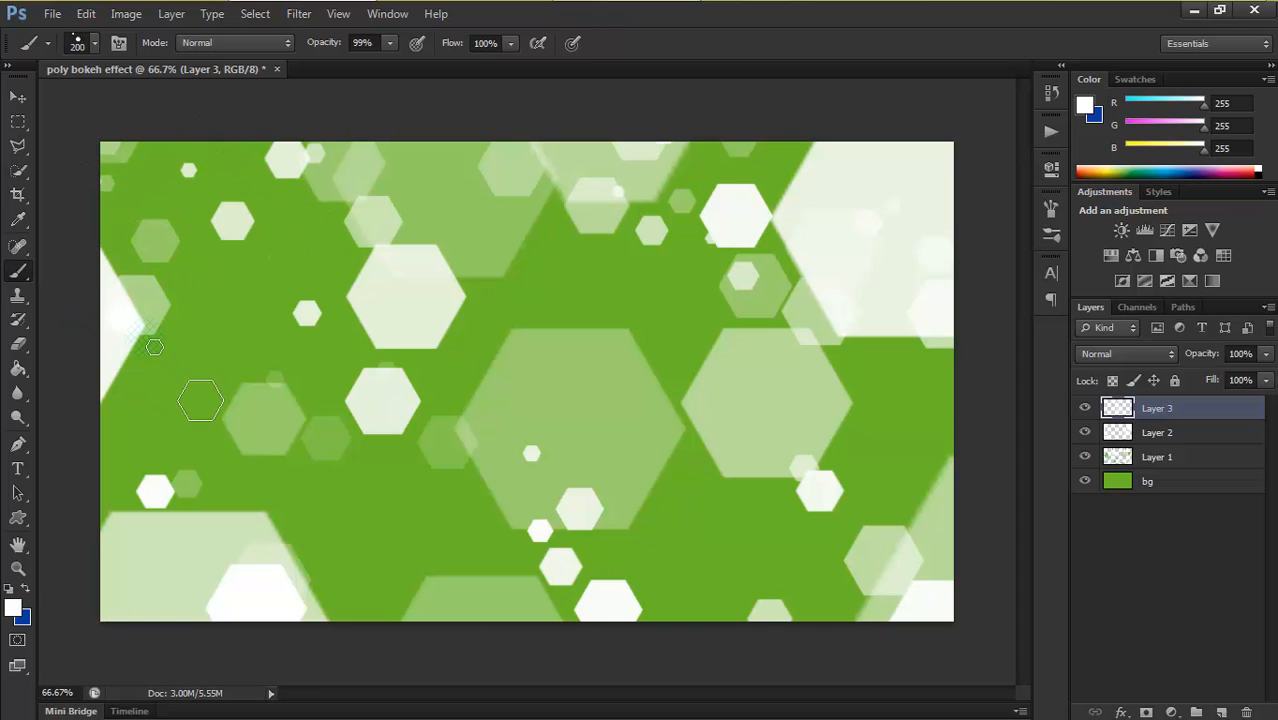
key(ctrl+z)
click(1150, 457)
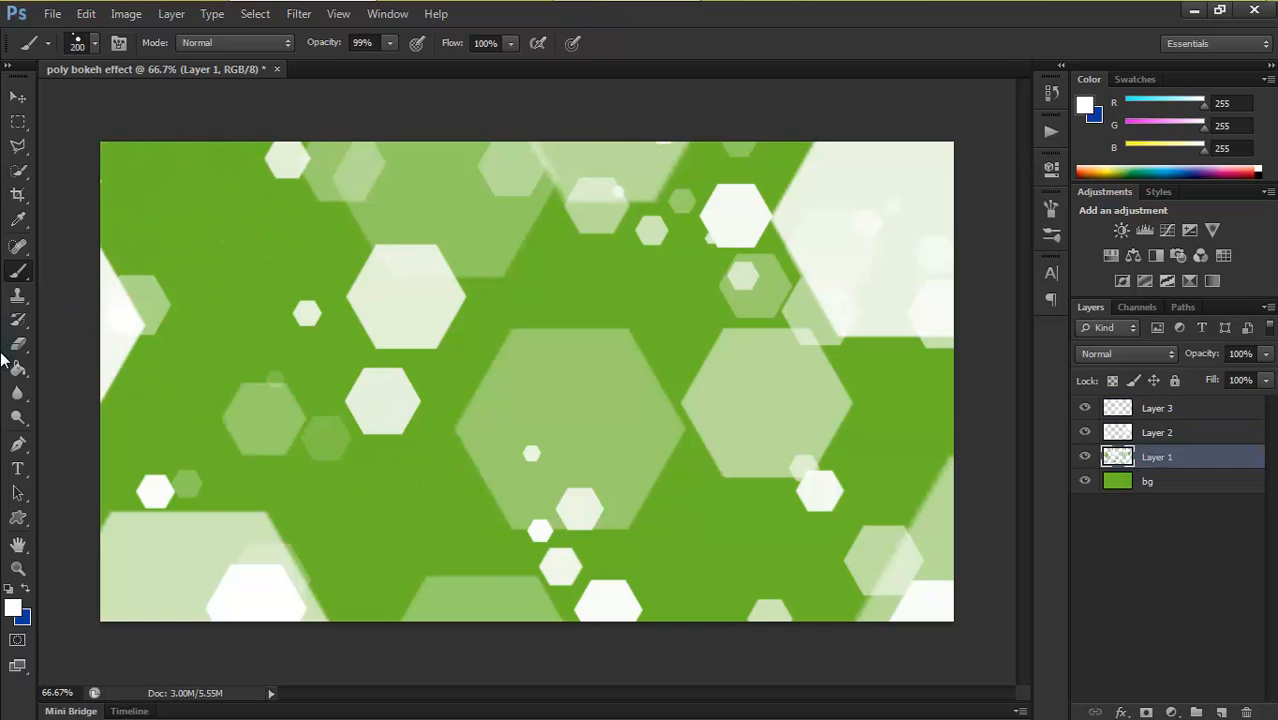
mouse_move(214, 223)
mouse_down()
mouse_move(208, 256)
mouse_move(369, 289)
mouse_move(457, 423)
mouse_up()
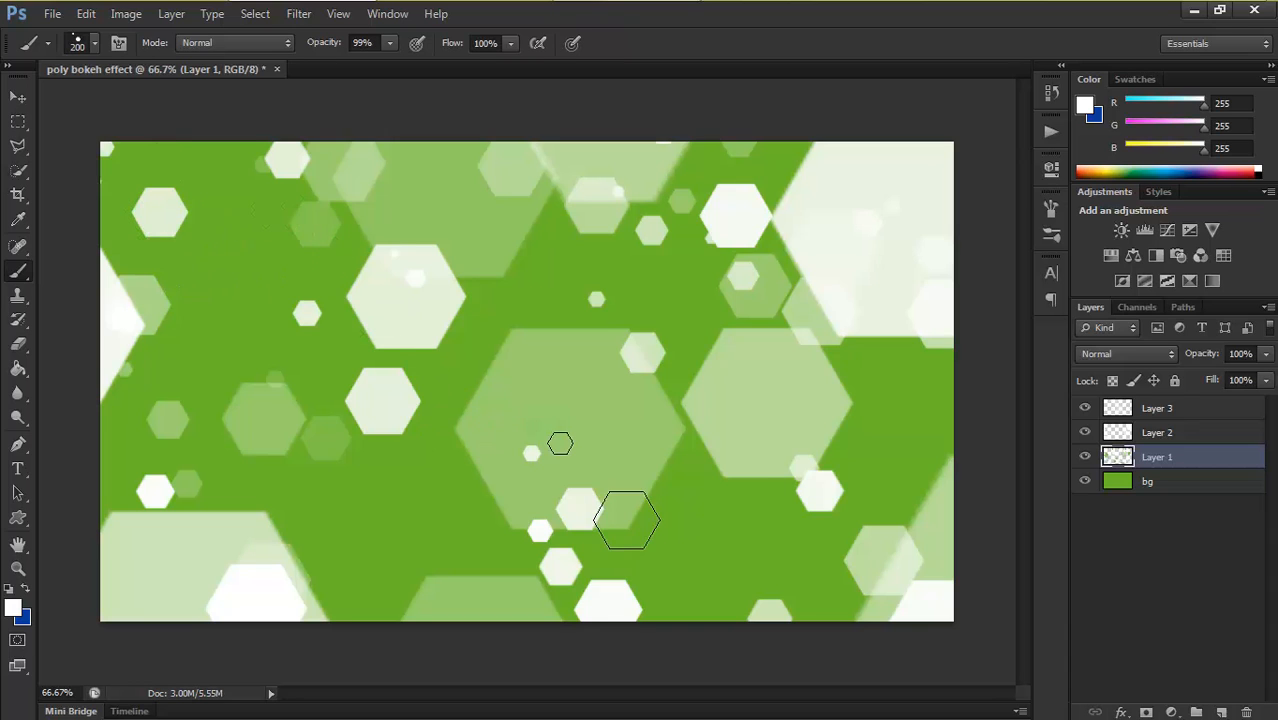
Raise the brush opacity to 100%
scroll(553, 437, down, 3)
scroll(553, 437, up, 2)
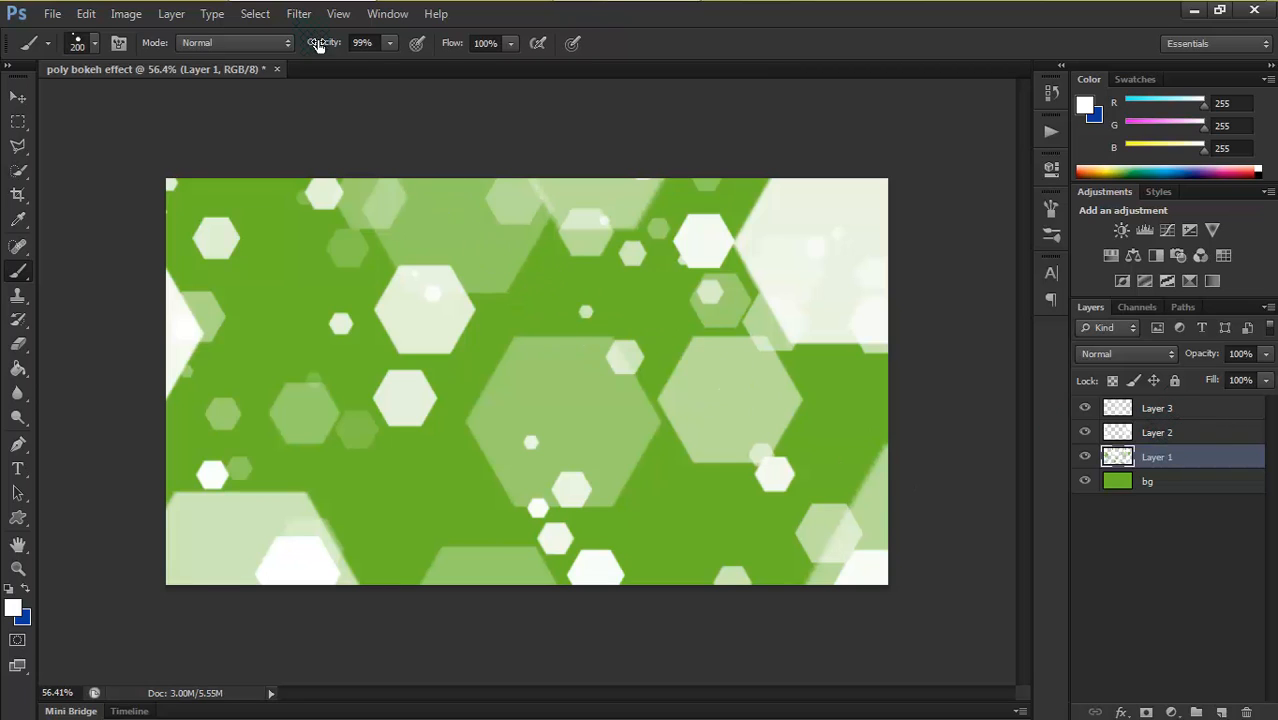
drag(320, 42, 595, 37)
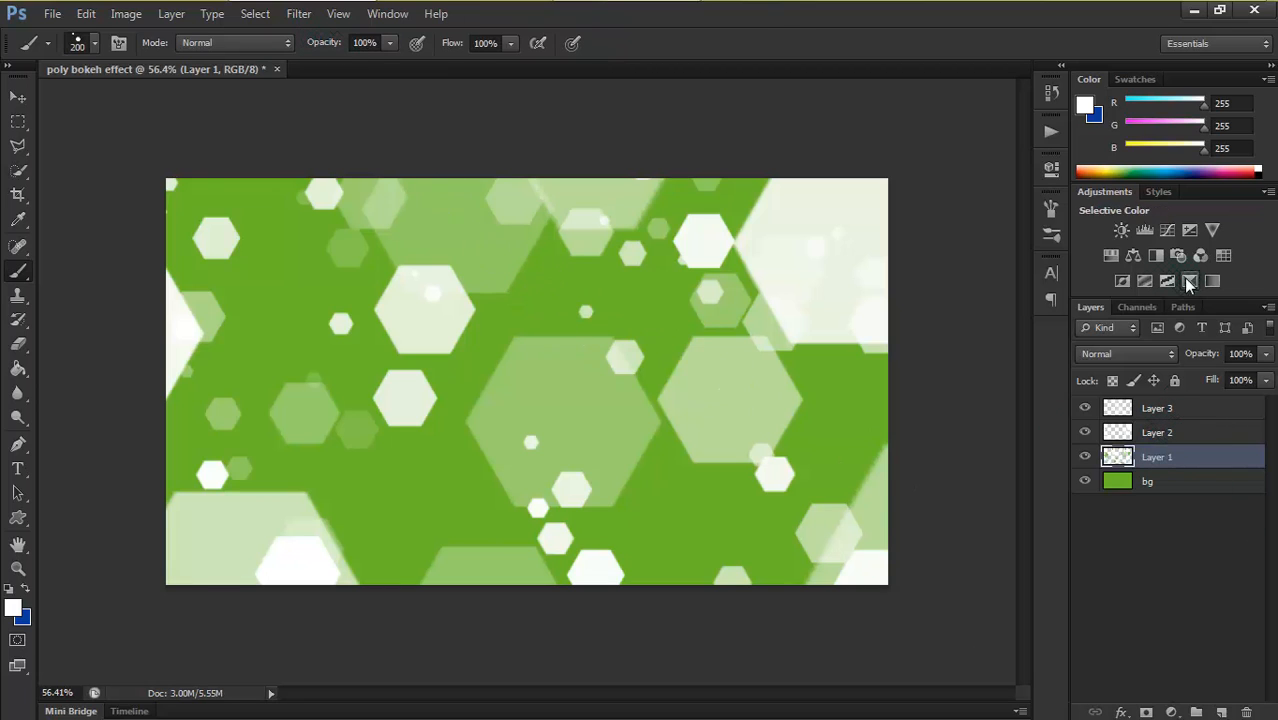
Apply a Motion Blur with a 90° angle and 15-pixel distance to the hexagons on Layer 1
click(298, 14)
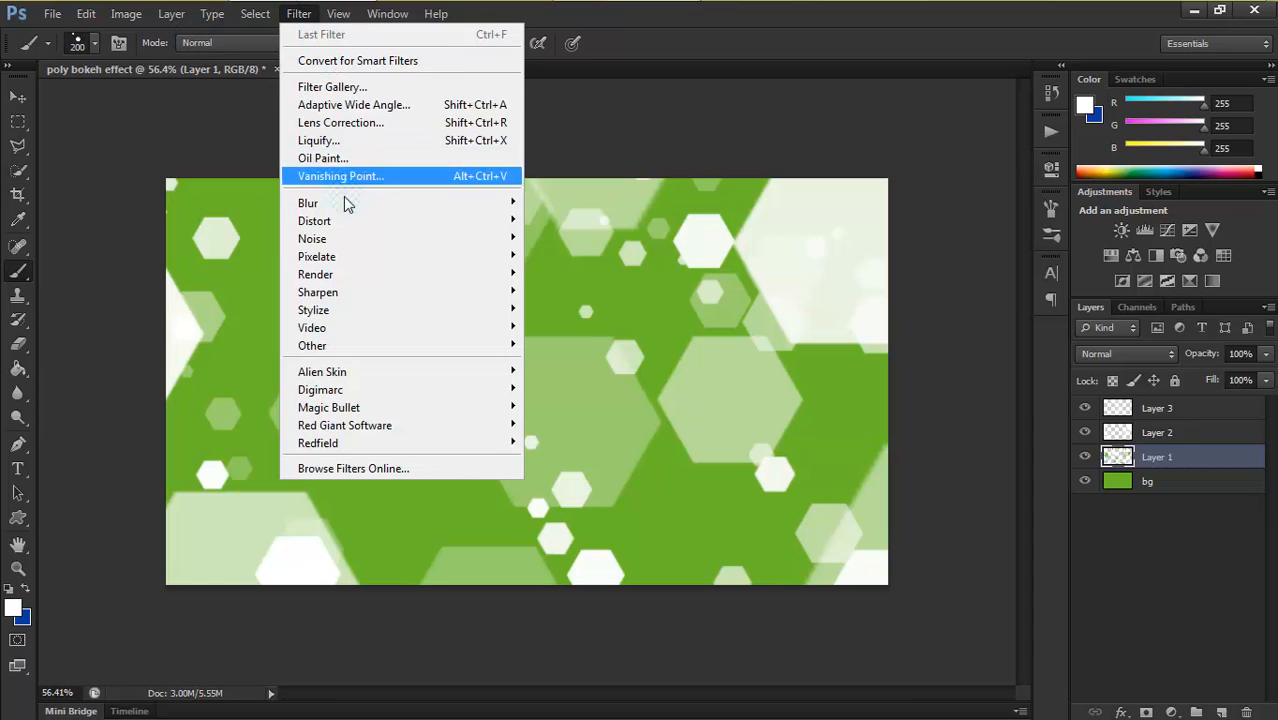
mouse_move(445, 204)
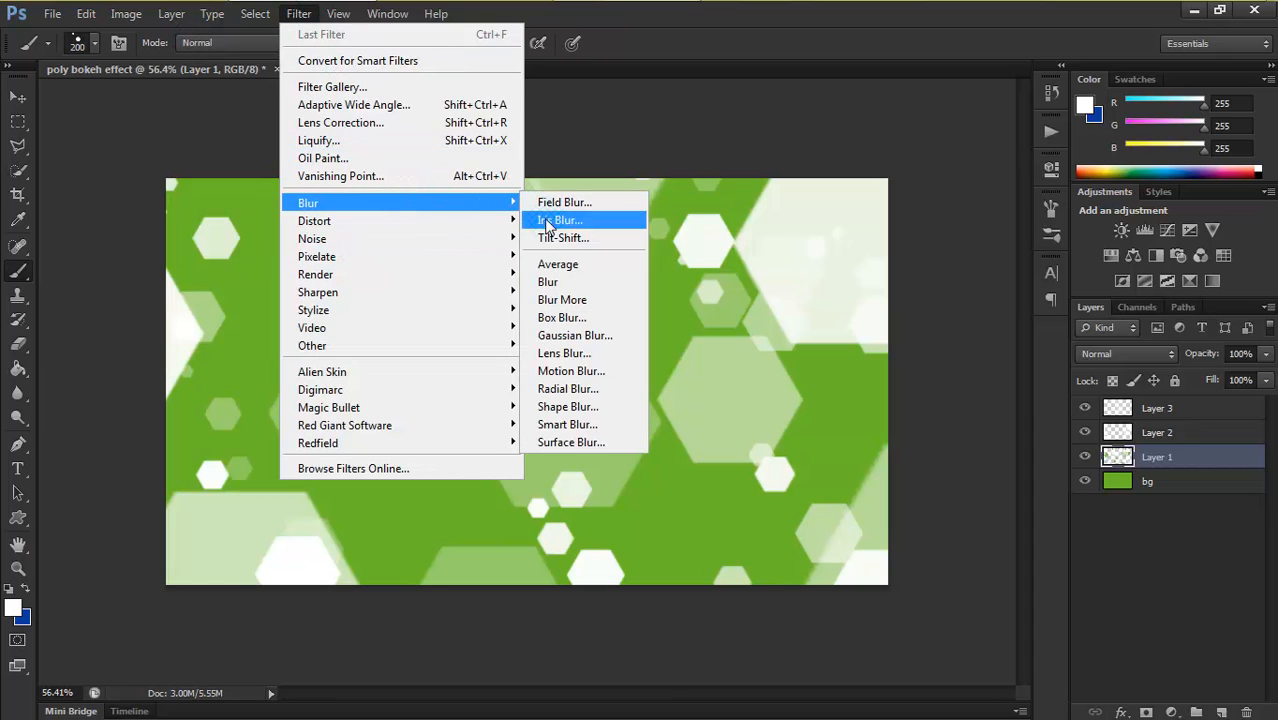
click(587, 375)
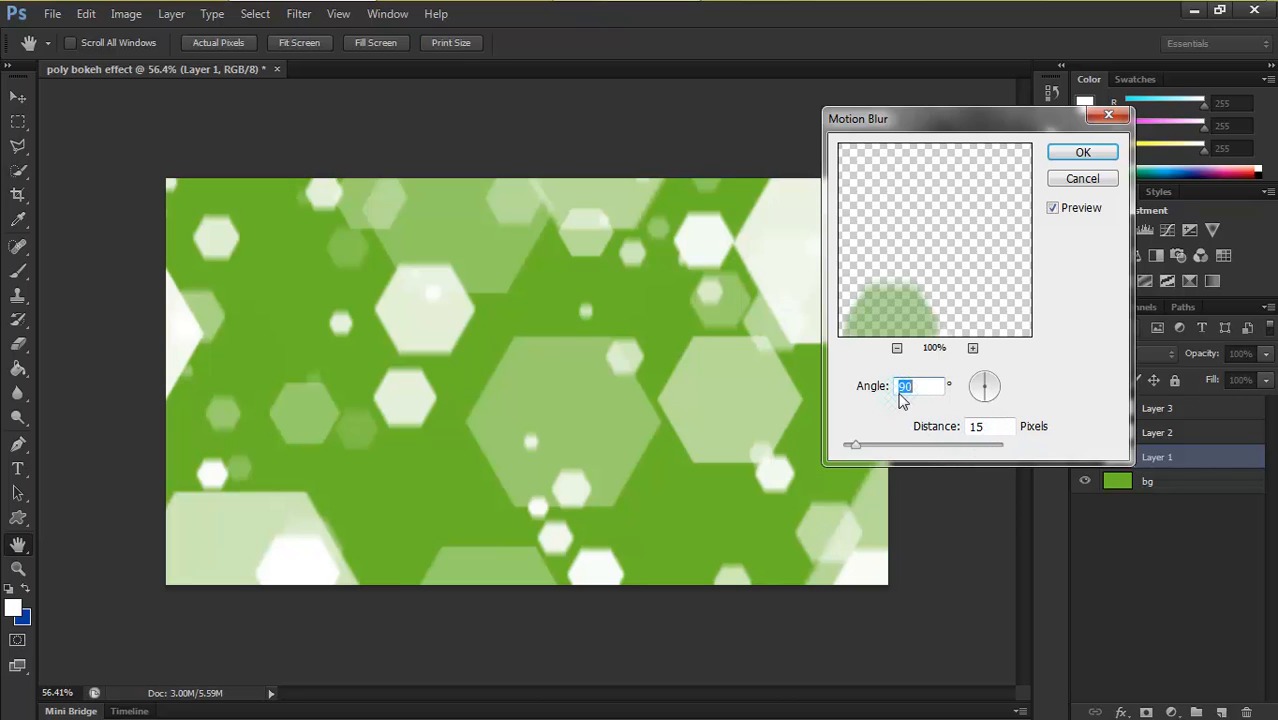
click(1081, 150)
key(b)
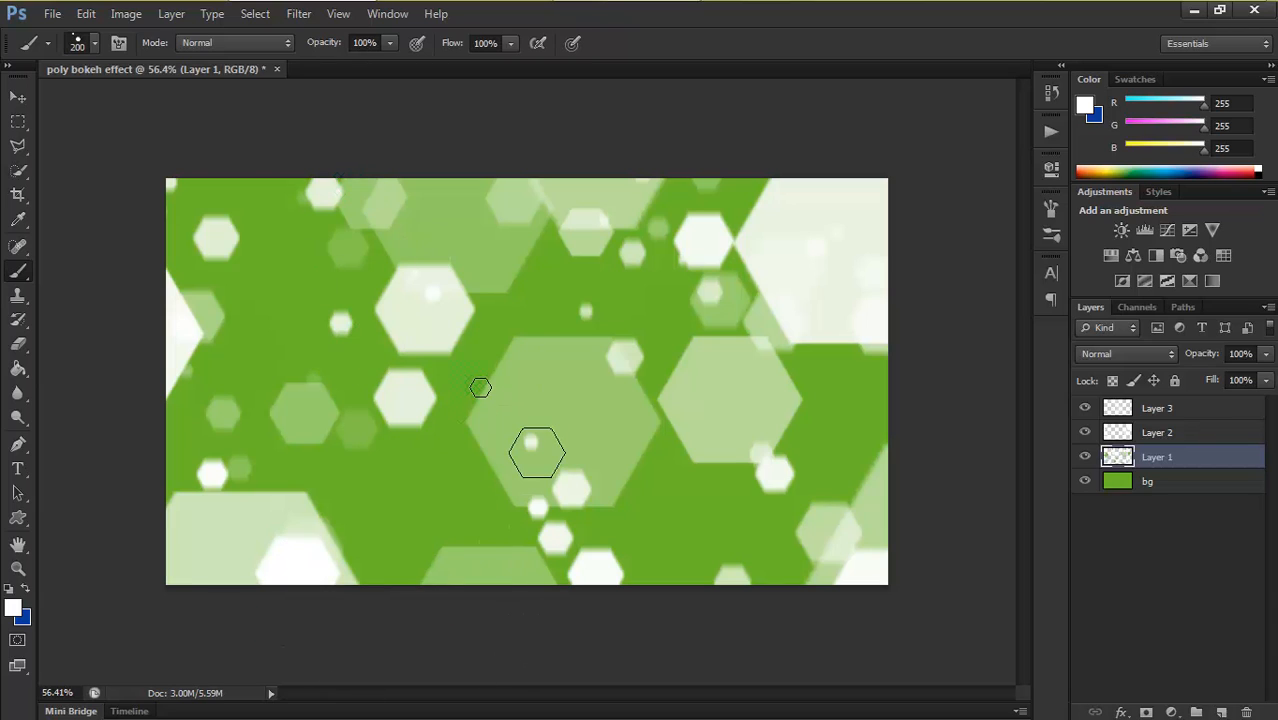
Apply a Gaussian Blur with a 2.5-pixel radius to Layer 2
click(1163, 436)
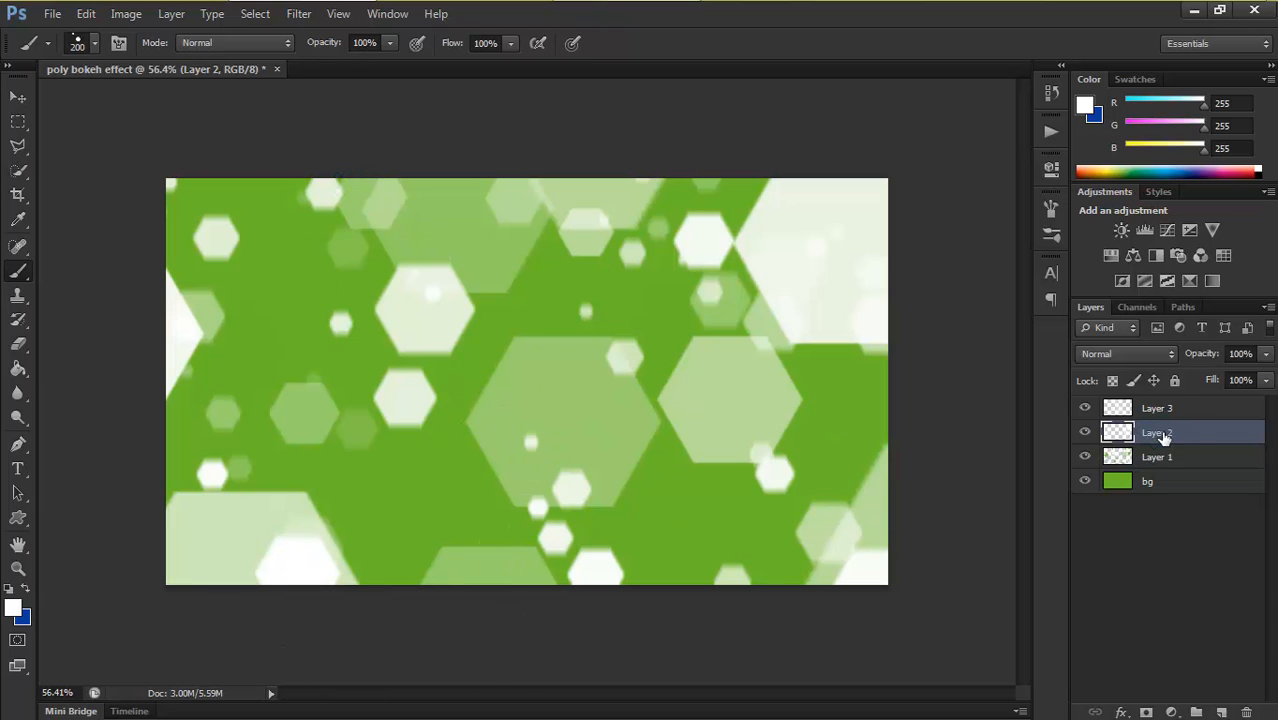
click(296, 20)
mouse_move(363, 210)
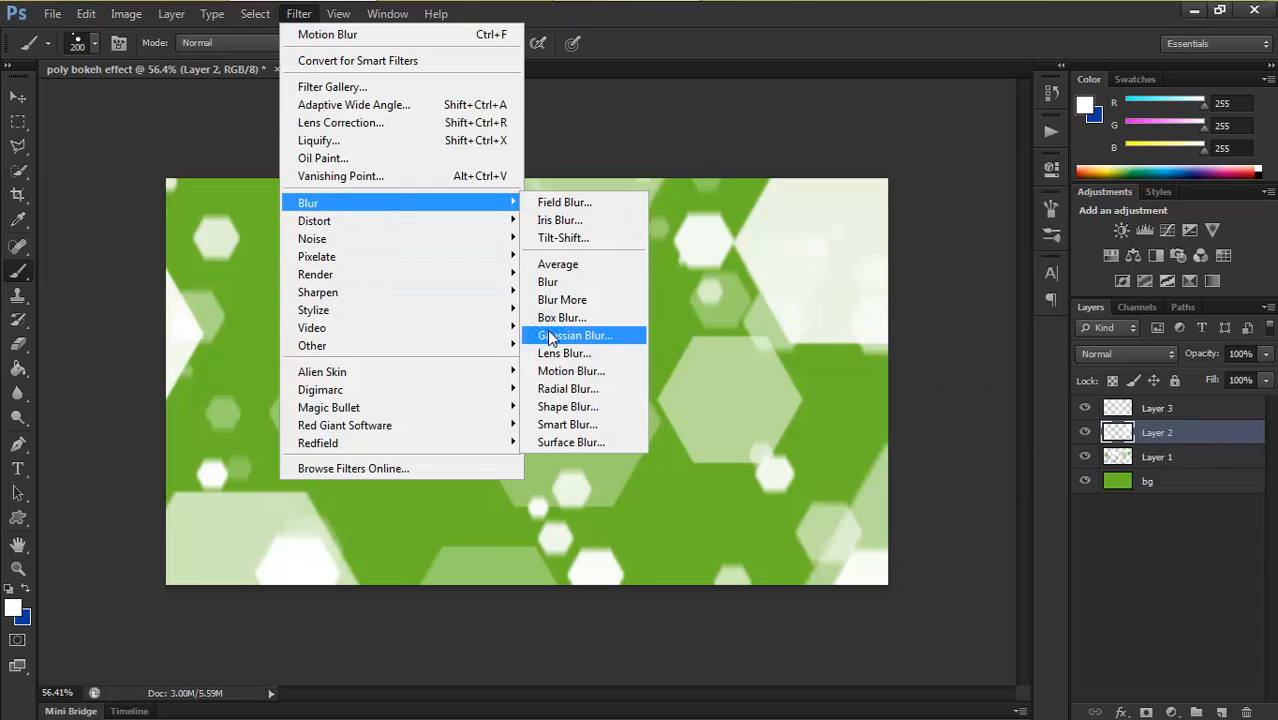
click(580, 336)
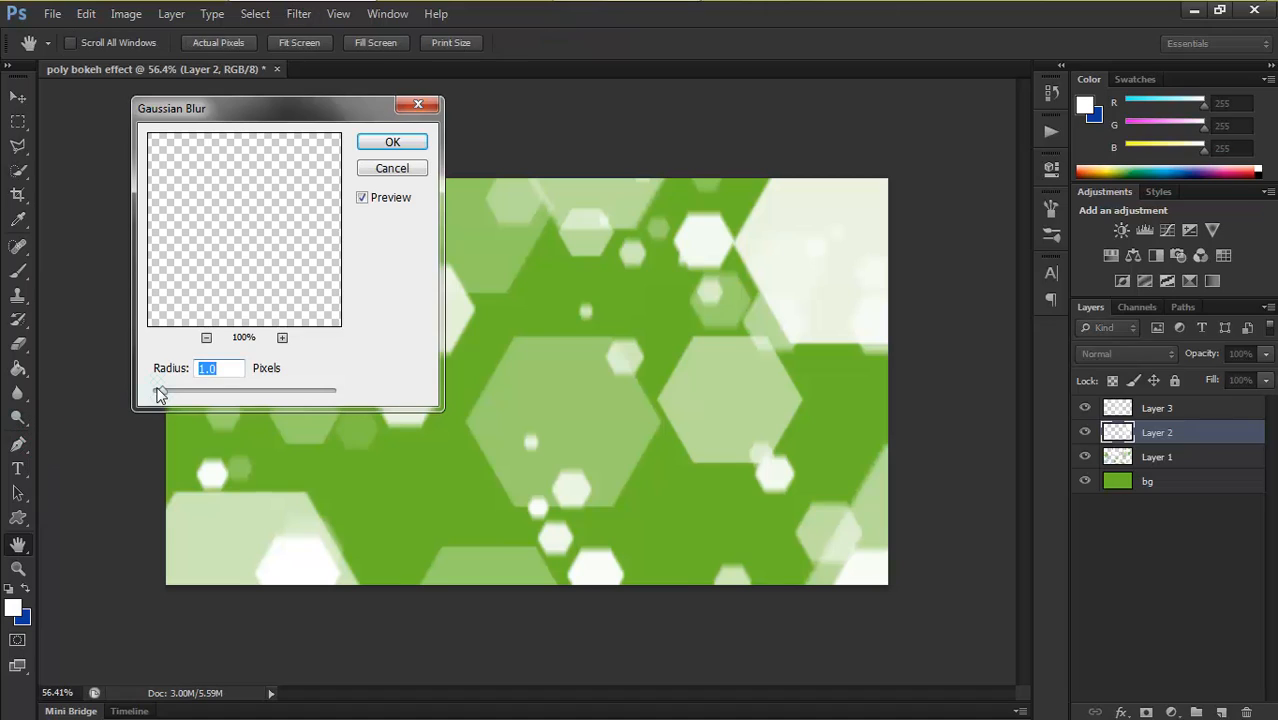
drag(163, 397, 178, 399)
click(392, 143)
key(b)
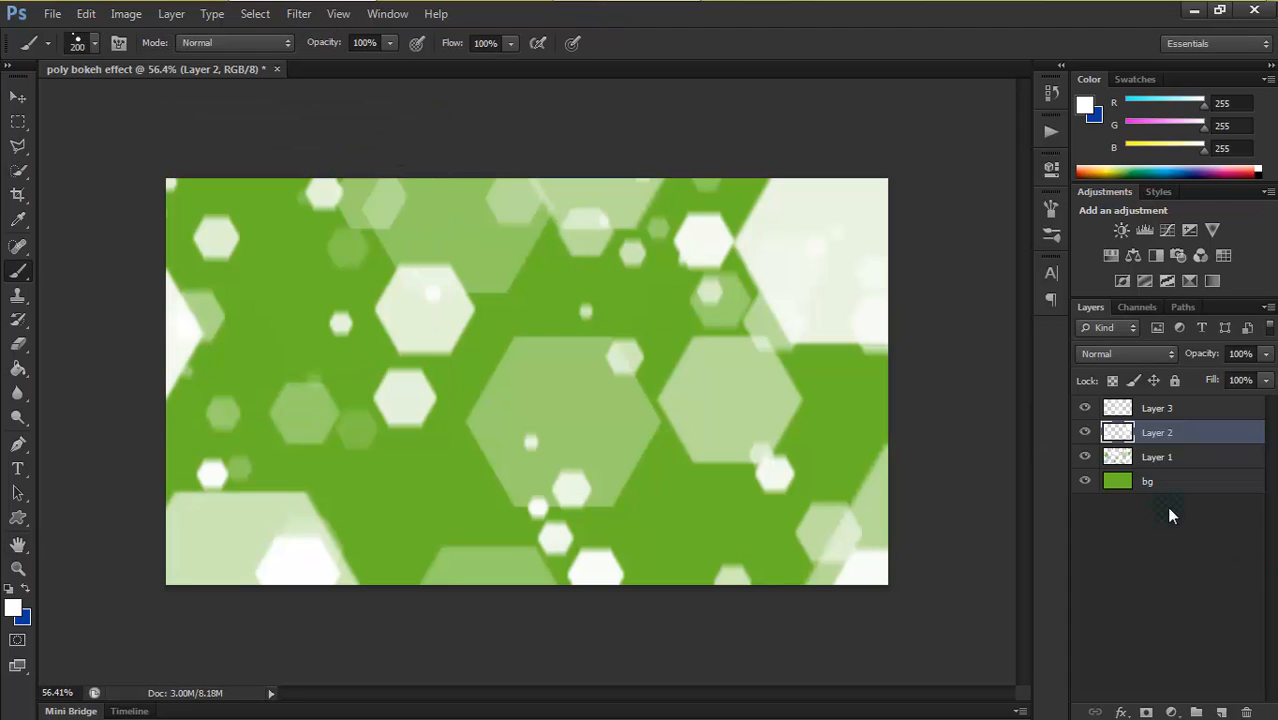
Apply a Gaussian Blur to Layer 3 with a smaller radius than the one used on Layer 2
click(1163, 416)
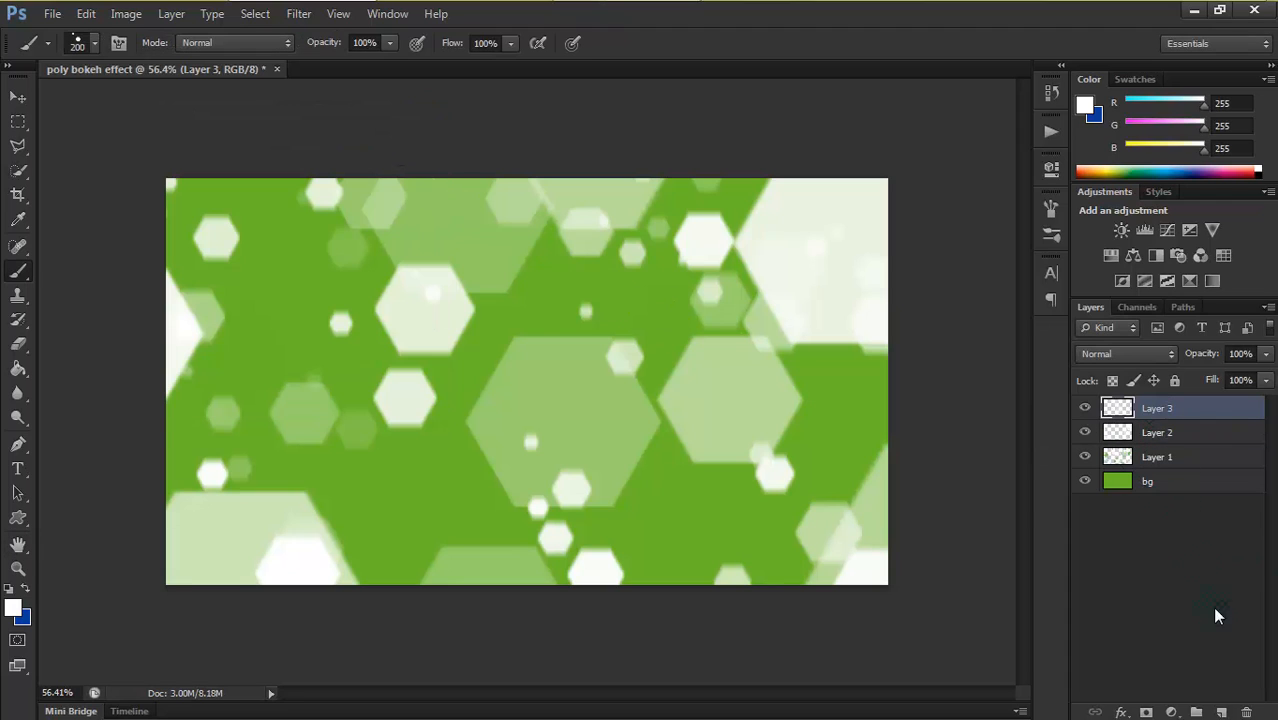
click(298, 14)
mouse_move(374, 207)
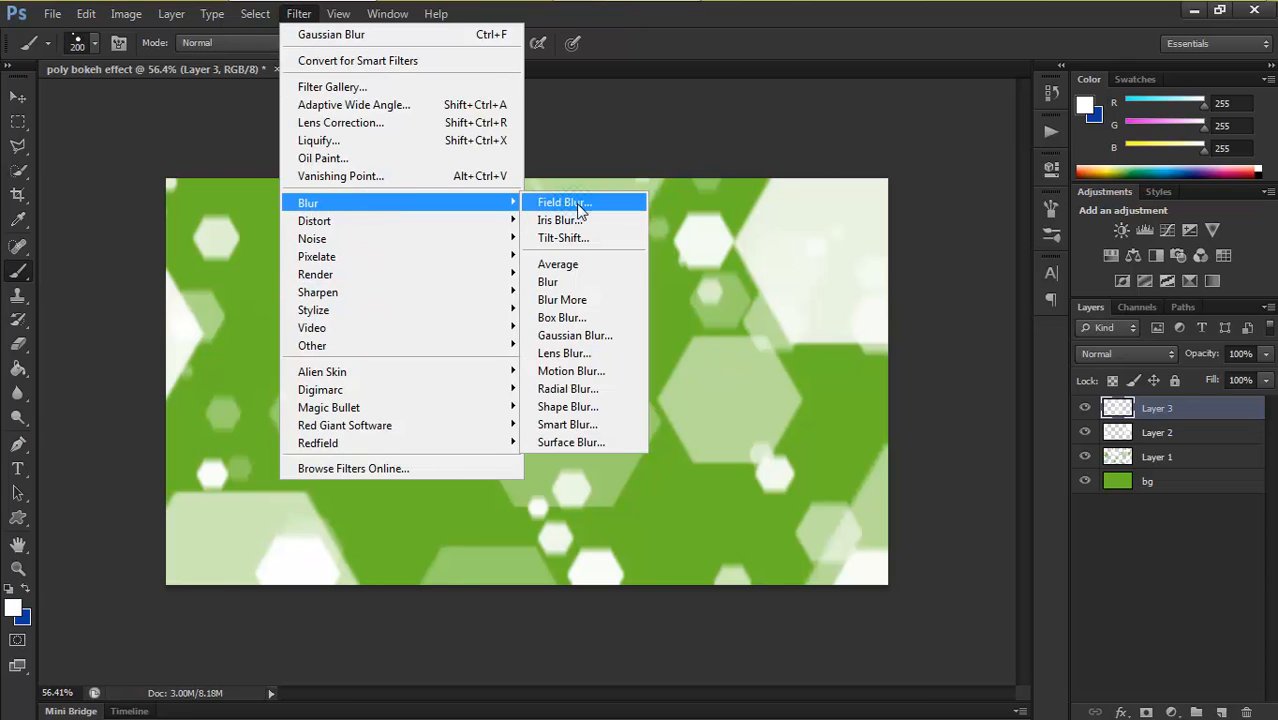
click(565, 335)
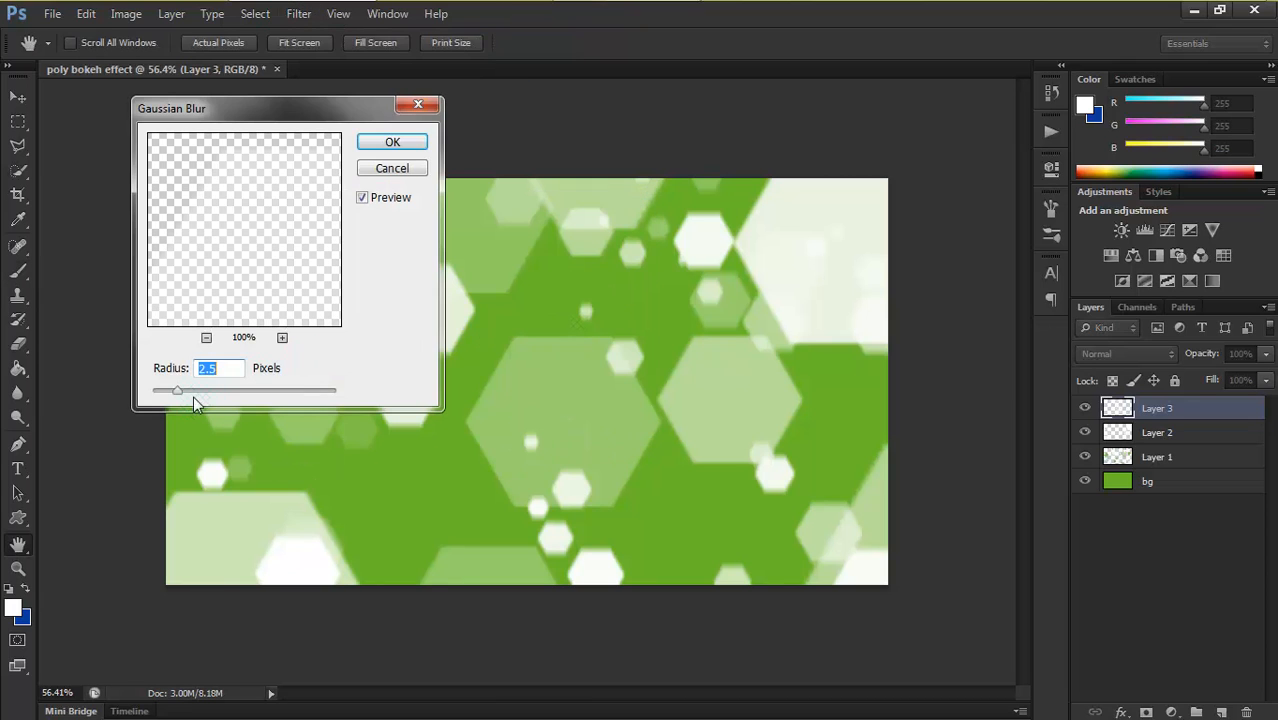
drag(178, 393, 165, 397)
click(400, 141)
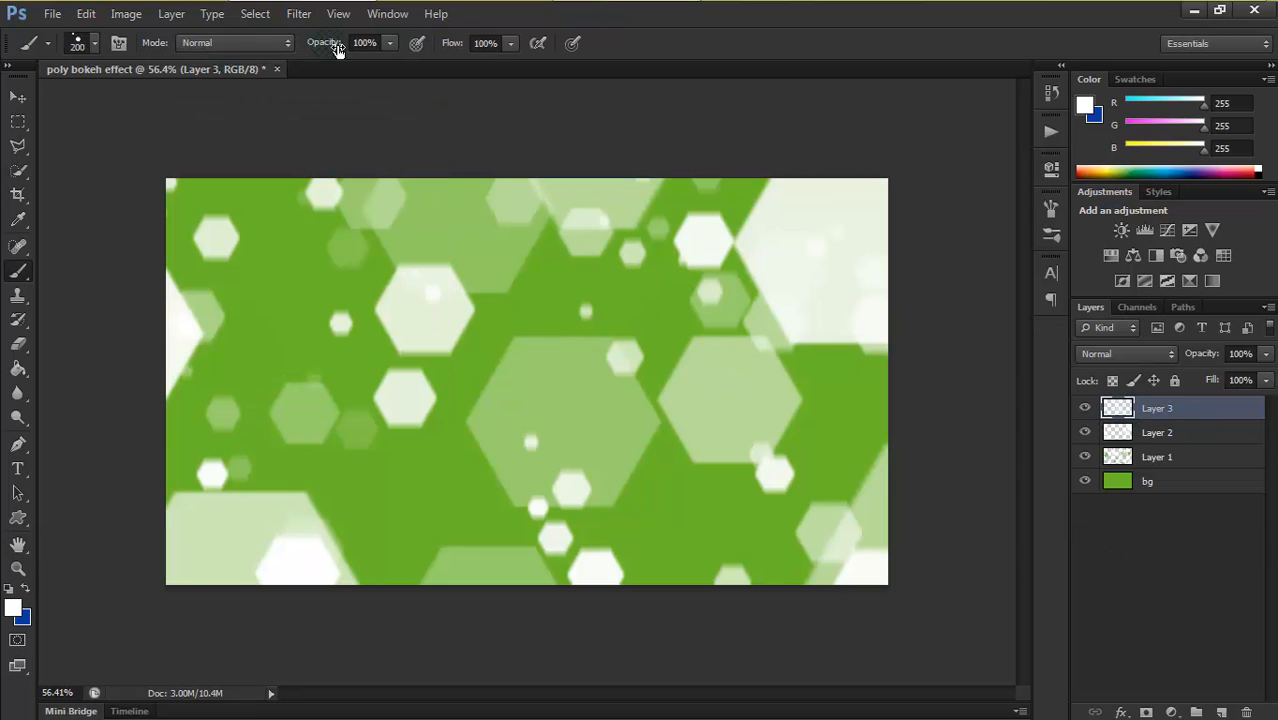
Apply the basic Sharpen filter to Layer 3
click(298, 13)
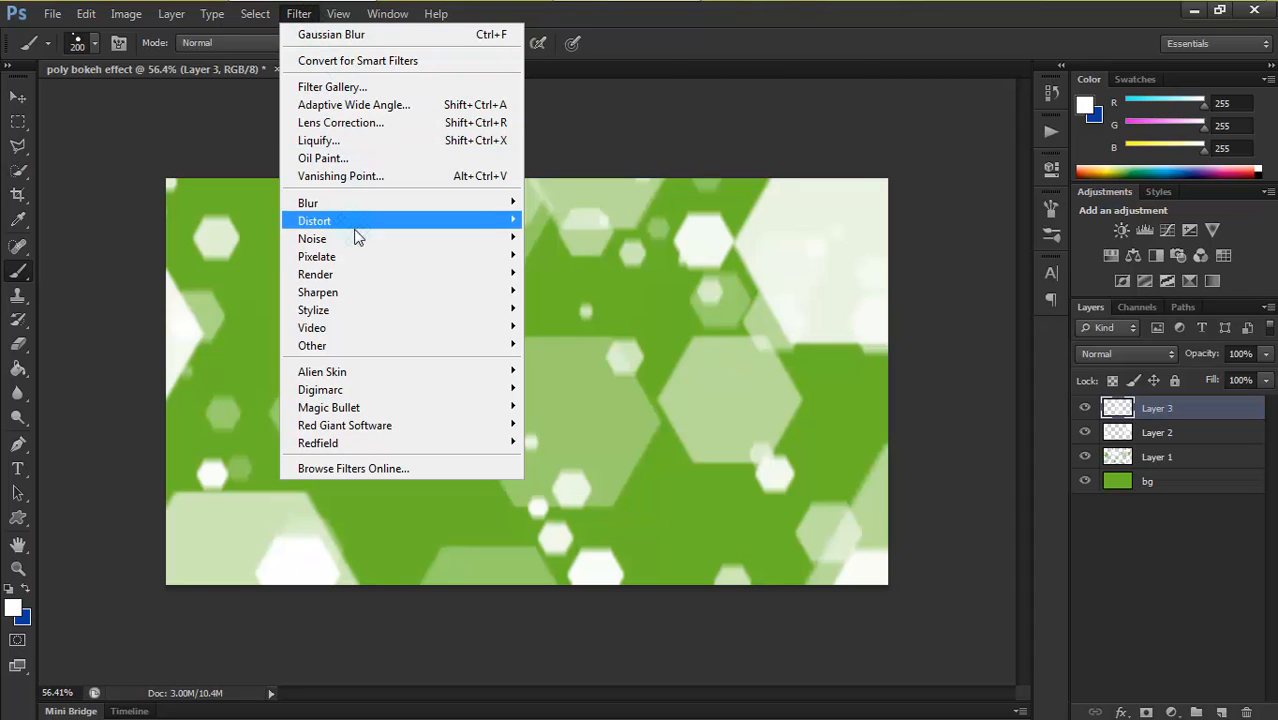
mouse_move(446, 299)
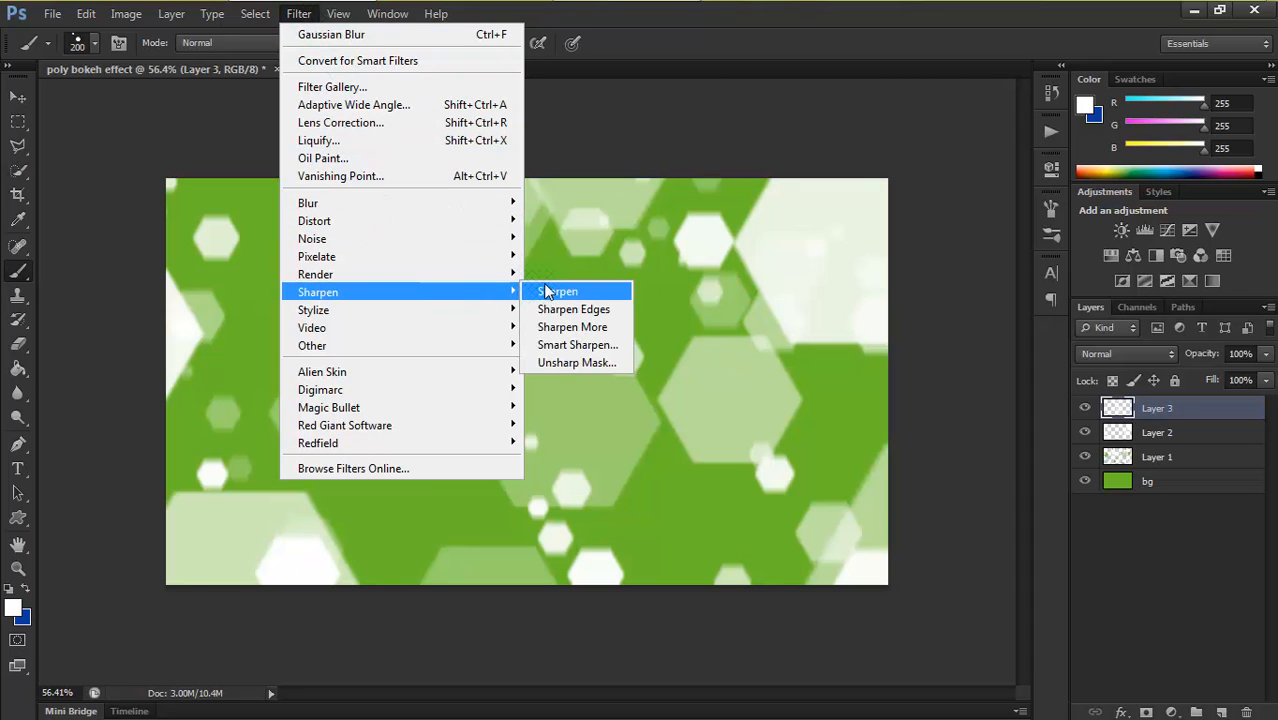
click(557, 292)
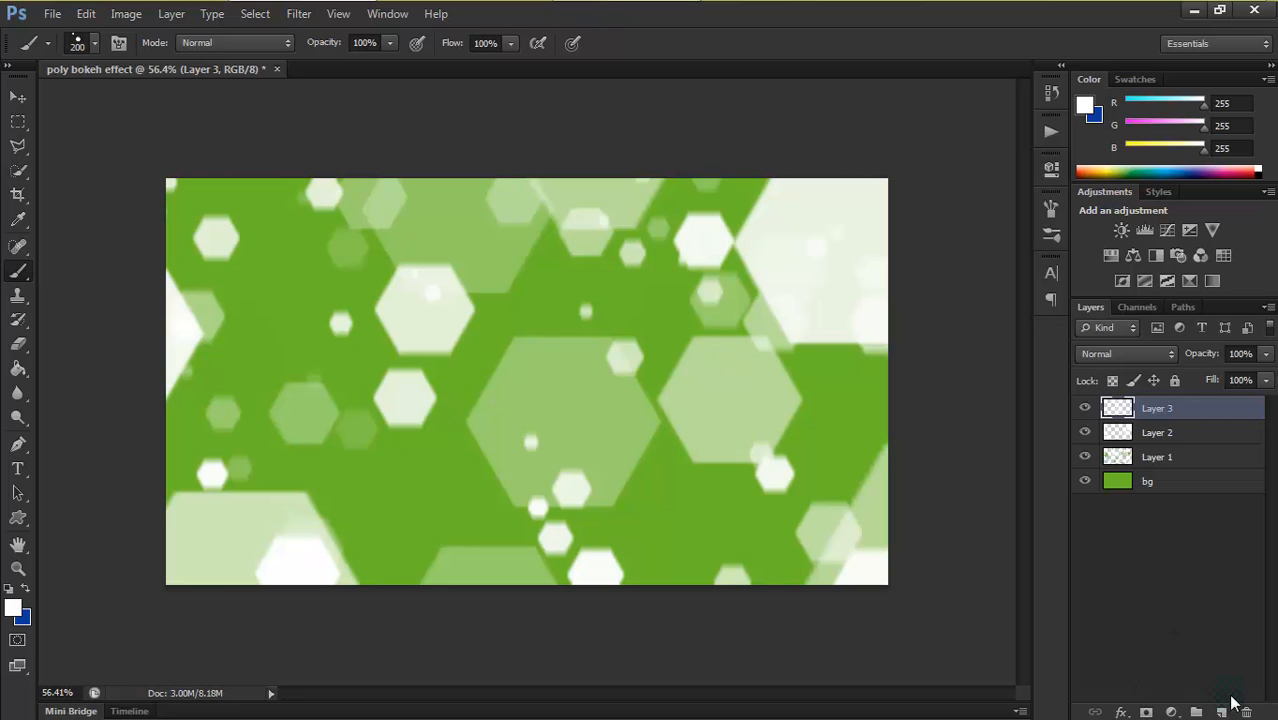
key(bracketright)
key(bracketright)
key(bracketright)
right_click(586, 285)
click(648, 420)
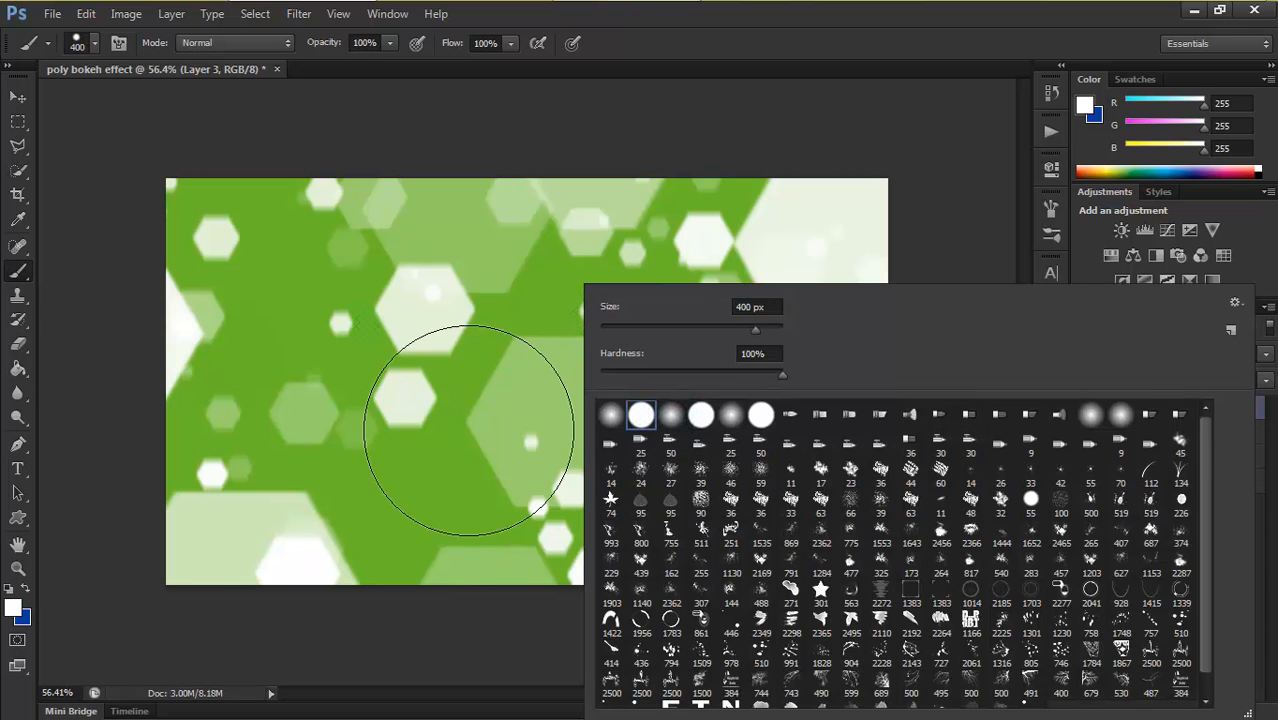
drag(365, 325, 540, 400)
key(ctrl+z)
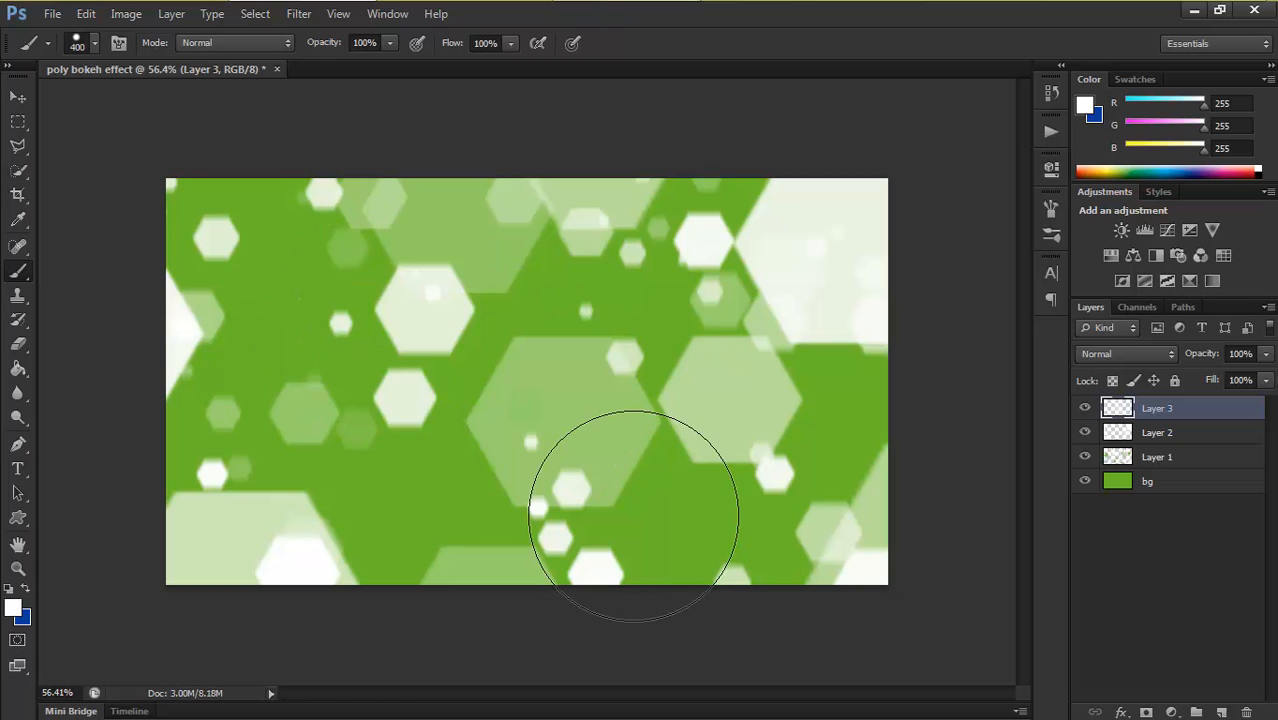
key(bracketleft)
key(bracketleft)
key(bracketleft)
key(bracketleft)
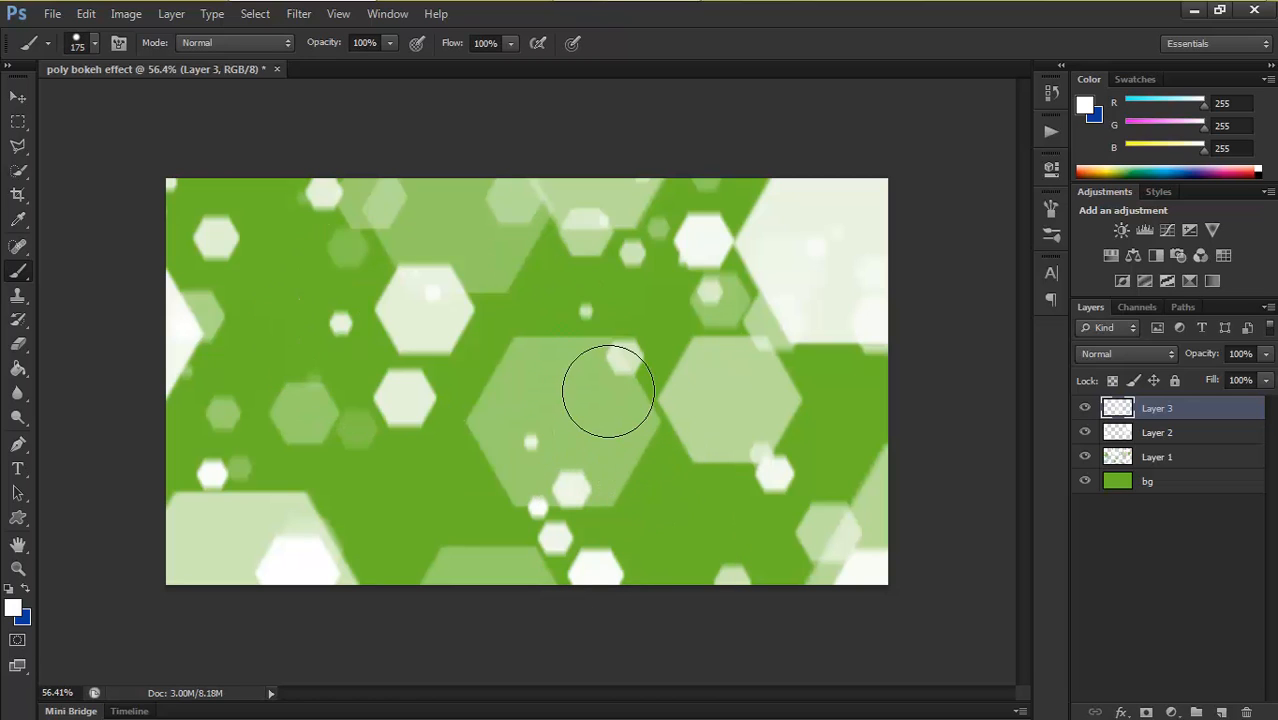
Switch to the Eraser, undo a test stroke on Layer 3, and enlarge the eraser to 300 pixels
drag(18, 343, 96, 344)
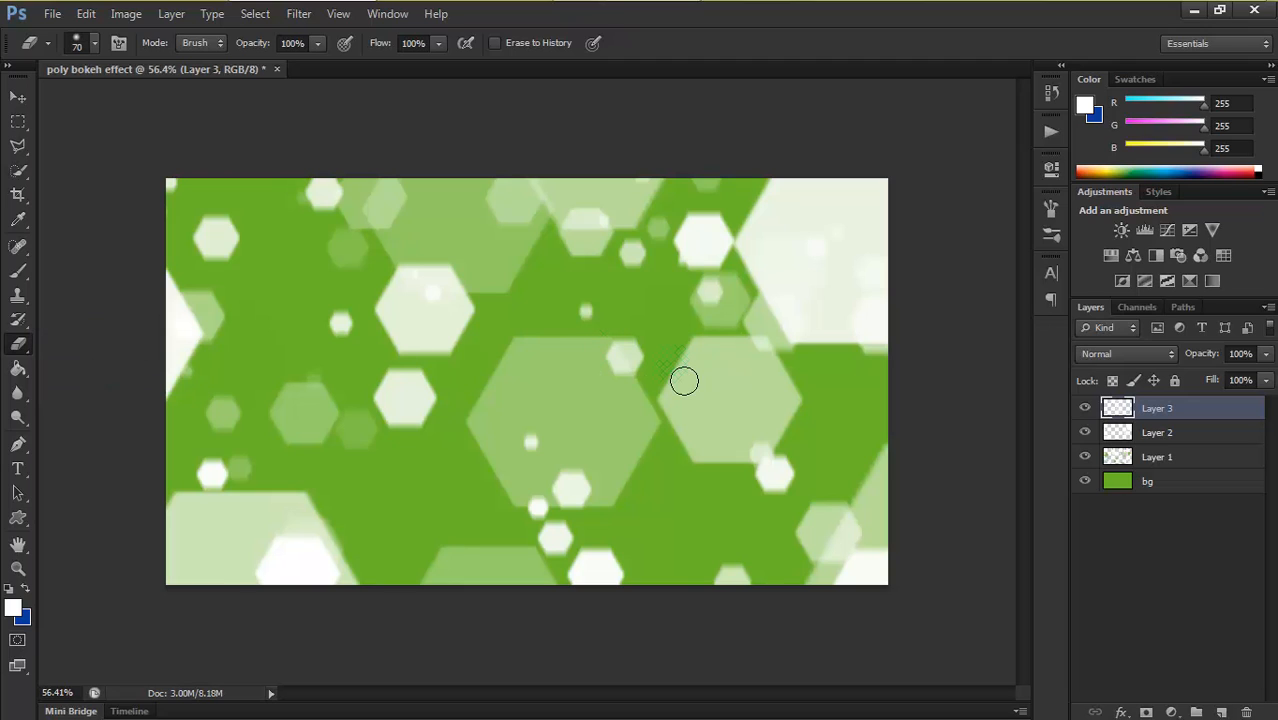
mouse_move(684, 381)
mouse_down()
mouse_move(397, 367)
mouse_move(523, 288)
mouse_move(503, 376)
mouse_move(635, 351)
mouse_up()
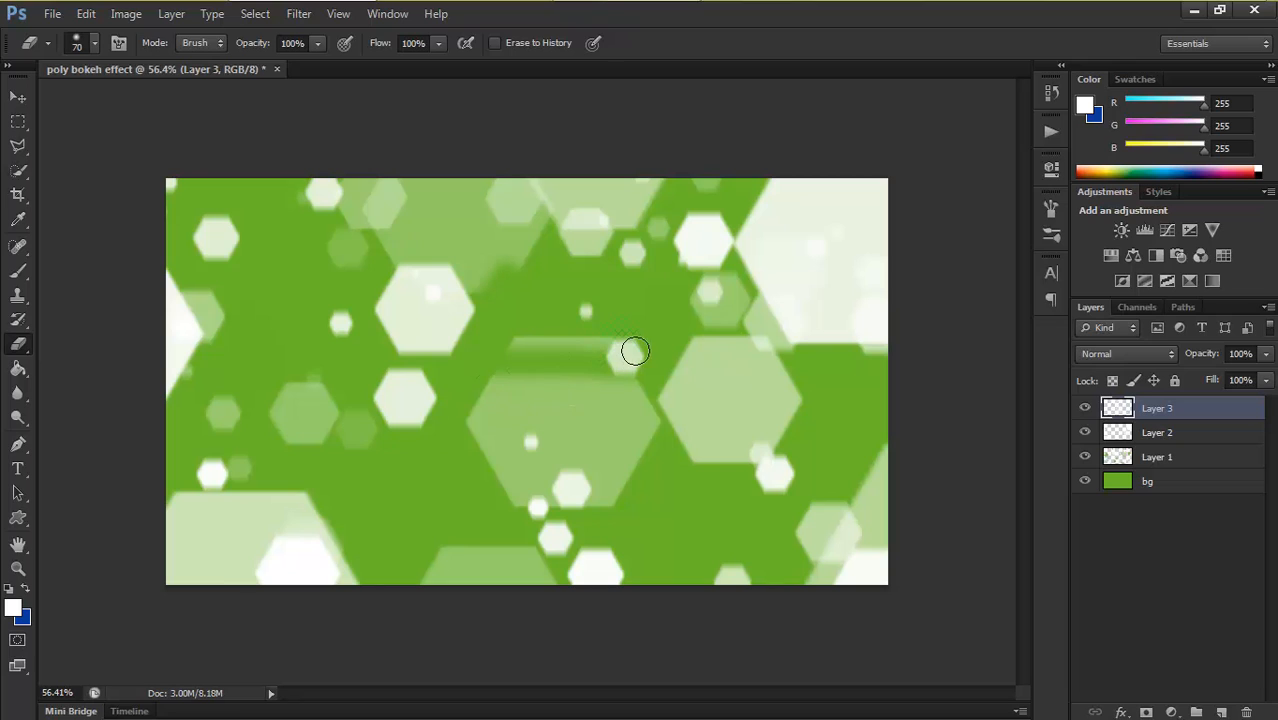
key(ctrl+z)
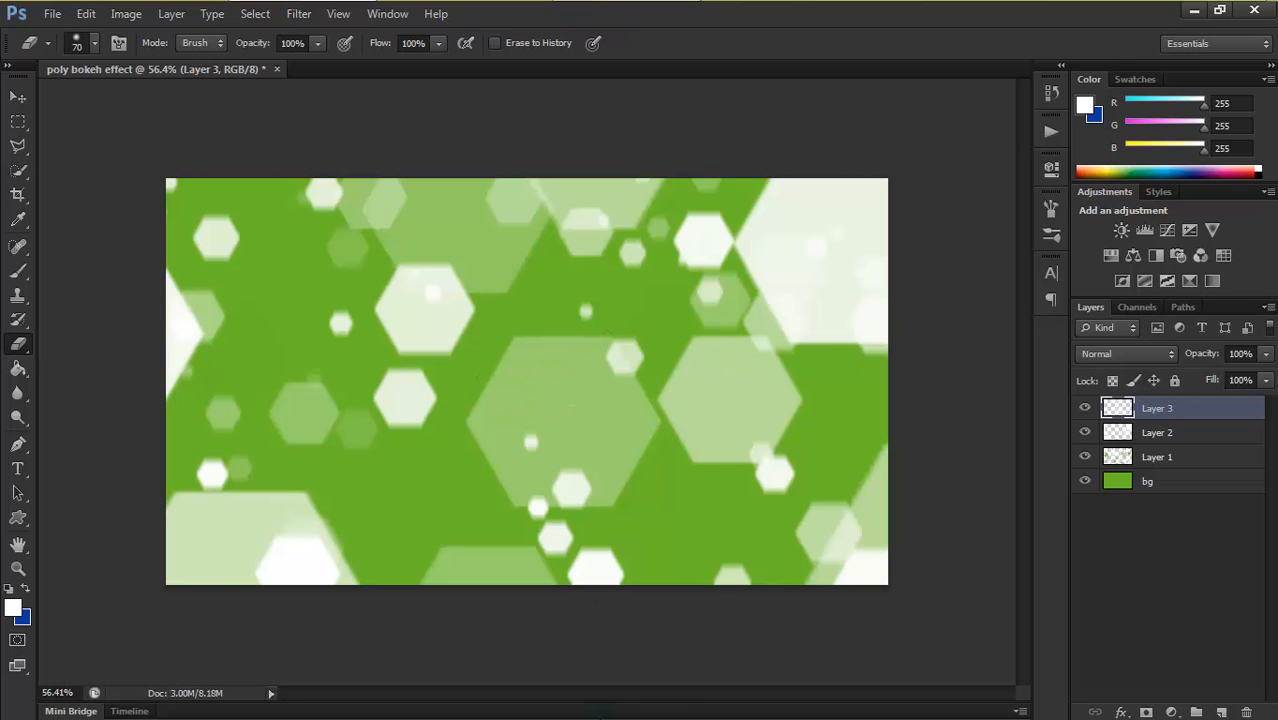
key(bracketright)
key(bracketright)
key(bracketright)
key(bracketright)
key(bracketright)
key(bracketright)
key(bracketright)
key(bracketright)
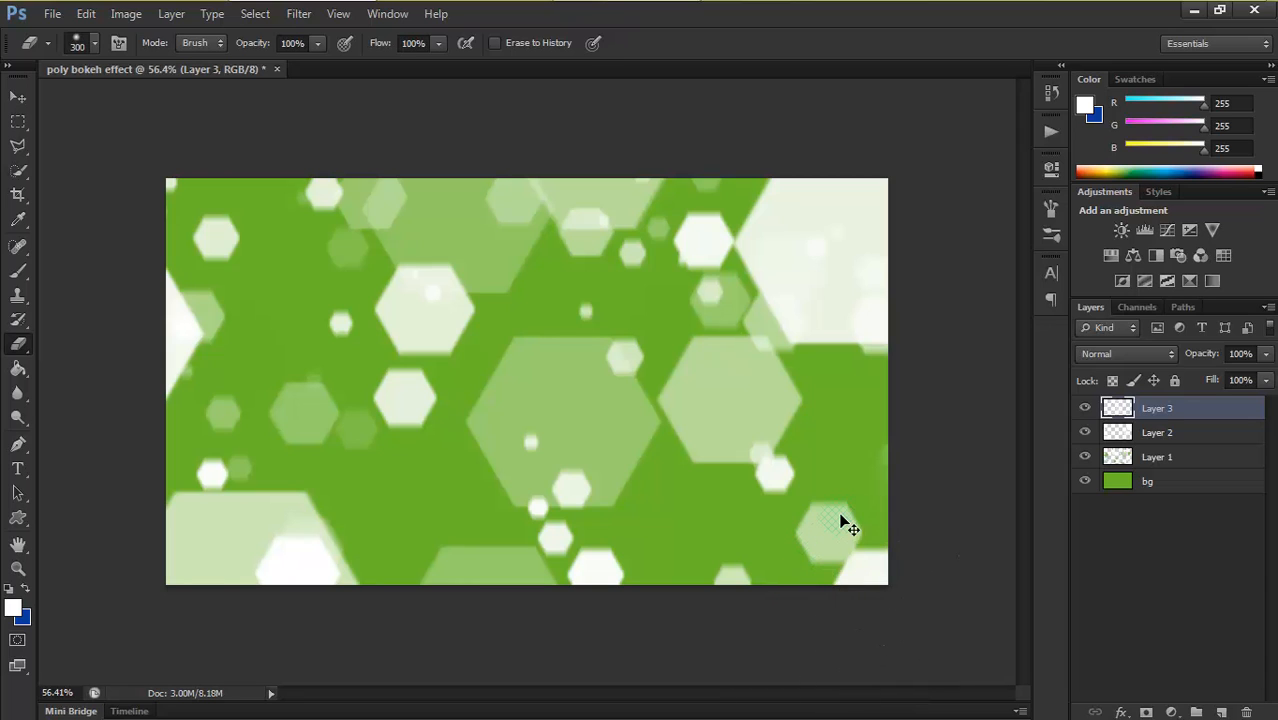
drag(847, 519, 902, 577)
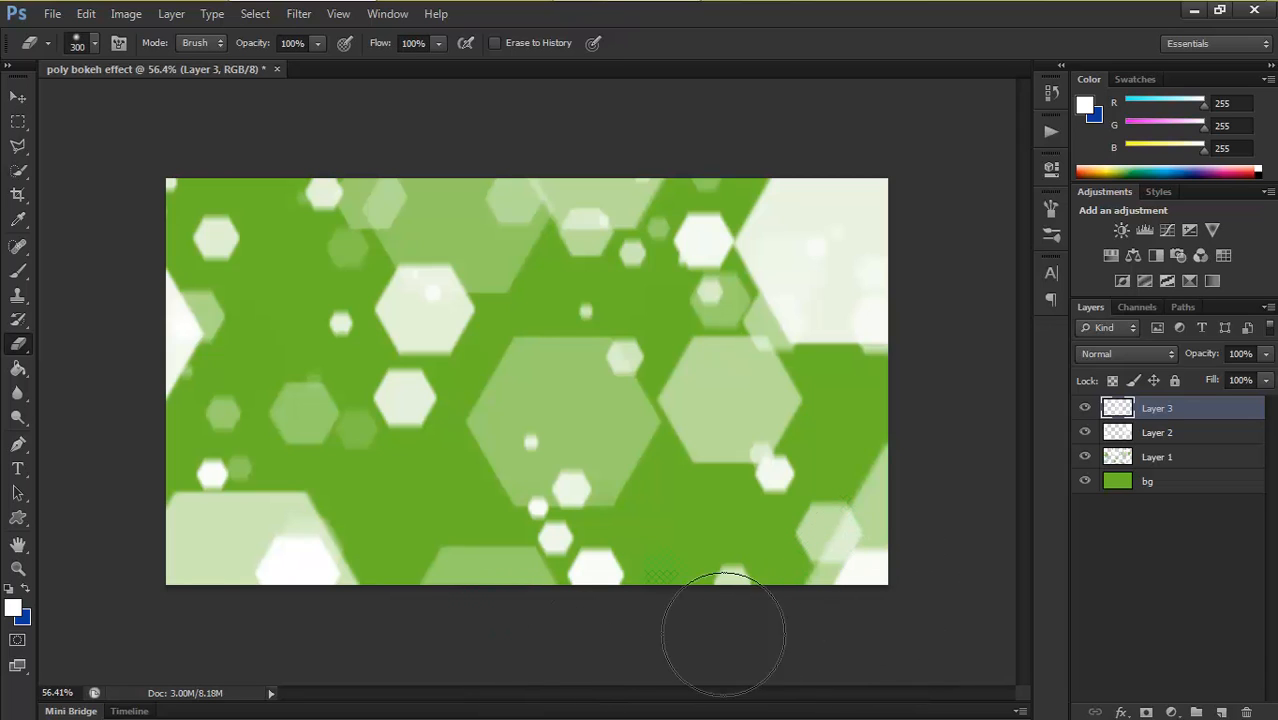
Lower the Eraser opacity to 15% and lightly fade the hexagons on Layer 1, undoing the full-strength stroke
click(1140, 436)
click(1135, 457)
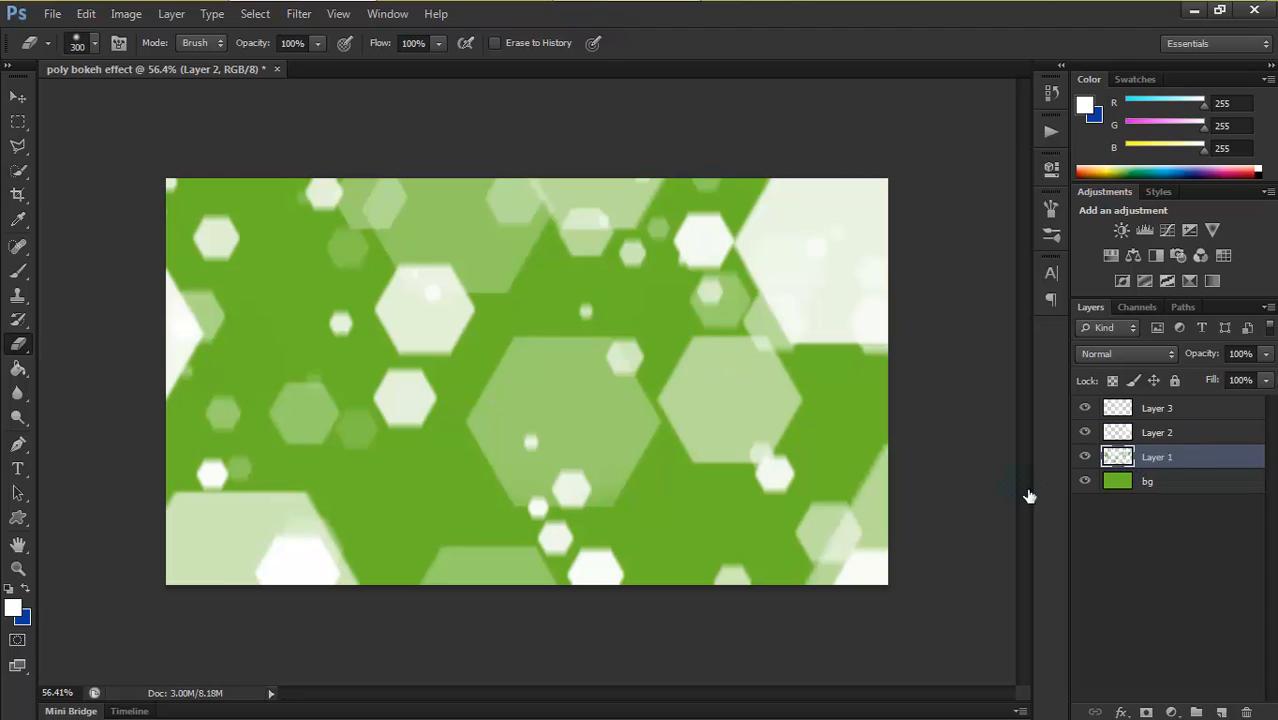
mouse_move(759, 623)
mouse_down()
mouse_move(581, 638)
mouse_move(653, 655)
mouse_move(592, 648)
mouse_up()
key(ctrl+z)
drag(276, 50, 192, 50)
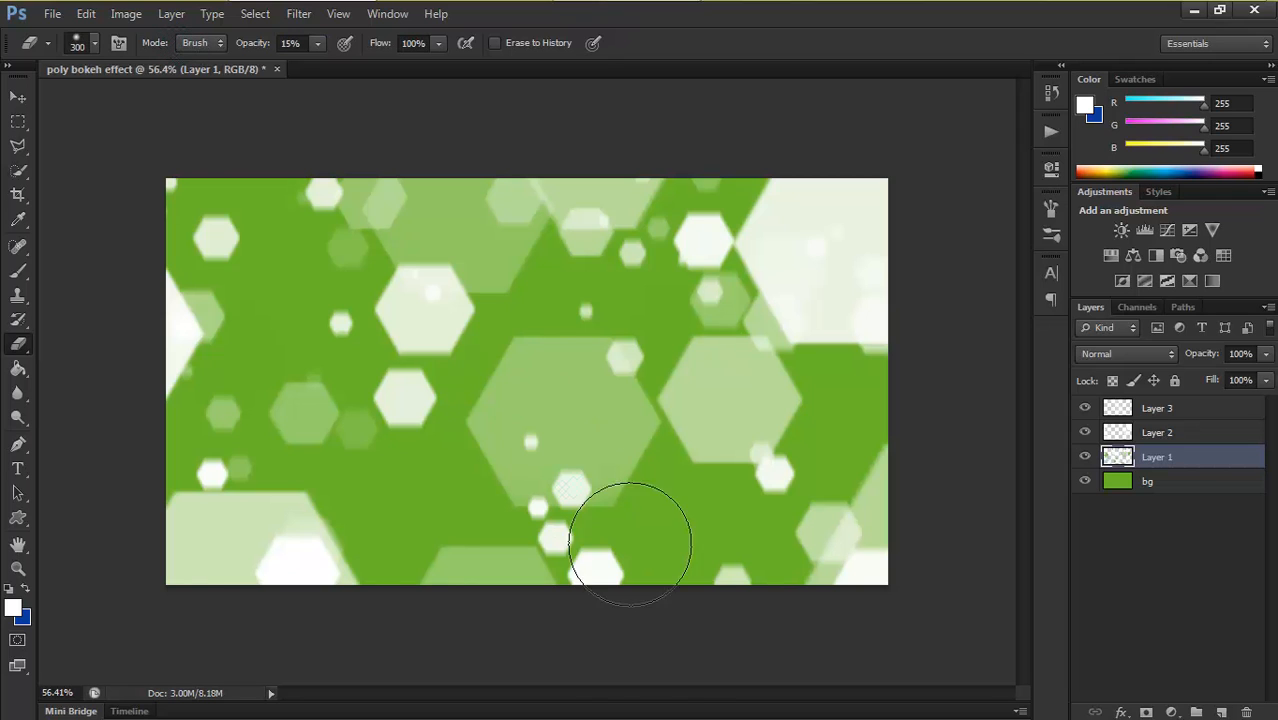
mouse_move(668, 640)
mouse_down()
mouse_move(594, 646)
mouse_move(762, 650)
mouse_up()
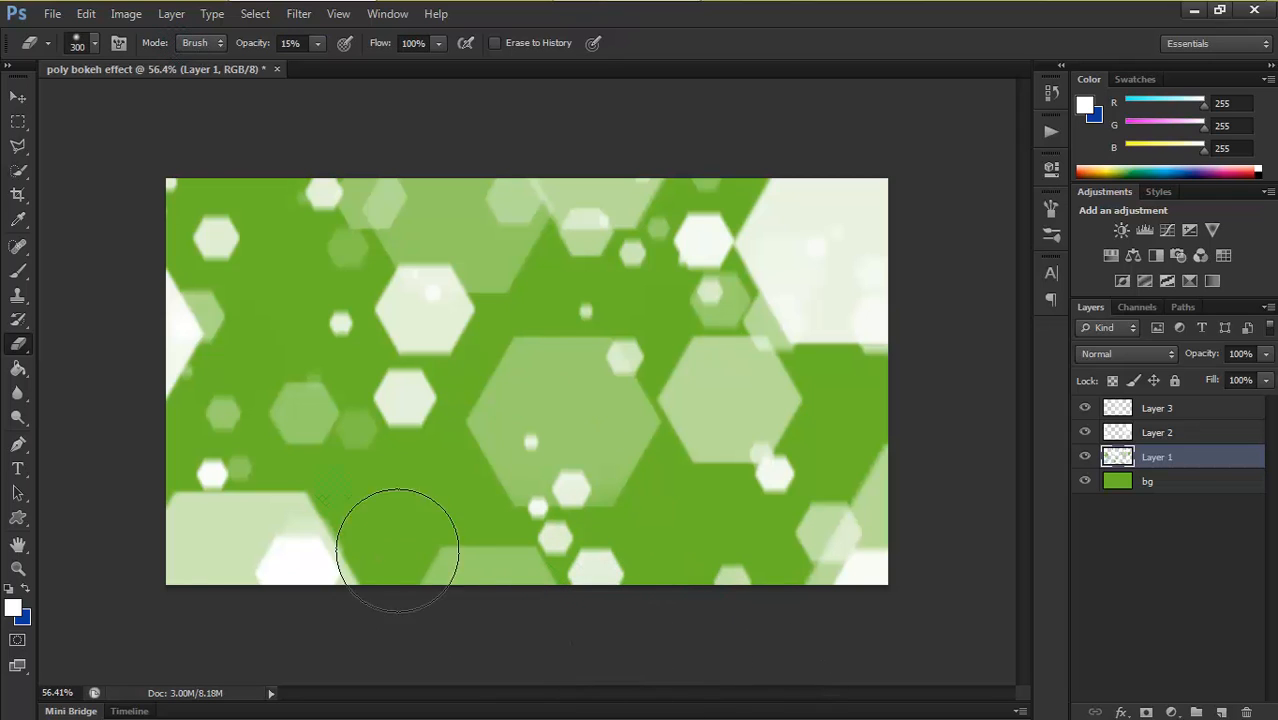
mouse_move(502, 422)
mouse_down()
mouse_move(750, 322)
mouse_move(836, 578)
mouse_move(957, 471)
mouse_move(570, 613)
mouse_move(626, 497)
mouse_move(657, 664)
mouse_up()
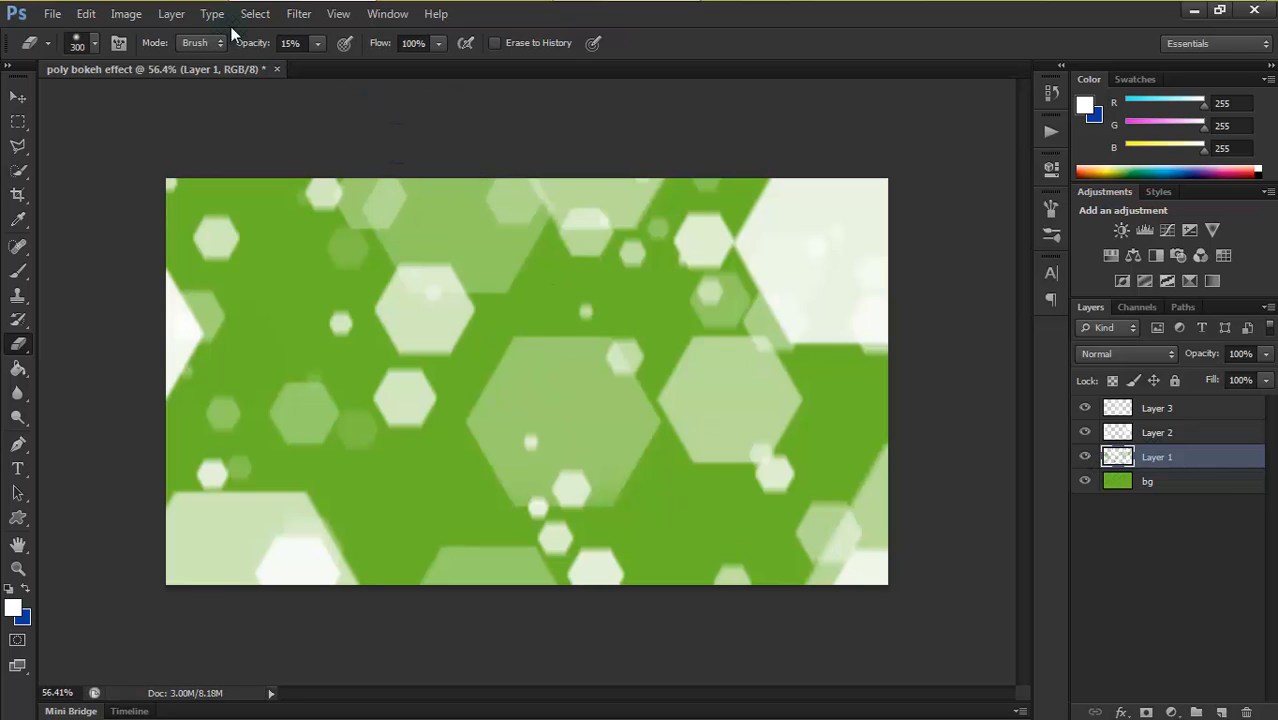
Raise the Eraser opacity to 67% and fade the hexagons across Layer 1 more strongly
drag(258, 45, 343, 47)
drag(256, 47, 231, 62)
mouse_move(353, 339)
mouse_down()
mouse_move(425, 485)
mouse_move(541, 340)
mouse_move(656, 428)
mouse_move(785, 280)
mouse_move(653, 536)
mouse_move(650, 633)
mouse_move(413, 542)
mouse_move(348, 351)
mouse_move(302, 322)
mouse_move(519, 606)
mouse_up()
scroll(519, 606, down, 2)
scroll(491, 582, up, 1)
Run the Vignette action from the first Vignettes set with Layer 3 selected, adding the effect on top
click(1188, 418)
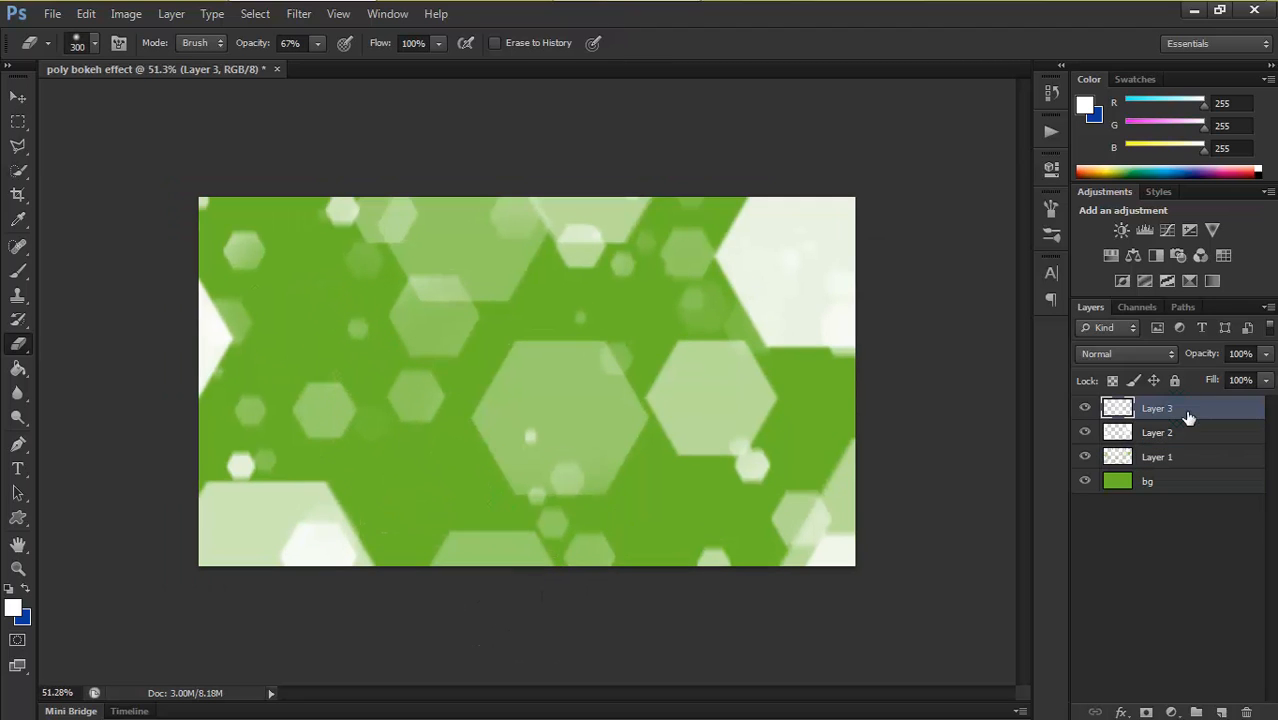
click(1049, 133)
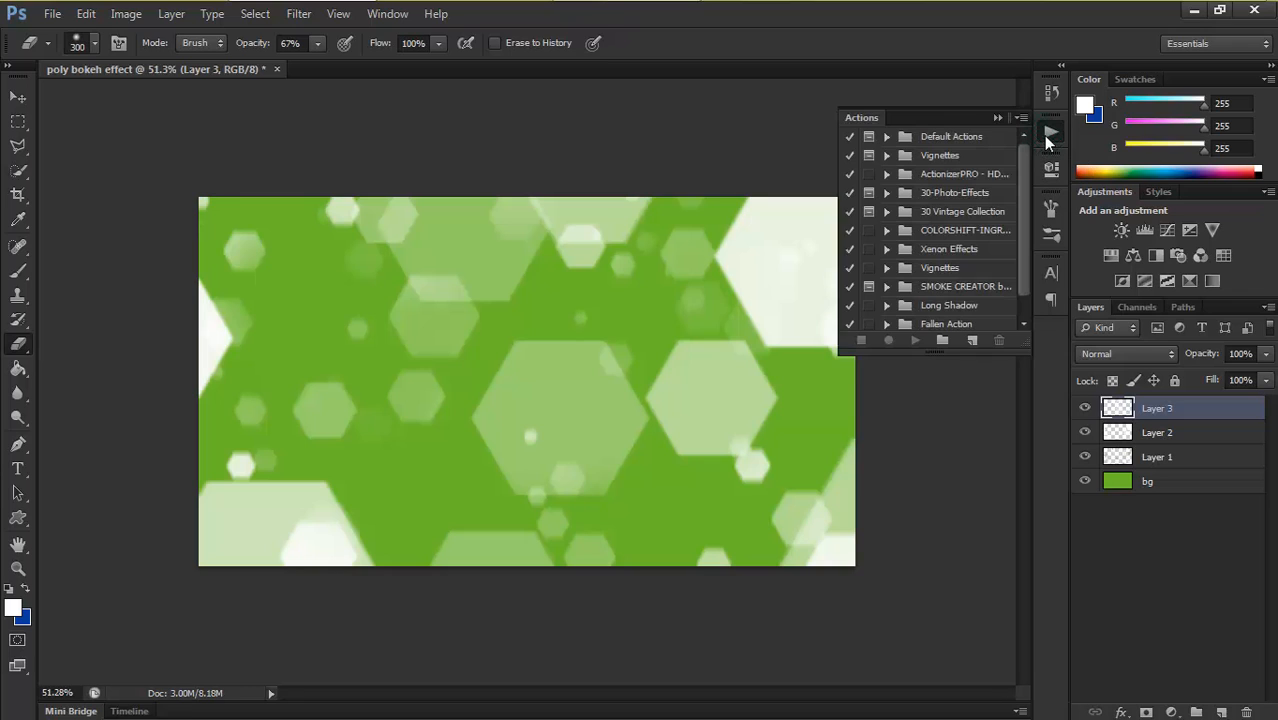
click(997, 120)
click(386, 14)
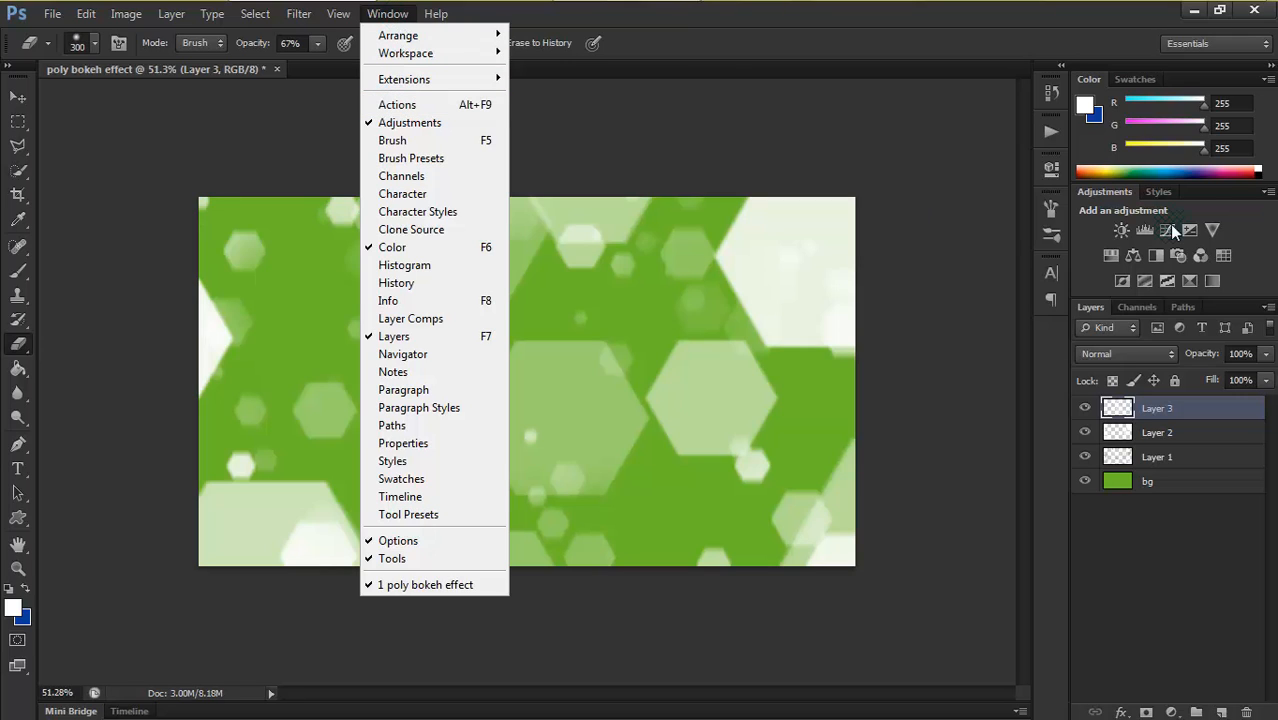
click(1052, 130)
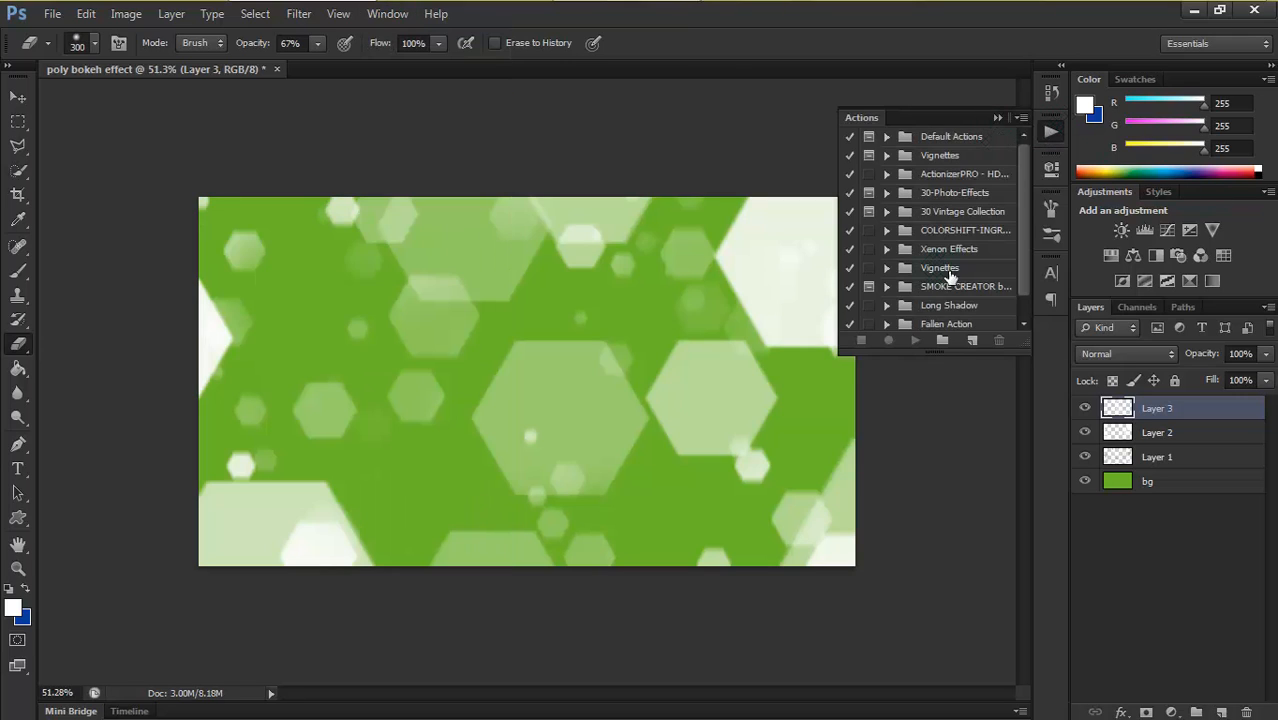
click(887, 156)
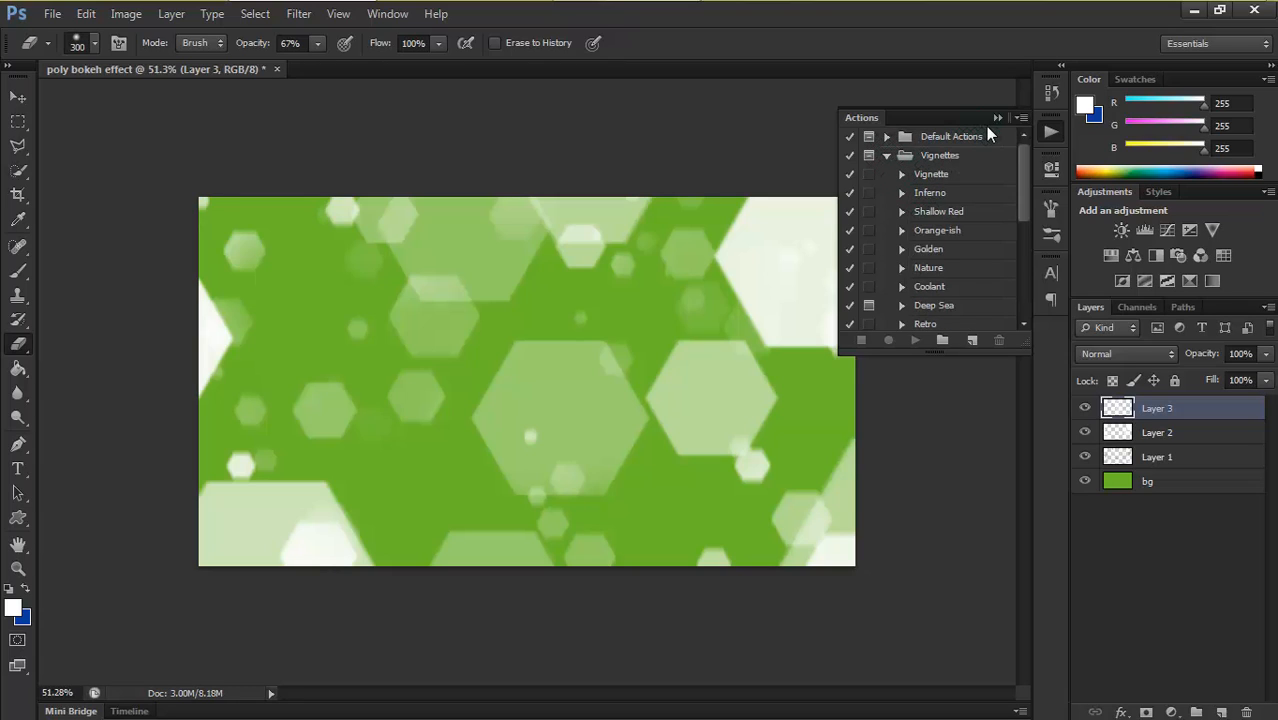
click(932, 176)
click(916, 340)
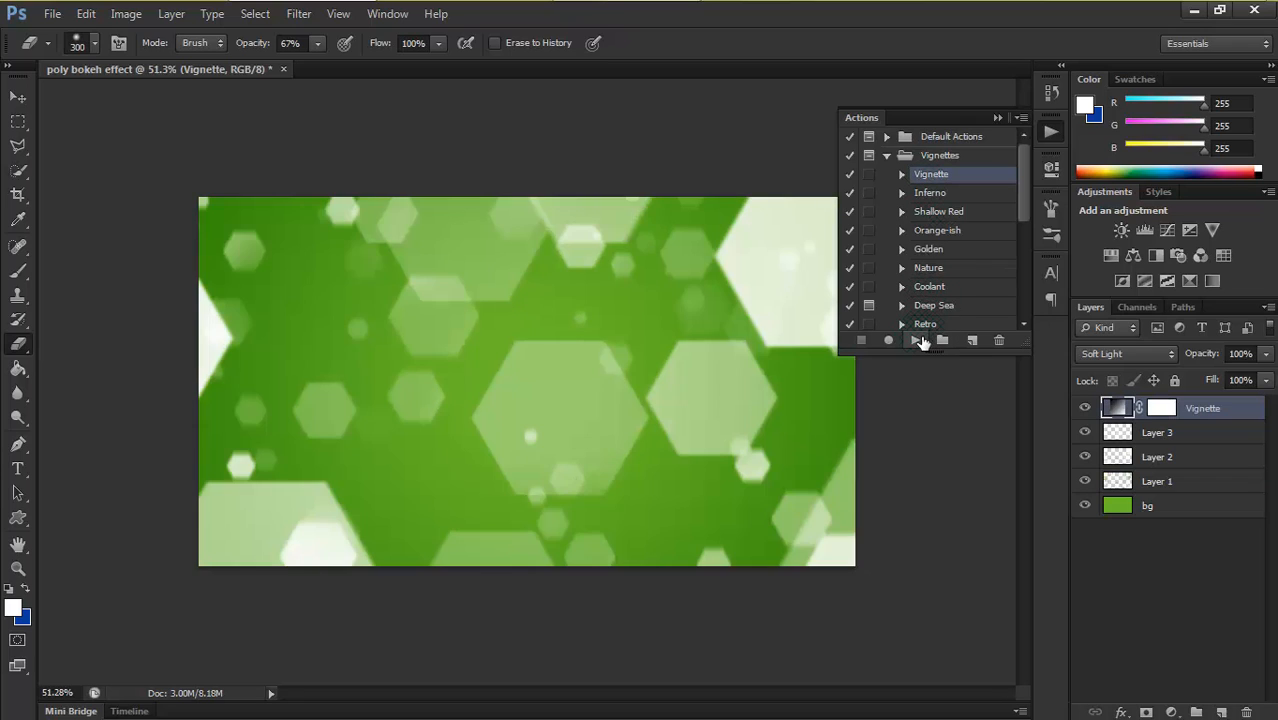
click(997, 117)
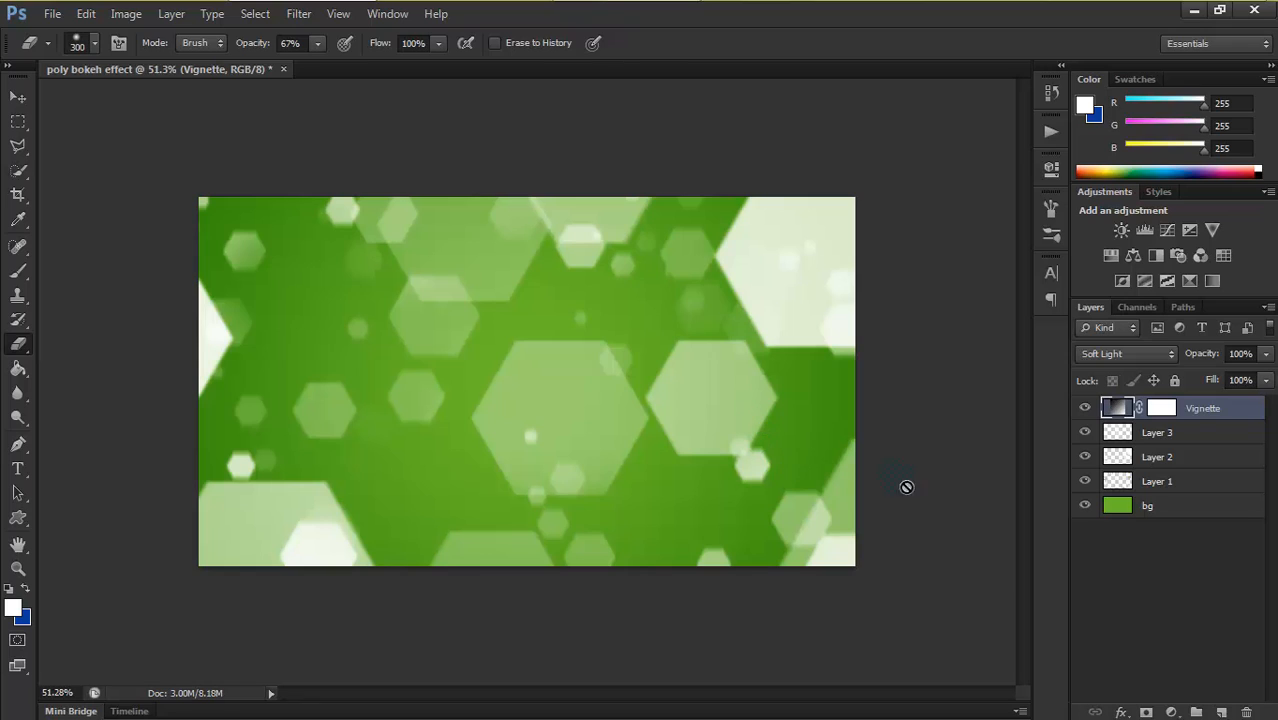
Switch to the Move tool and view the finished bokeh artwork in full-screen mode
key(v)
scroll(526, 312, up, 1)
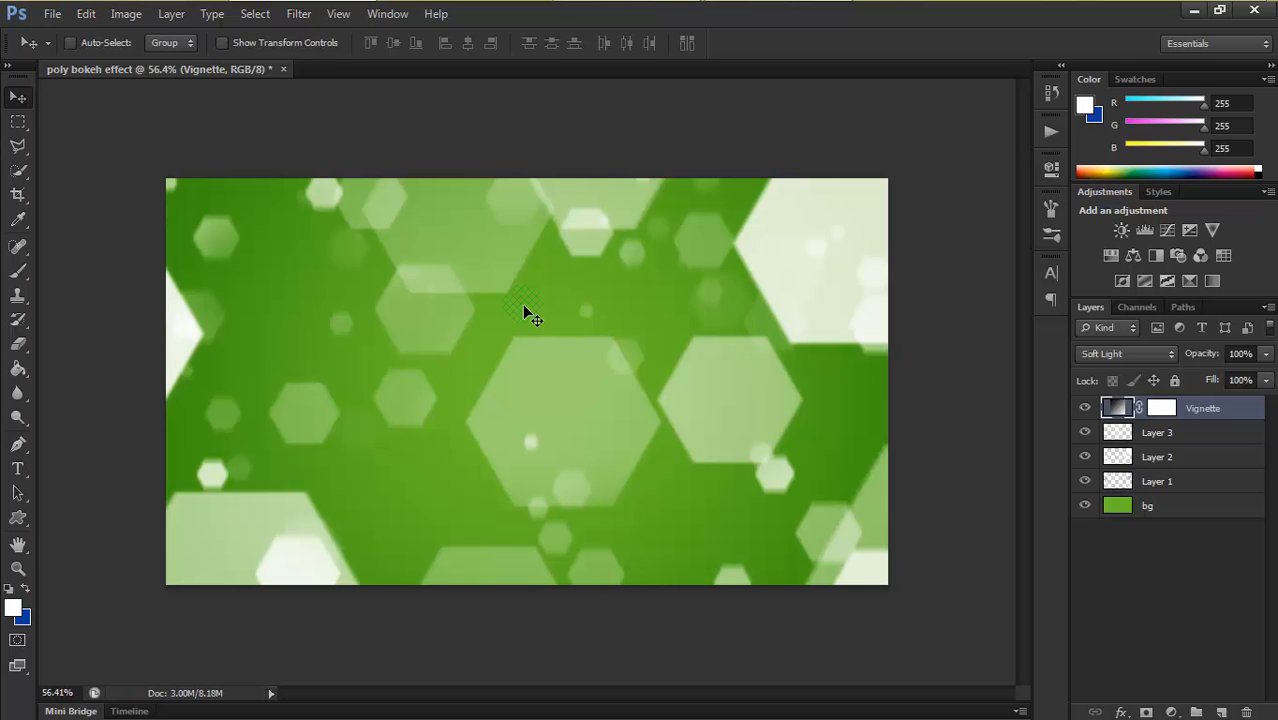
key(f)
key(f)
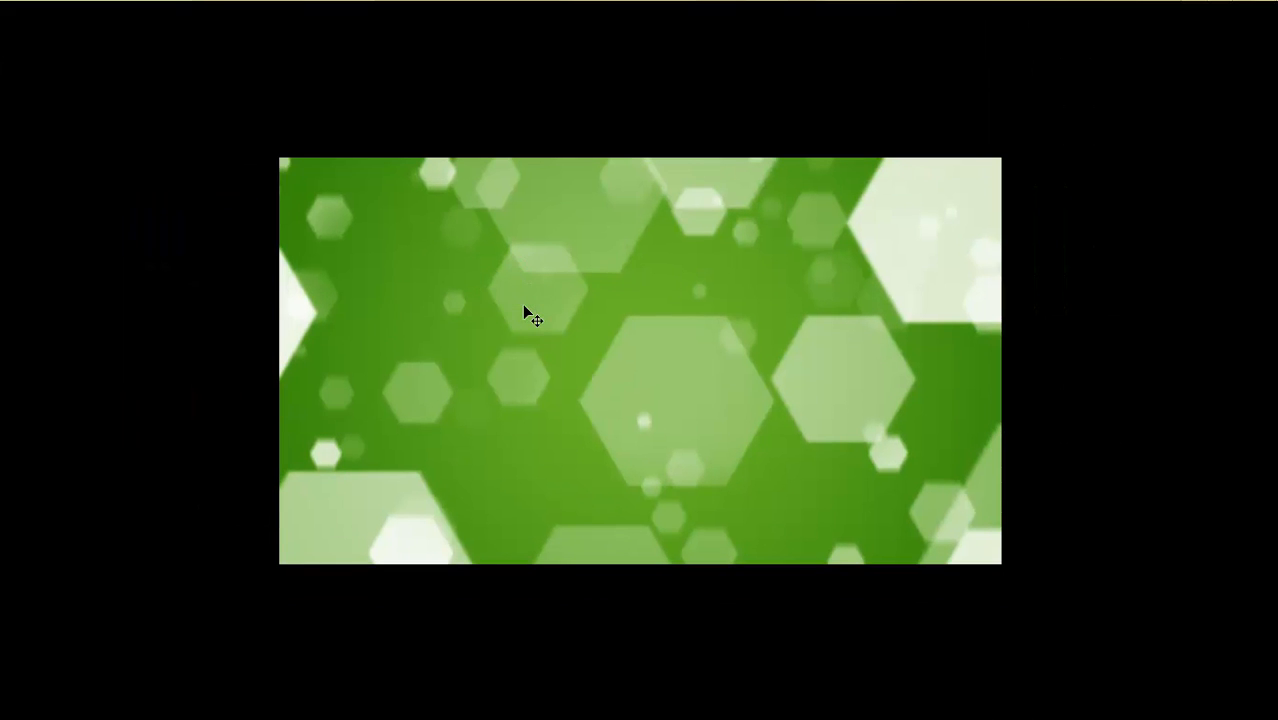